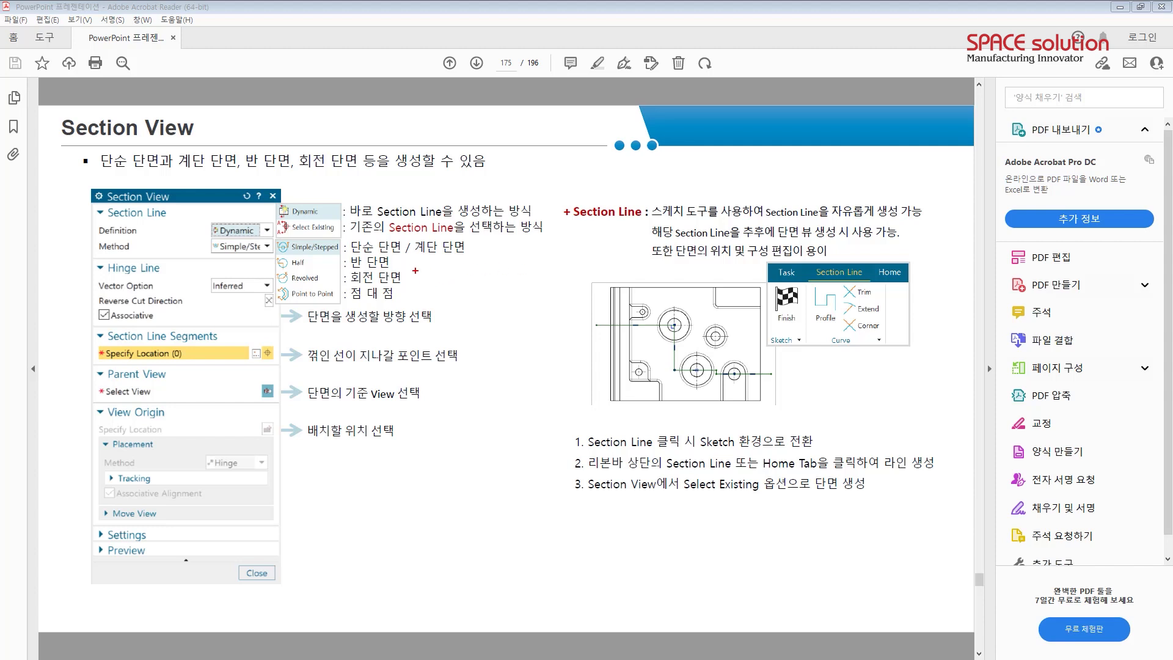
Examine the Section View definition and method options and the Section Line notes on page 175, and advance to page 176.
{"action": "left_click_drag", "start_coordinate": [399, 262], "coordinate": [426, 265]}
{"action": "key", "text": "Escape"}
{"action": "key", "text": "ctrl+2"}
{"action": "left_click_drag", "start_coordinate": [475, 248], "coordinate": [476, 282]}
{"action": "left_click_drag", "start_coordinate": [569, 223], "coordinate": [645, 227]}
{"action": "left_click_drag", "start_coordinate": [387, 233], "coordinate": [455, 234]}
{"action": "key", "text": "Escape"}
{"action": "key", "text": "Page_Down"}
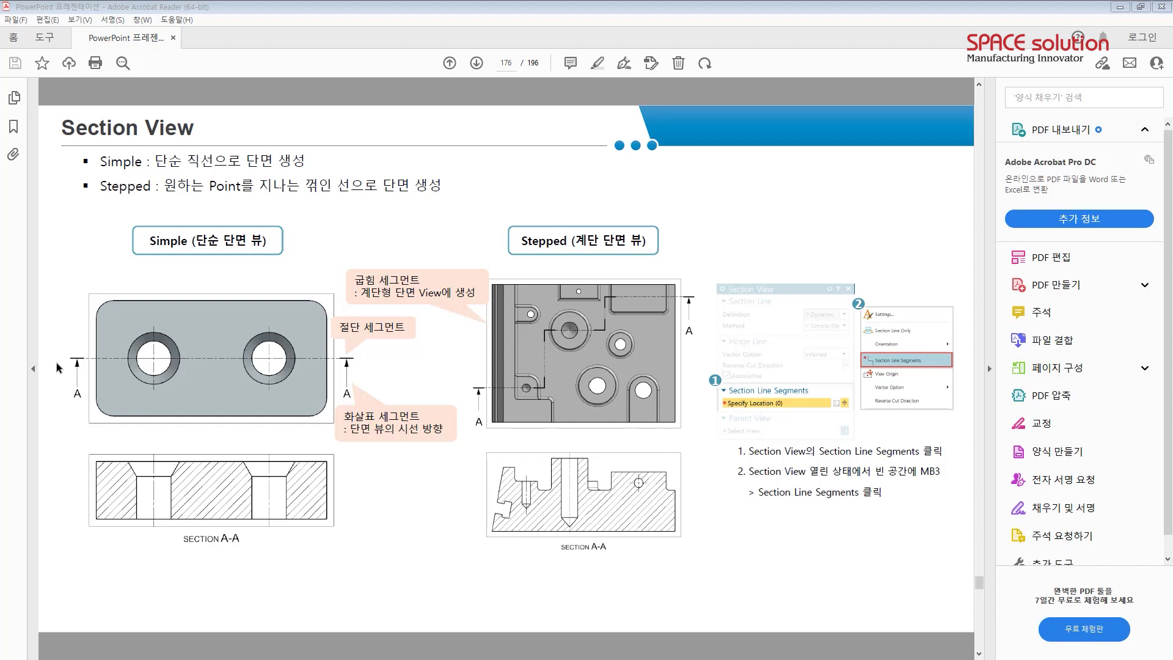
Trace the straight cut line through both holes of the simple section example with temporary red ink.
{"action": "left_click_drag", "start_coordinate": [70, 359], "coordinate": [367, 351]}
{"action": "mouse_move", "coordinate": [356, 392]}
{"action": "left_mouse_down"}
{"action": "mouse_move", "coordinate": [357, 366]}
{"action": "mouse_move", "coordinate": [362, 376]}
{"action": "left_mouse_up"}
{"action": "mouse_move", "coordinate": [339, 297]}
{"action": "left_mouse_down"}
{"action": "mouse_move", "coordinate": [337, 334]}
{"action": "mouse_move", "coordinate": [351, 331]}
{"action": "left_mouse_up"}
{"action": "key", "text": "Escape"}
{"action": "left_click_drag", "start_coordinate": [53, 353], "coordinate": [362, 360]}
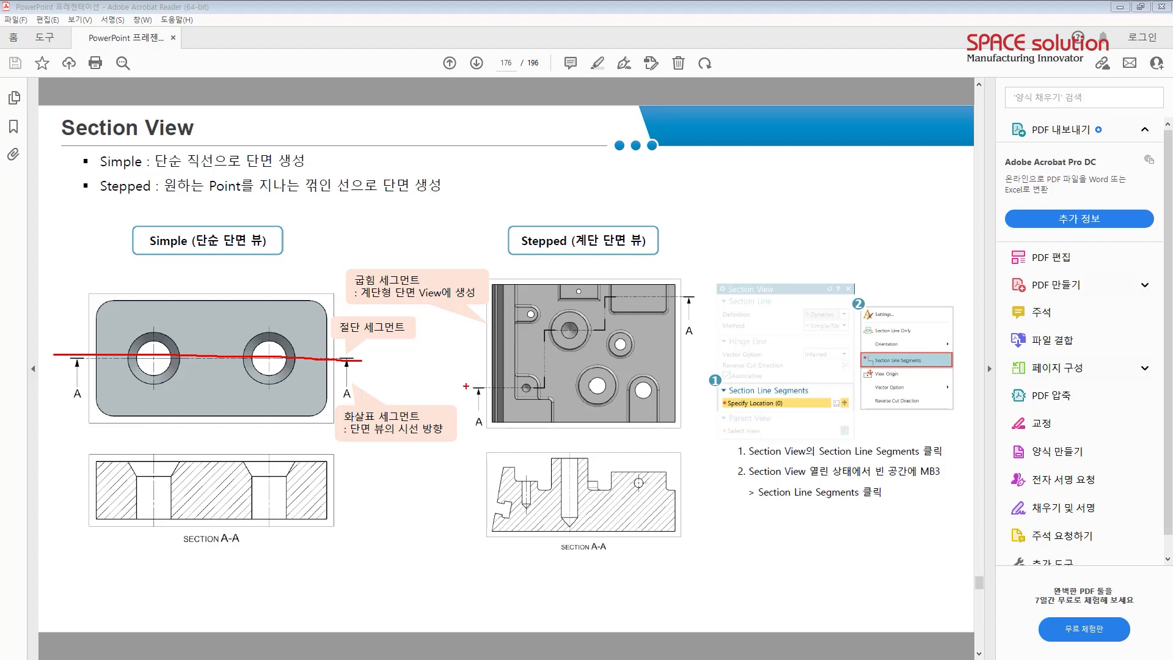
Trace the stepped example's cut line and underline Specify Location in temporary red ink, and clear the markings.
{"action": "left_click_drag", "start_coordinate": [445, 330], "coordinate": [702, 333]}
{"action": "mouse_move", "coordinate": [545, 332]}
{"action": "left_mouse_down"}
{"action": "mouse_move", "coordinate": [541, 384]}
{"action": "mouse_move", "coordinate": [474, 392]}
{"action": "left_mouse_up"}
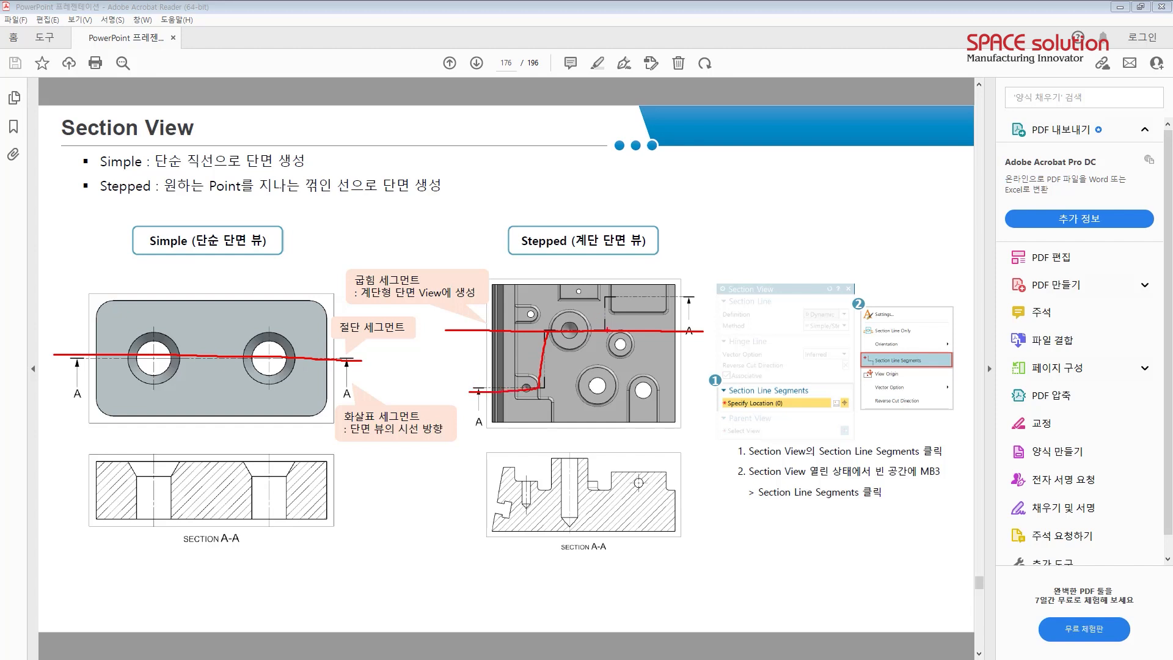
{"action": "mouse_move", "coordinate": [608, 332]}
{"action": "left_mouse_down"}
{"action": "mouse_move", "coordinate": [605, 297]}
{"action": "mouse_move", "coordinate": [699, 299]}
{"action": "left_mouse_up"}
{"action": "left_click_drag", "start_coordinate": [722, 409], "coordinate": [798, 410]}
{"action": "left_click_drag", "start_coordinate": [602, 296], "coordinate": [669, 291]}
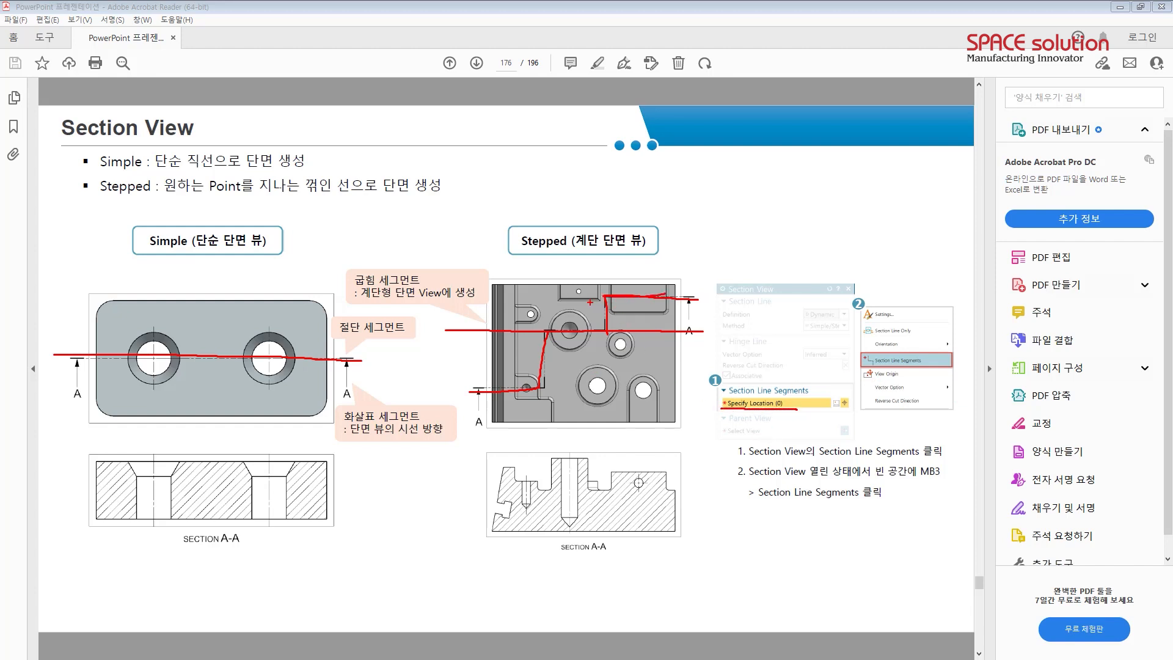
{"action": "left_click_drag", "start_coordinate": [539, 387], "coordinate": [470, 388]}
{"action": "key", "text": "Escape"}
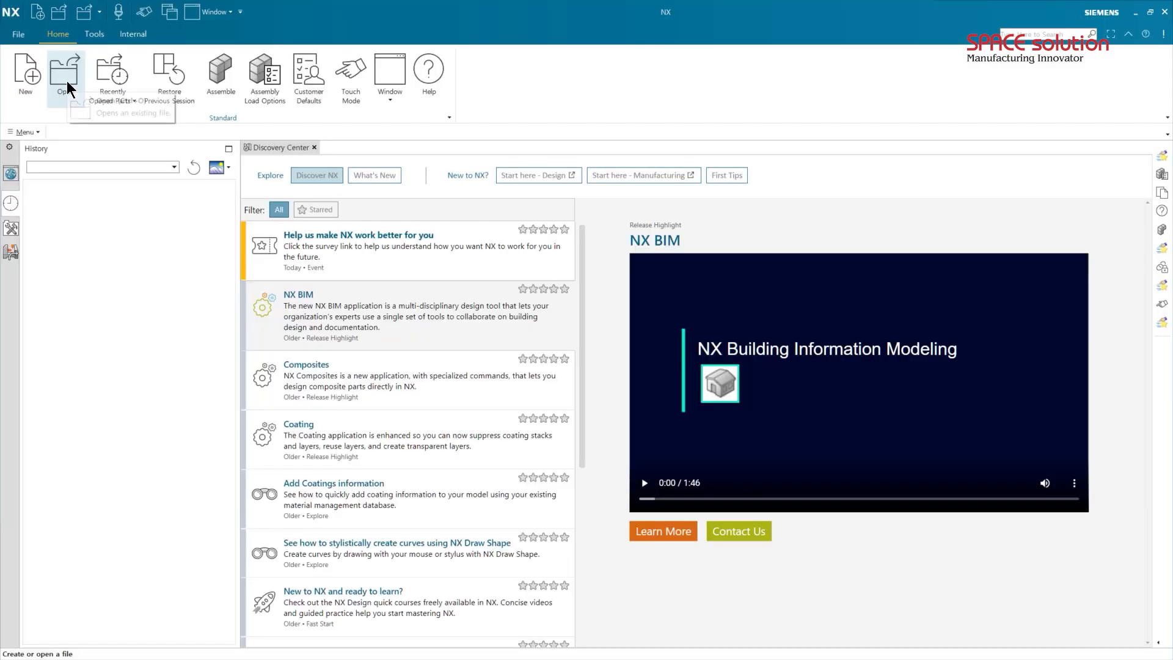
In NX, open Section_View(1926~).prt from the 2. Section_View folder inside 14_Drafting's 2. View Created folder.
{"action": "left_click", "coordinate": [68, 80]}
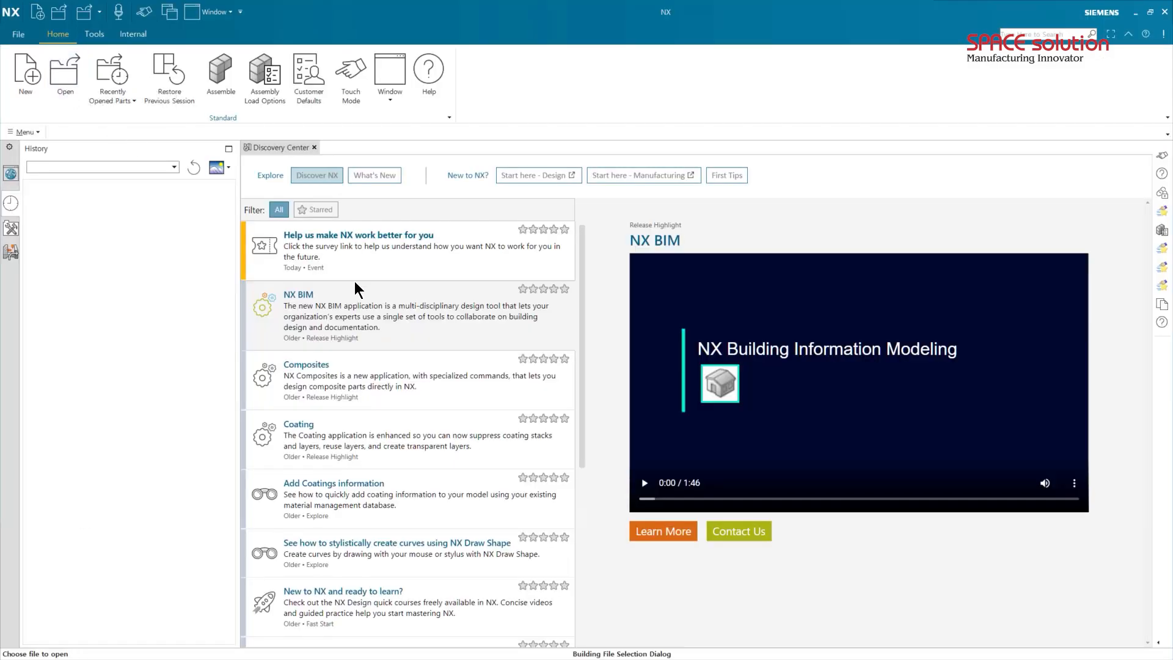
{"action": "key", "text": "BackSpace"}
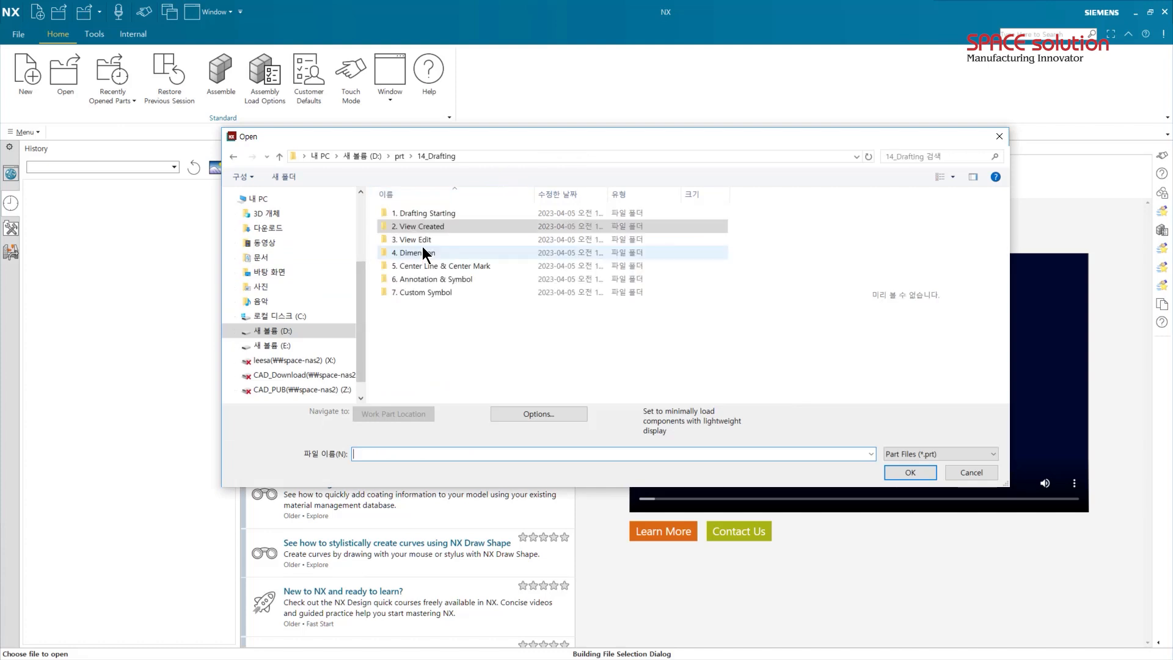
{"action": "double_click", "coordinate": [423, 226]}
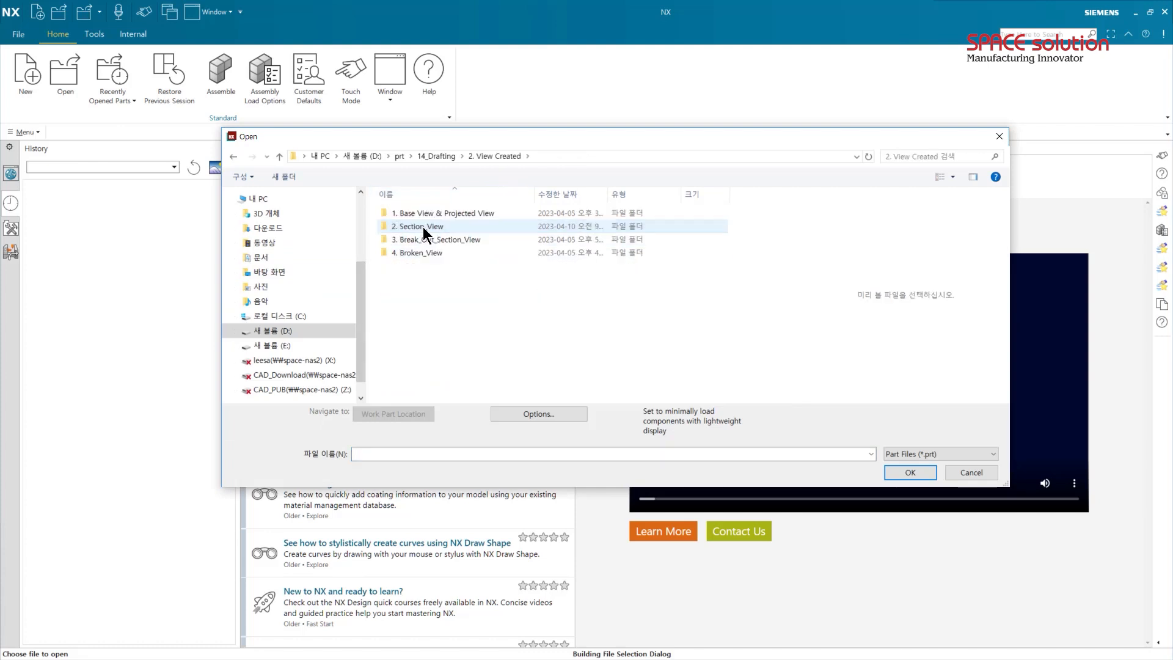
{"action": "double_click", "coordinate": [428, 227]}
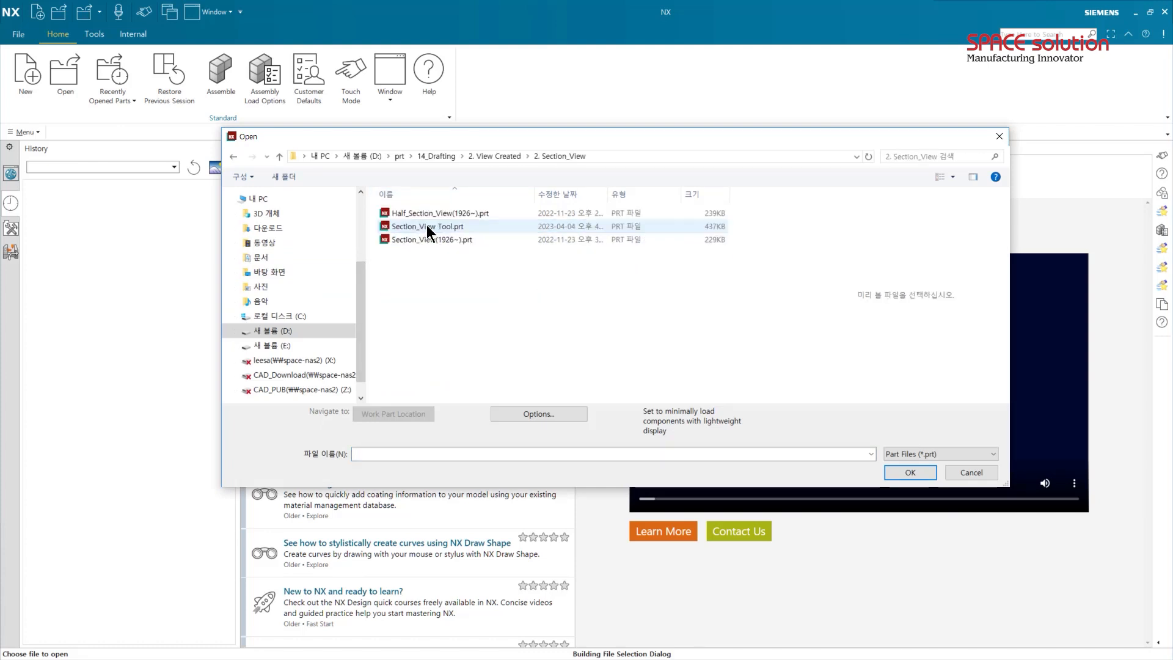
{"action": "left_click", "coordinate": [440, 229]}
{"action": "left_click", "coordinate": [440, 242]}
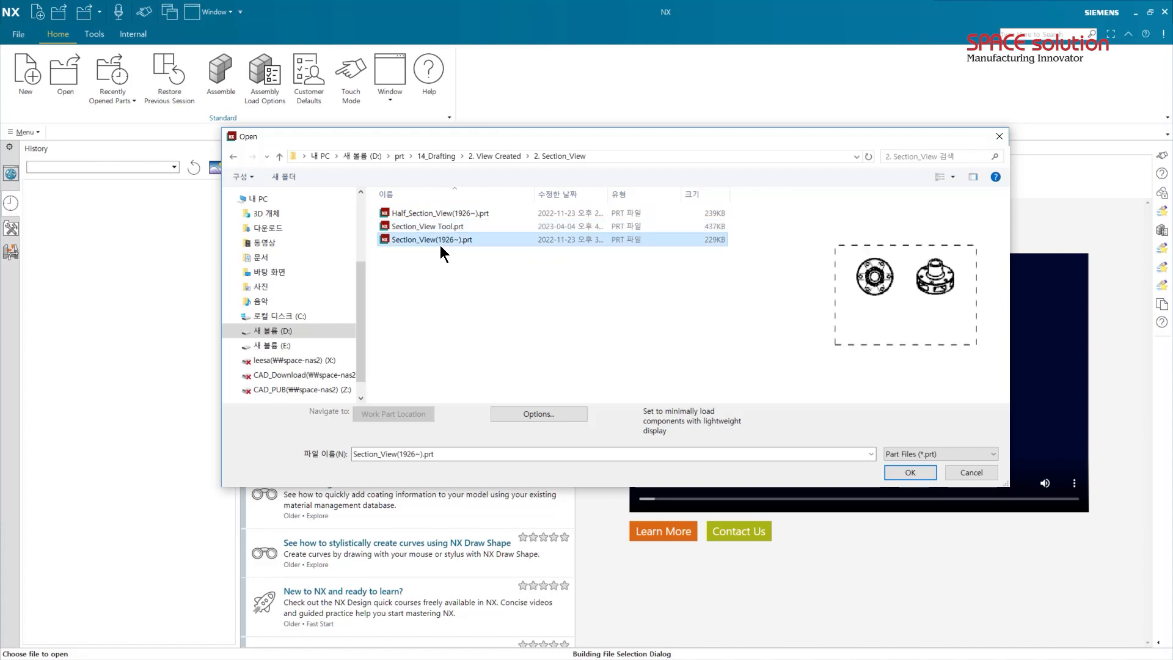
{"action": "left_click", "coordinate": [910, 473]}
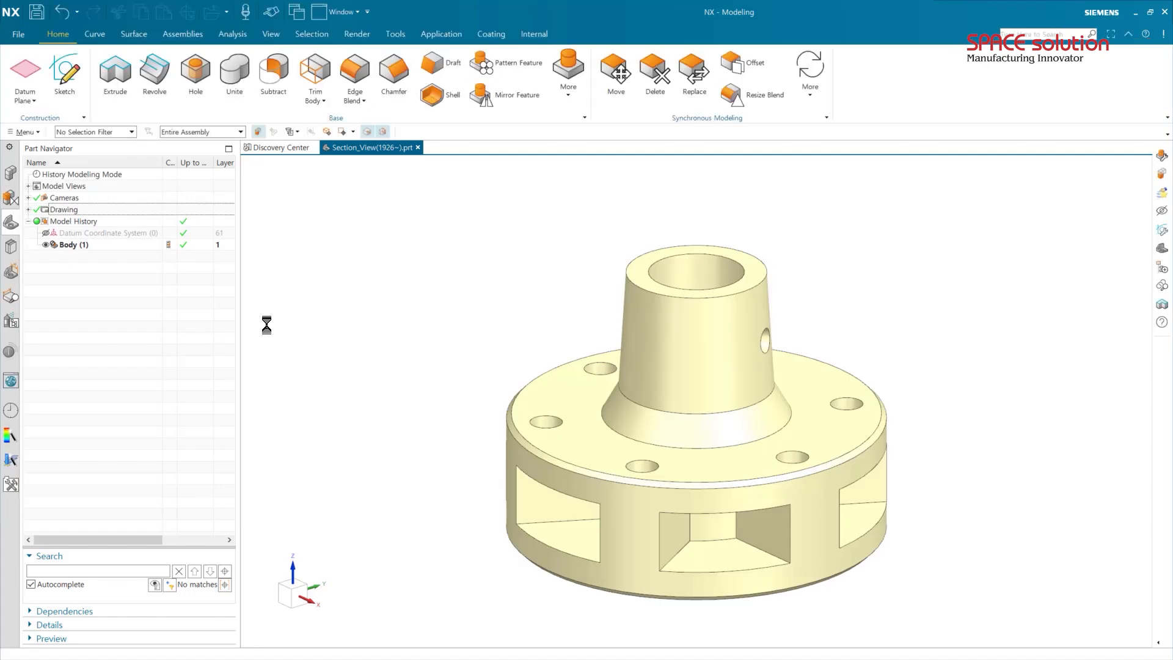
Look over the flanged hub model and switch the part to the Drafting application.
{"action": "mouse_move", "coordinate": [713, 324]}
{"action": "middle_mouse_down"}
{"action": "mouse_move", "coordinate": [734, 327]}
{"action": "mouse_move", "coordinate": [722, 338]}
{"action": "middle_mouse_up"}
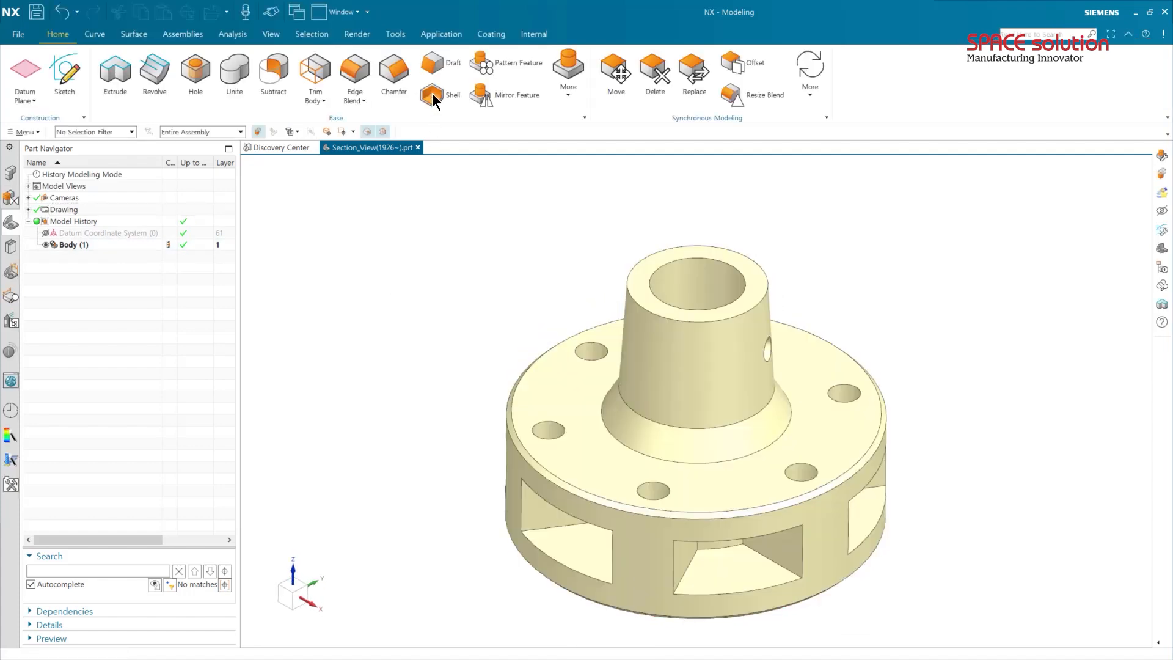
{"action": "left_click", "coordinate": [441, 33]}
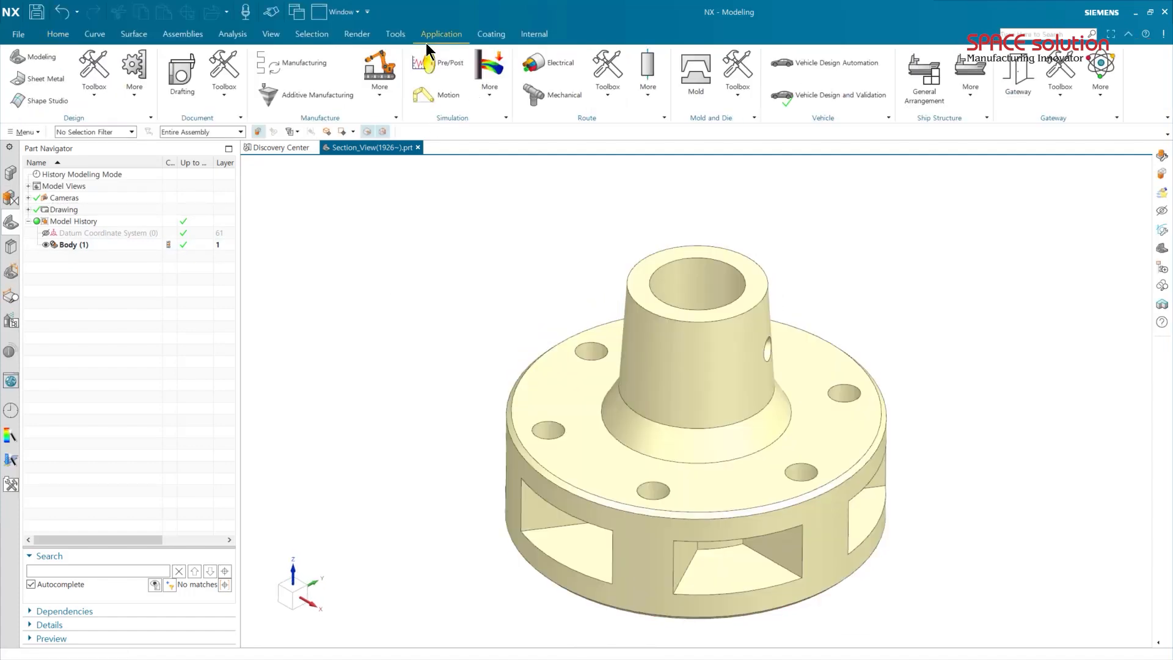
{"action": "left_click", "coordinate": [181, 76]}
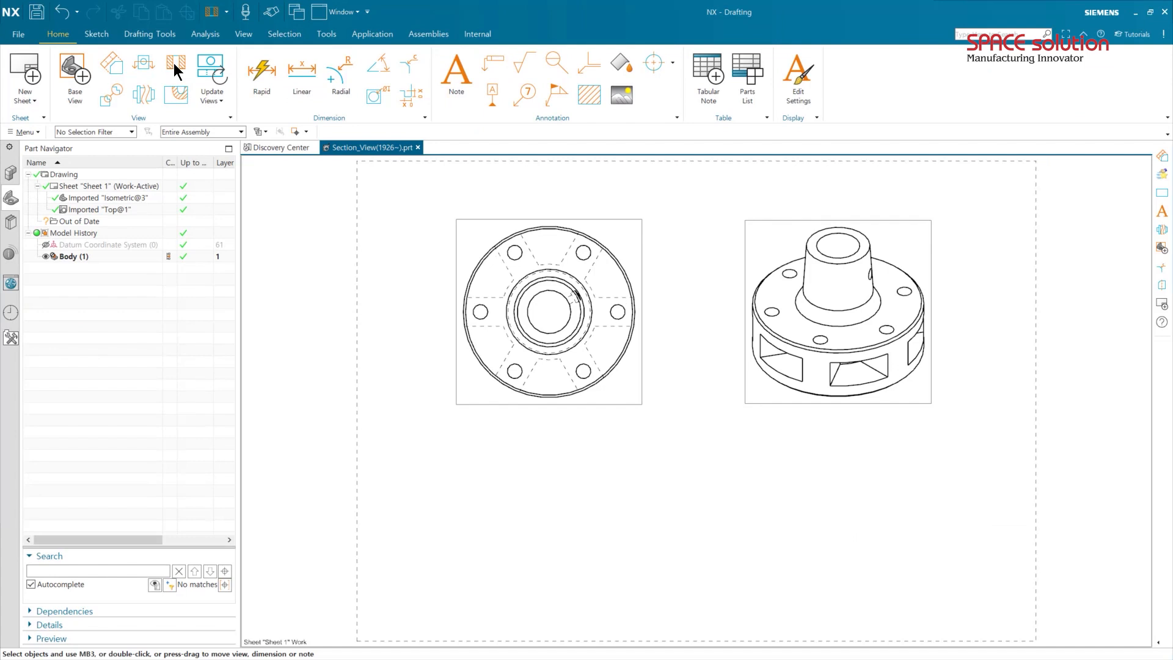
Create a Dynamic Simple/Stepped section view cut horizontally through the top view's centre and place it directly below that view.
{"action": "left_click", "coordinate": [175, 67]}
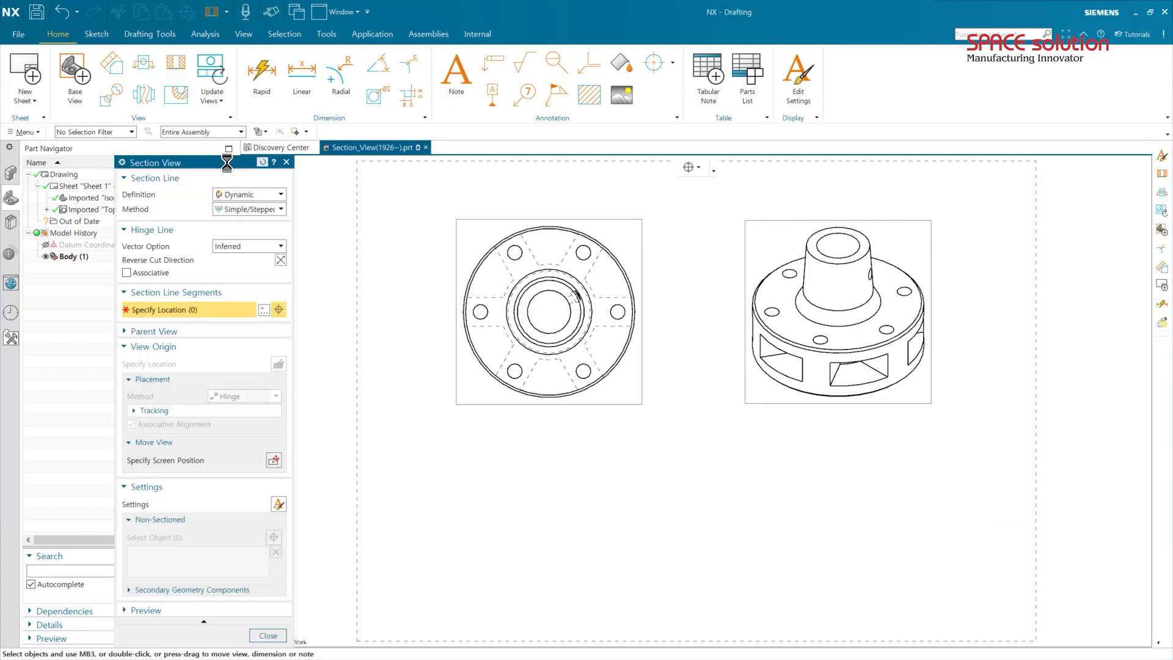
{"action": "left_click_drag", "start_coordinate": [226, 163], "coordinate": [294, 154]}
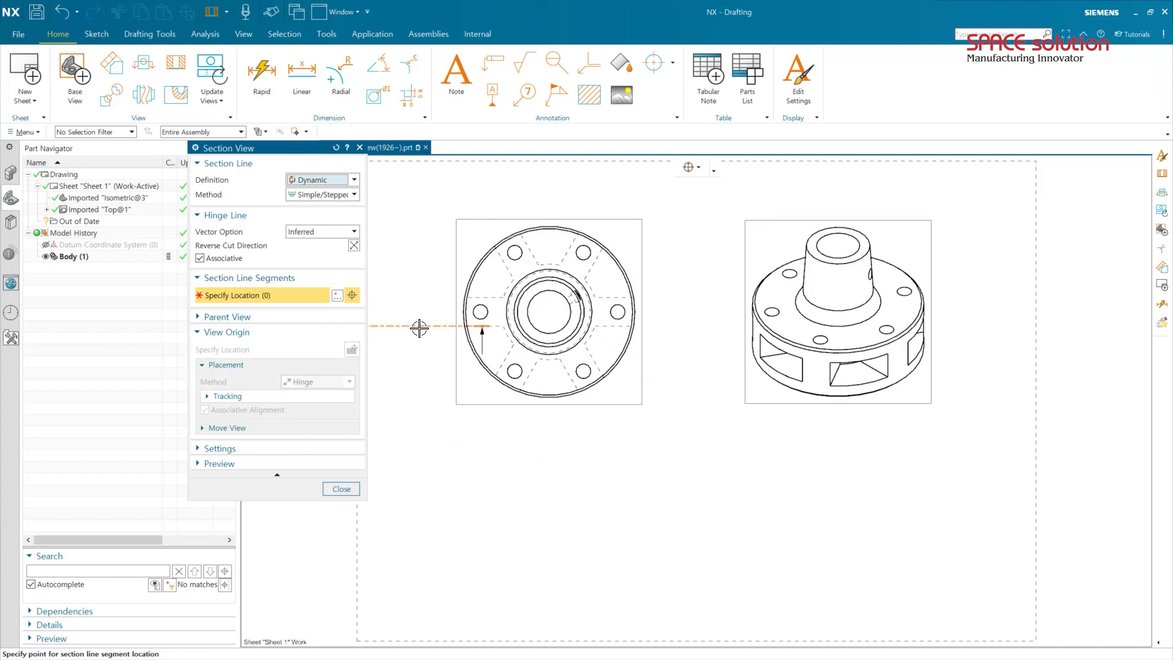
{"action": "left_click", "coordinate": [549, 313]}
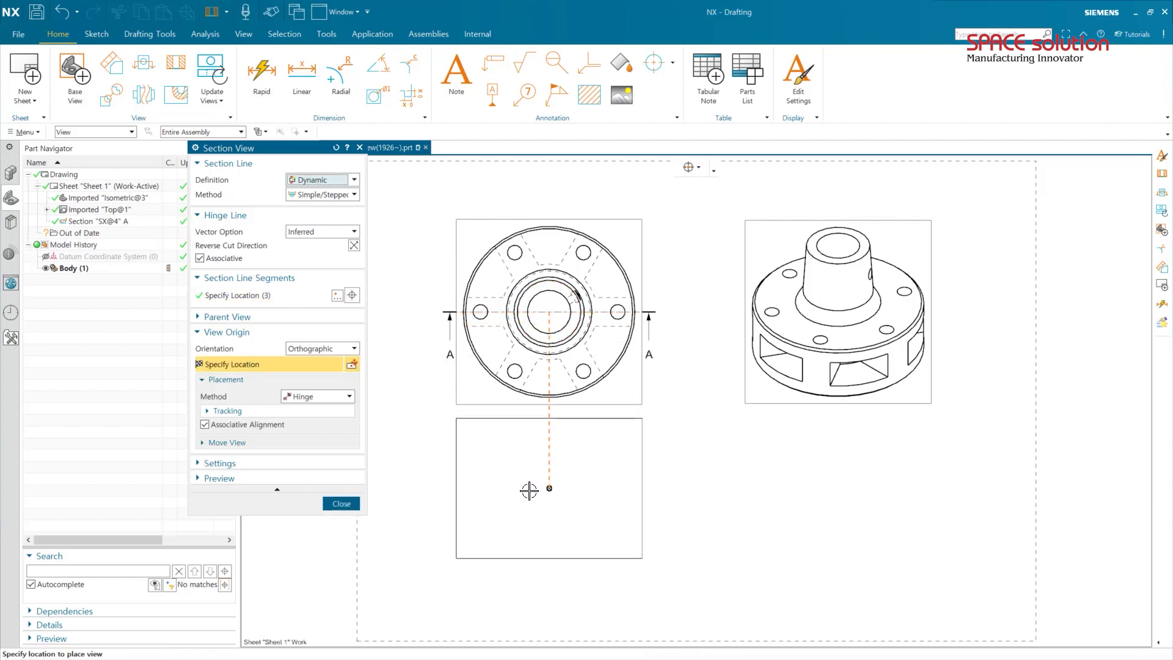
{"action": "left_click", "coordinate": [530, 504]}
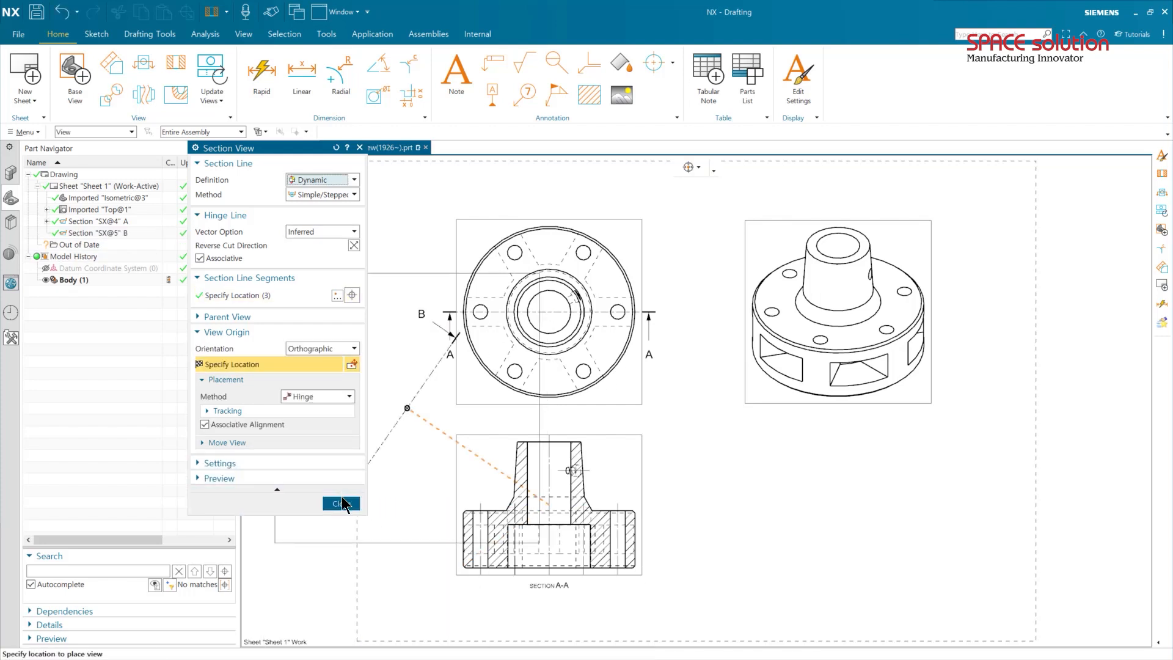
{"action": "left_click", "coordinate": [342, 490]}
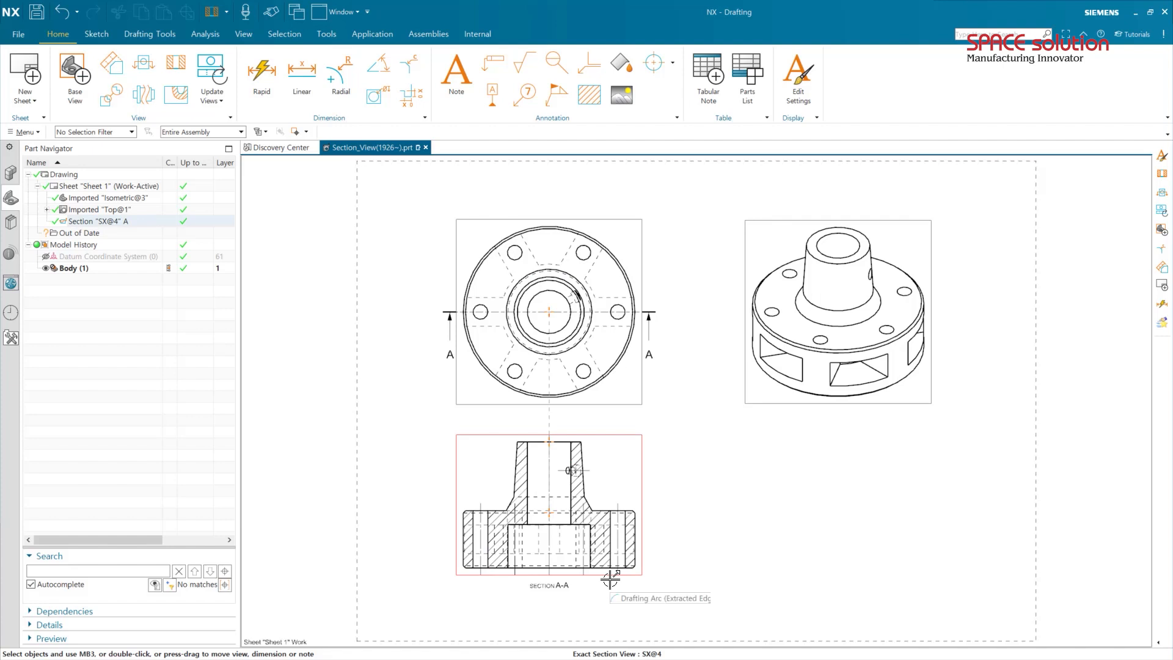
Set the section view's hidden line font to Invisible.
{"action": "right_click", "coordinate": [459, 451]}
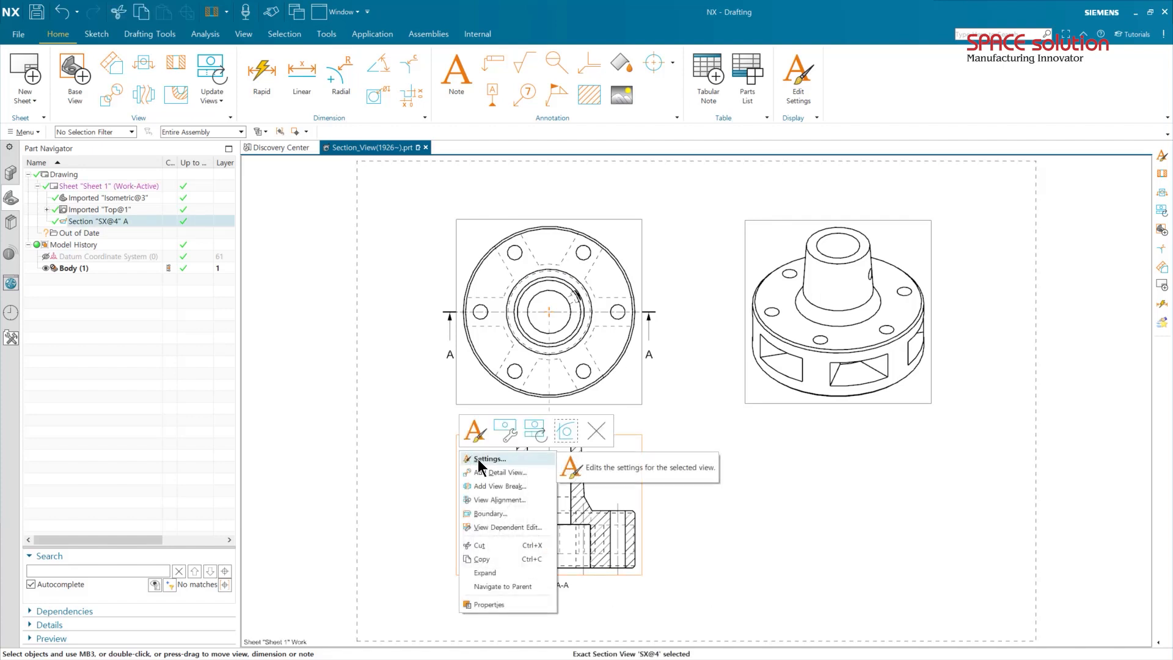
{"action": "left_click", "coordinate": [479, 460]}
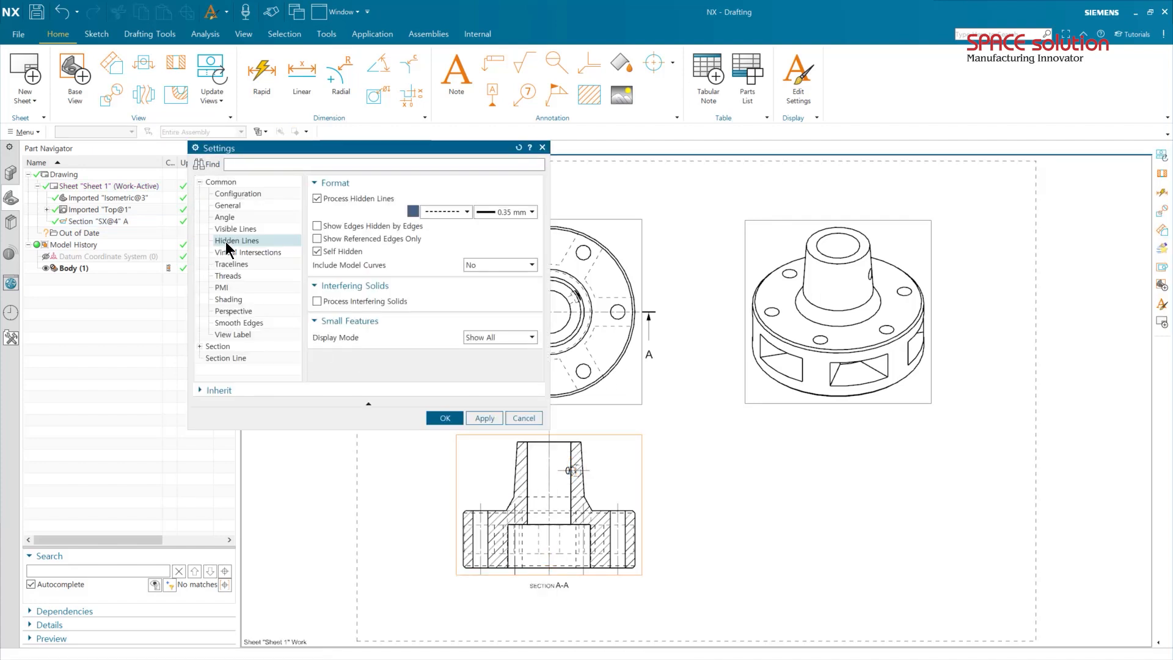
{"action": "left_click", "coordinate": [454, 211]}
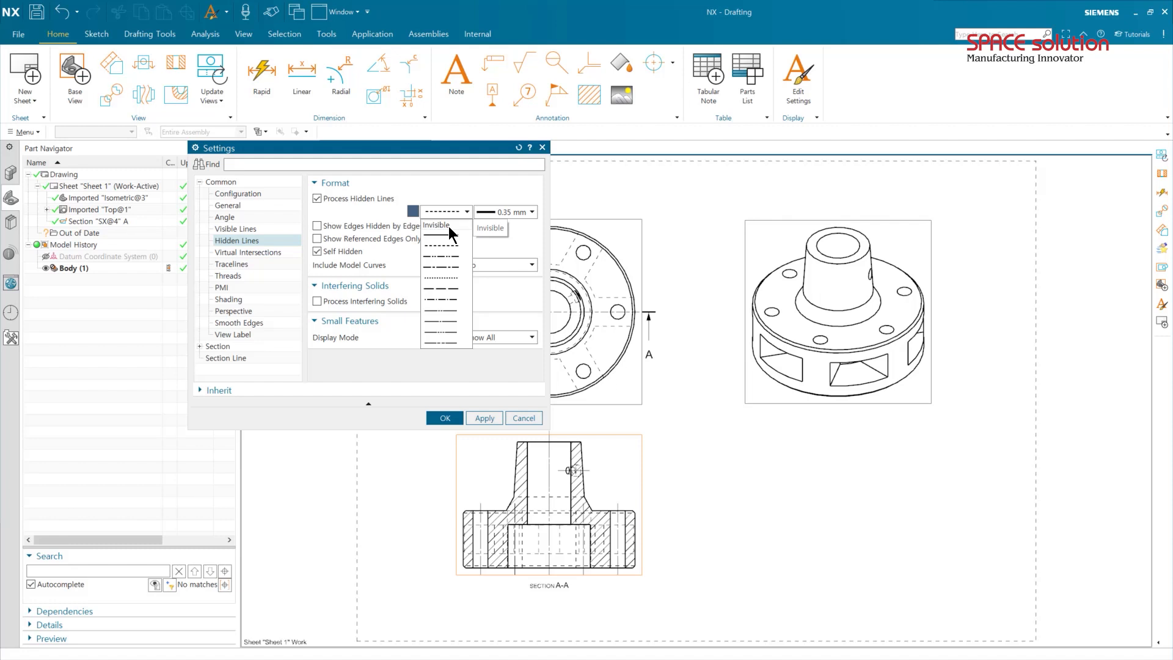
{"action": "left_click", "coordinate": [449, 226]}
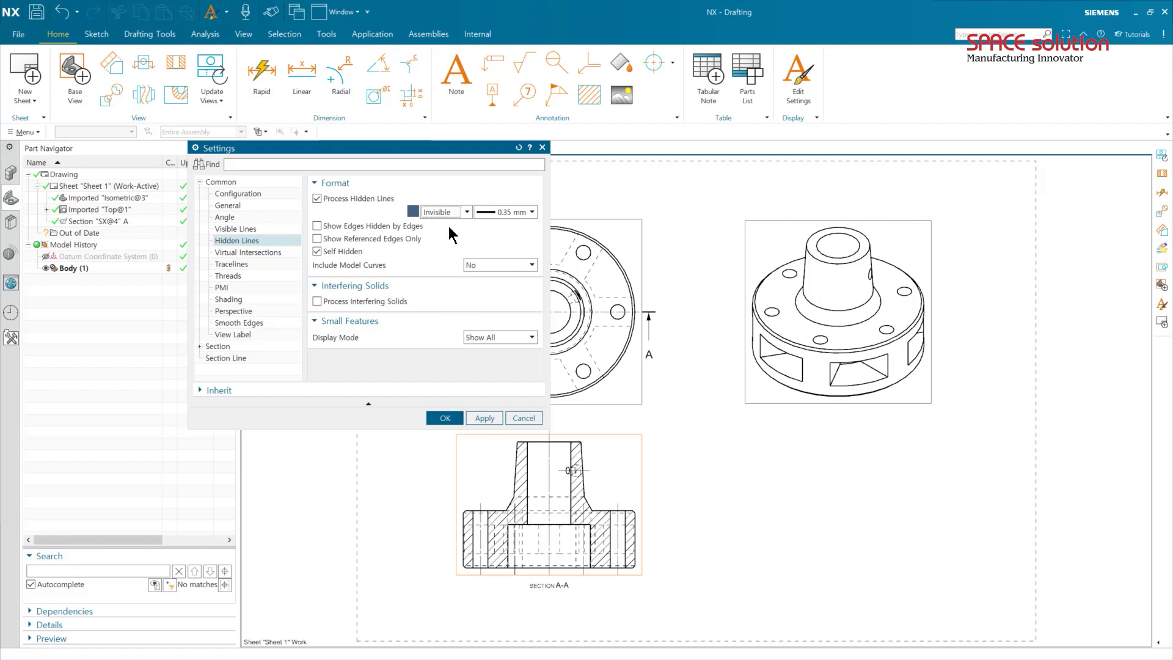
{"action": "left_click", "coordinate": [446, 417]}
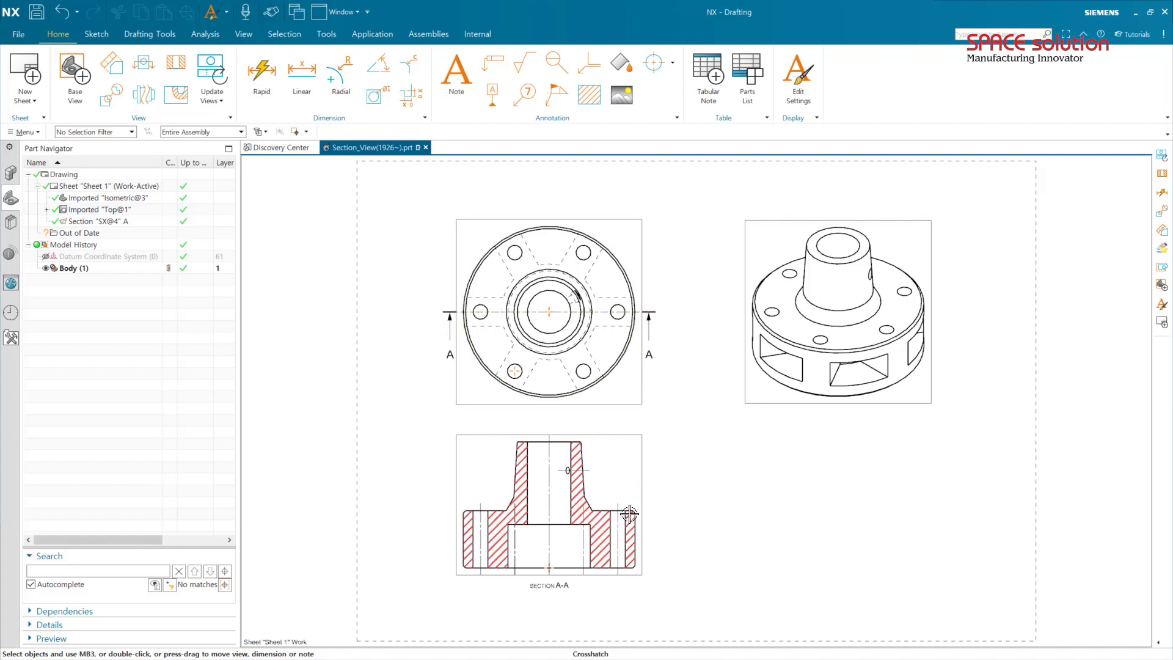
Reverse the cut direction of the section line on the top view.
{"action": "left_click", "coordinate": [651, 312]}
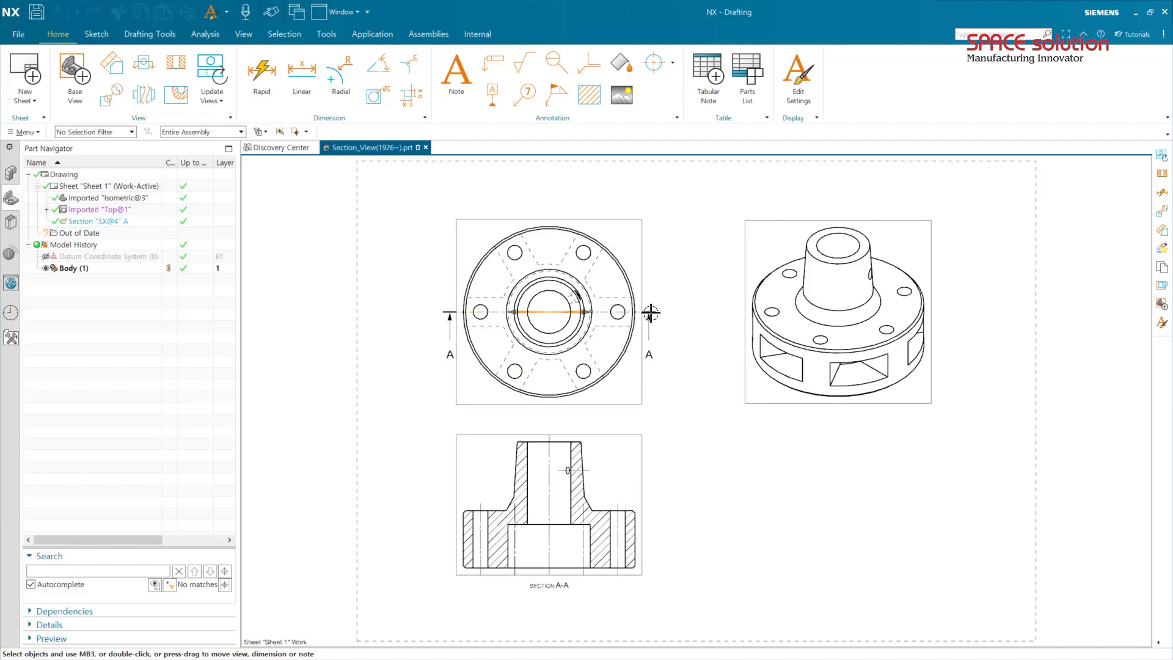
{"action": "double_click", "coordinate": [650, 313]}
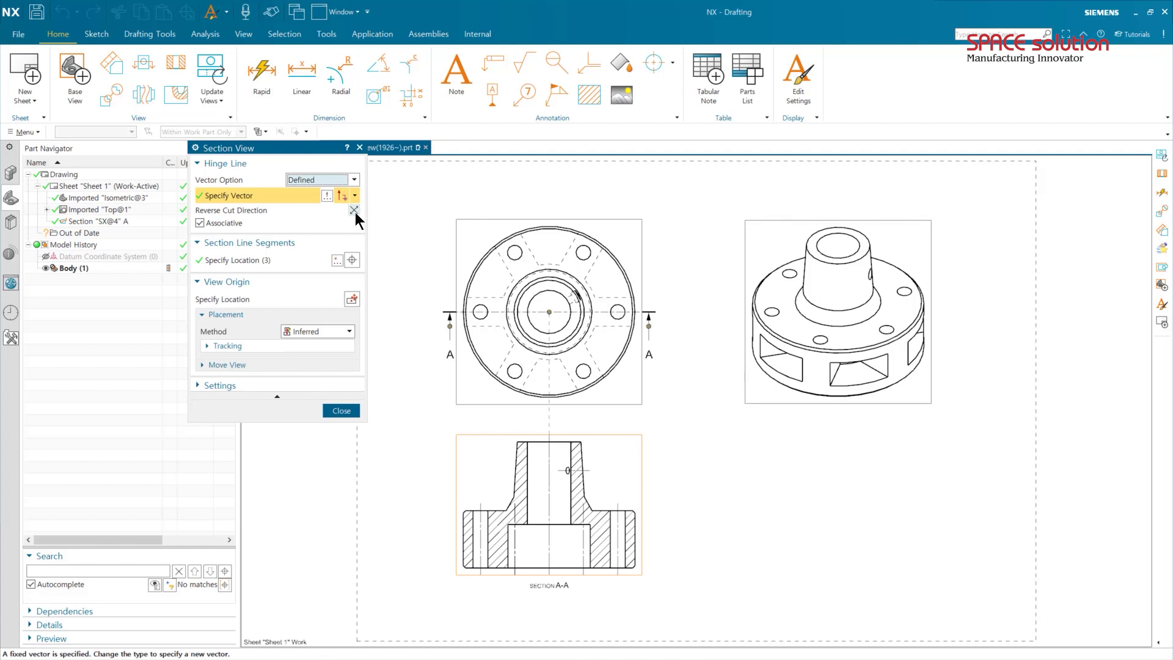
{"action": "left_click", "coordinate": [354, 210]}
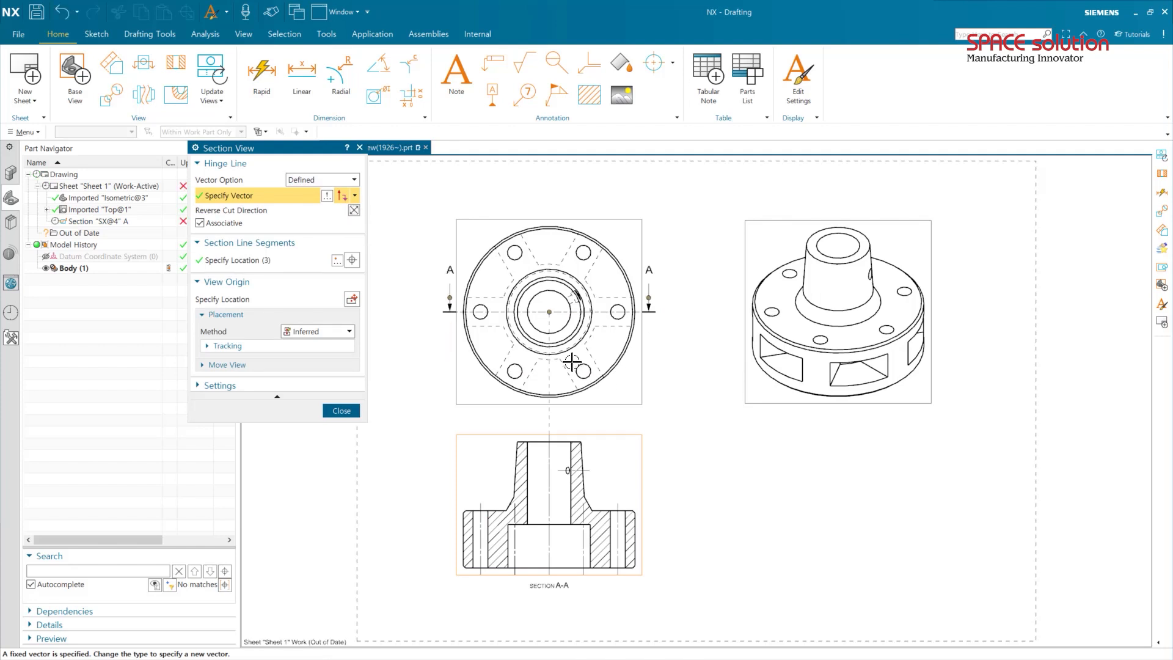
{"action": "left_click", "coordinate": [340, 411]}
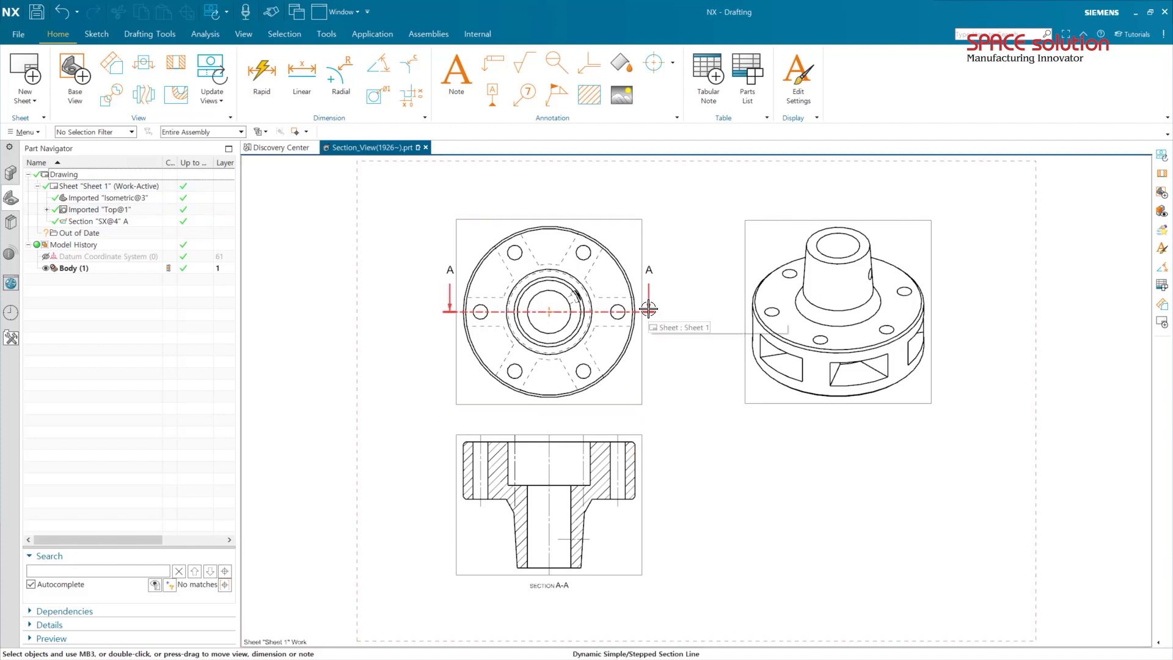
Flip the top view's section line back to its original cut direction and close the section view editing.
{"action": "double_click", "coordinate": [648, 310]}
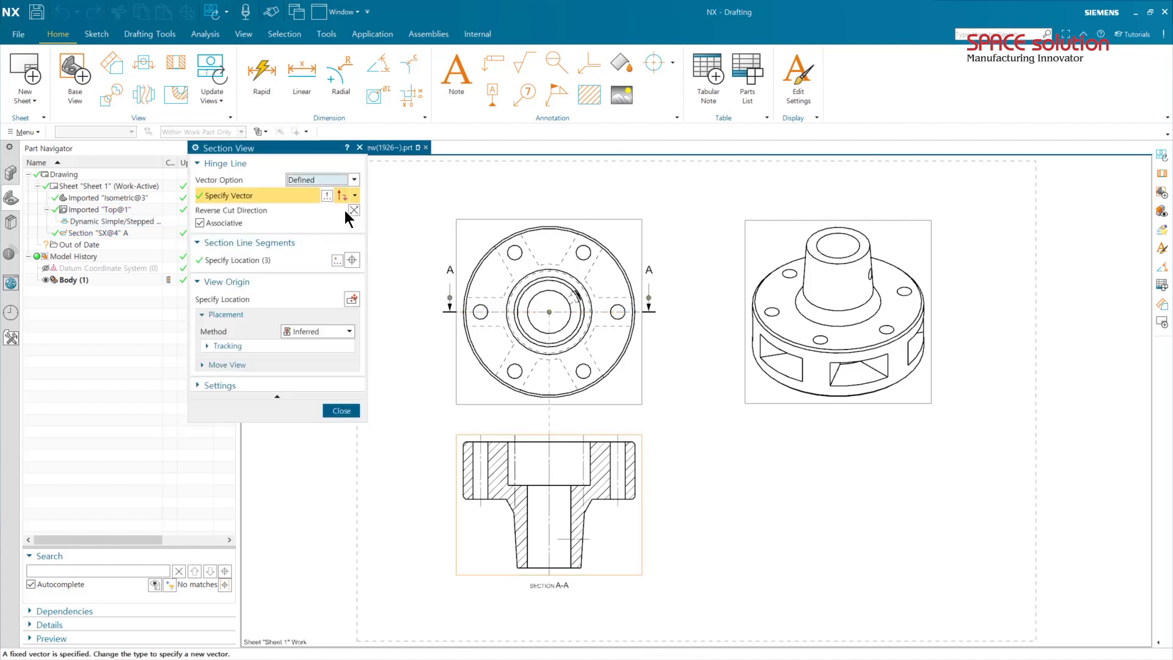
{"action": "left_click", "coordinate": [355, 211]}
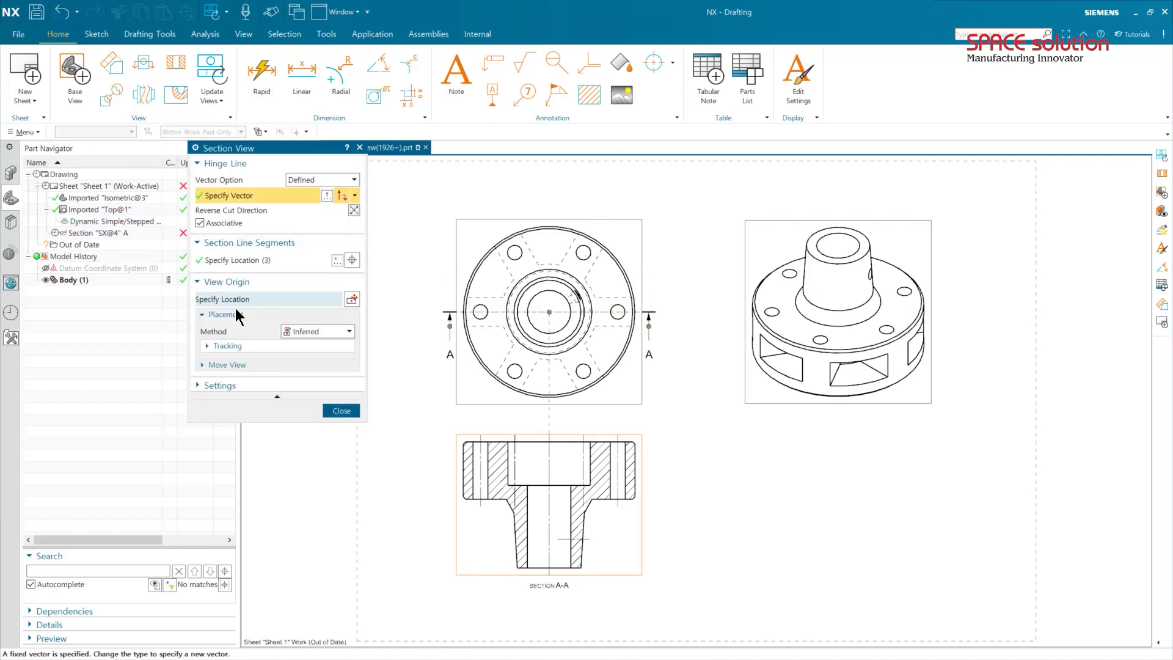
{"action": "key", "text": "Escape"}
{"action": "left_click", "coordinate": [39, 186]}
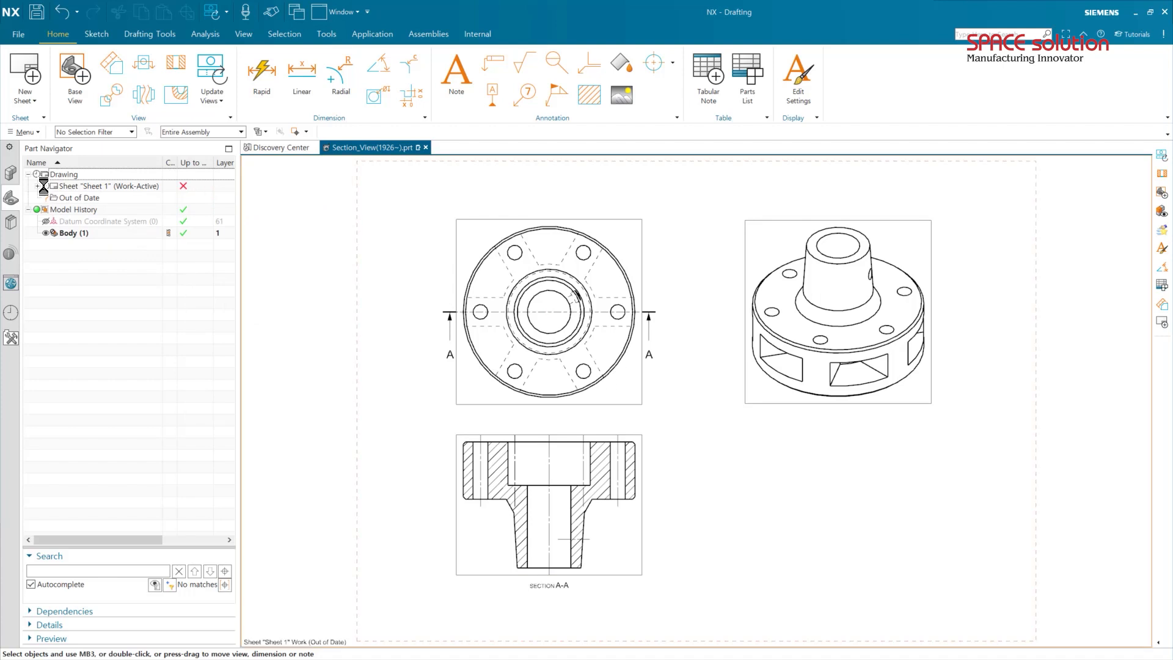
Edit the top view's section line and move both of its arrow ends slightly farther outward from the view.
{"action": "double_click", "coordinate": [649, 312]}
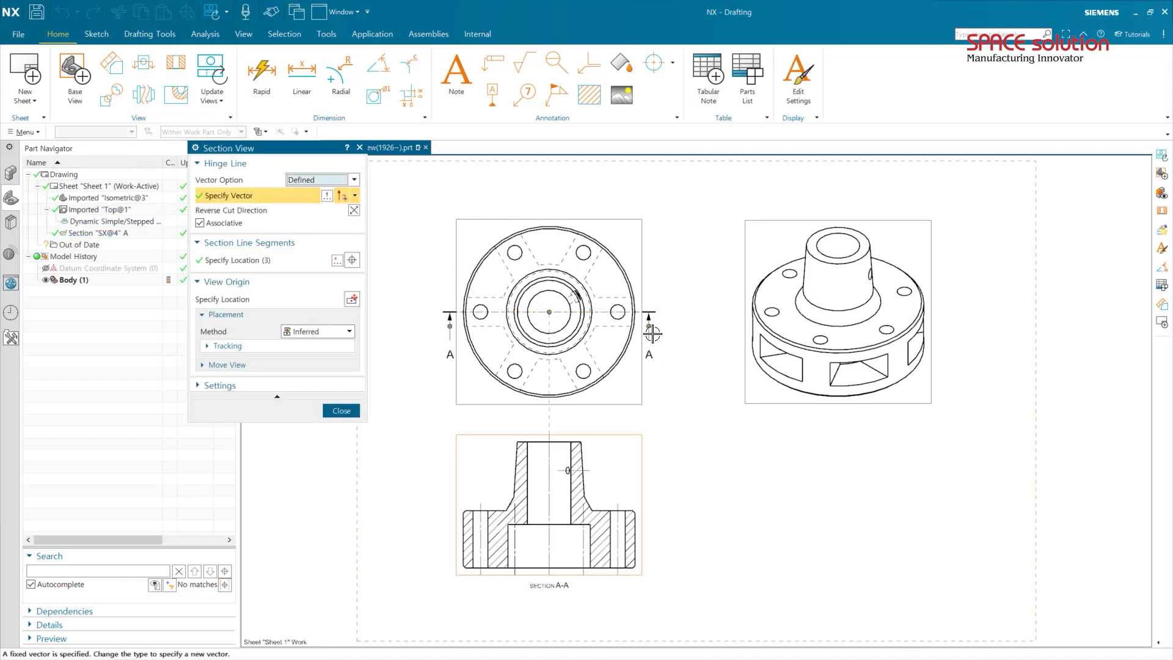
{"action": "left_click", "coordinate": [448, 327]}
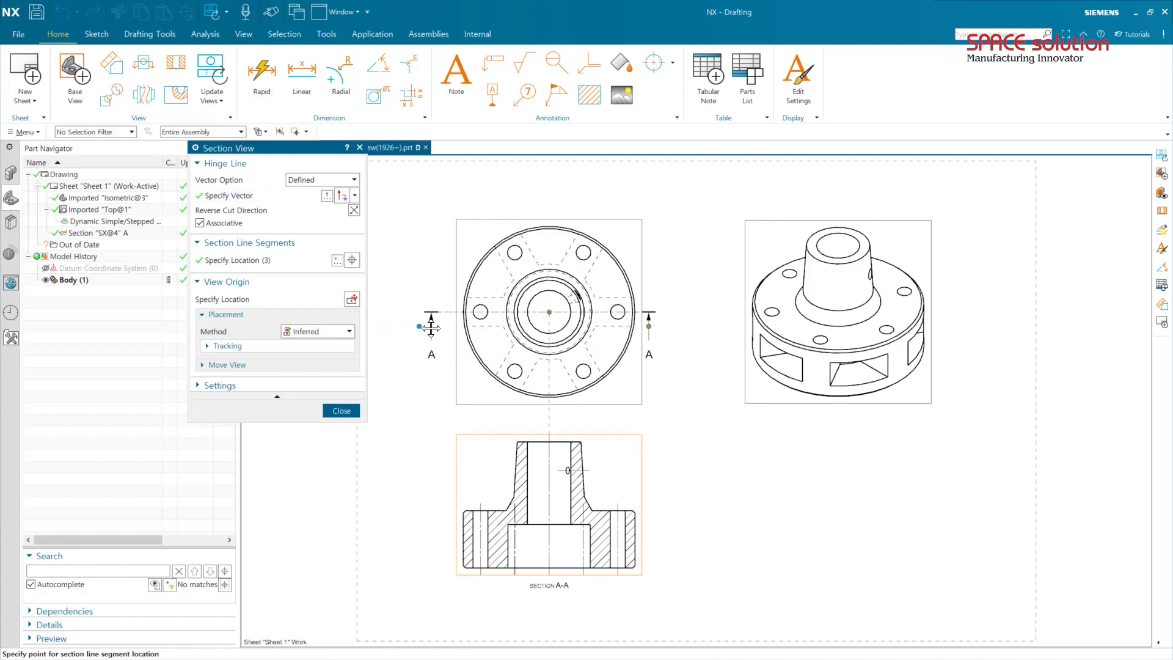
{"action": "left_click", "coordinate": [440, 327]}
{"action": "left_click", "coordinate": [649, 326]}
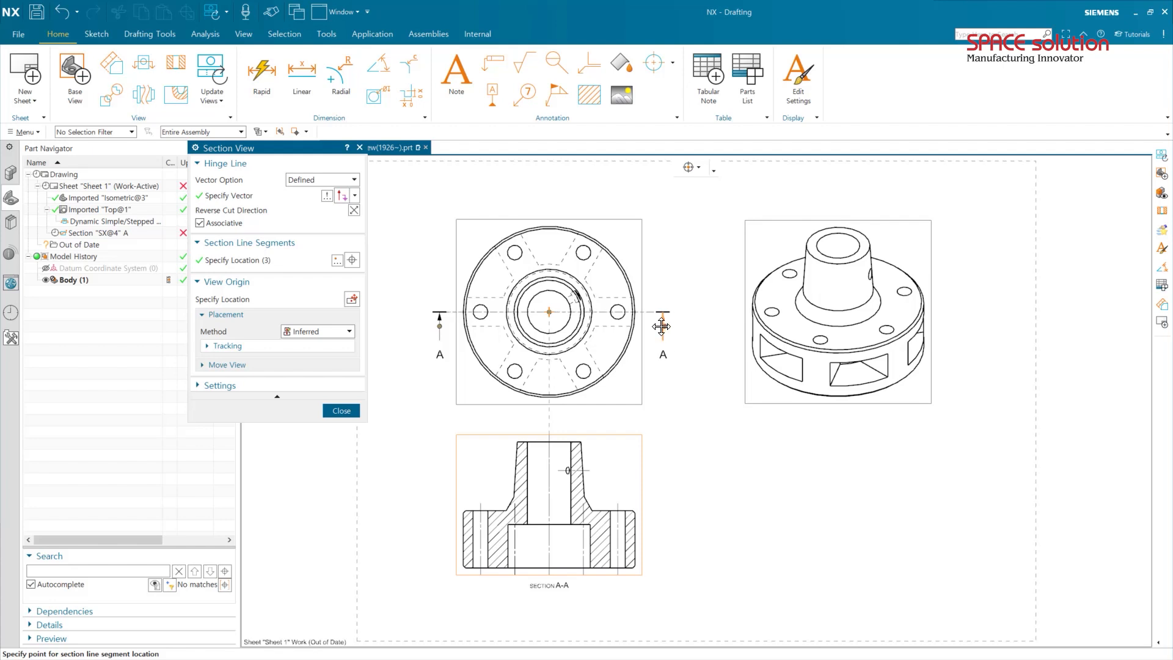
{"action": "left_click", "coordinate": [658, 326]}
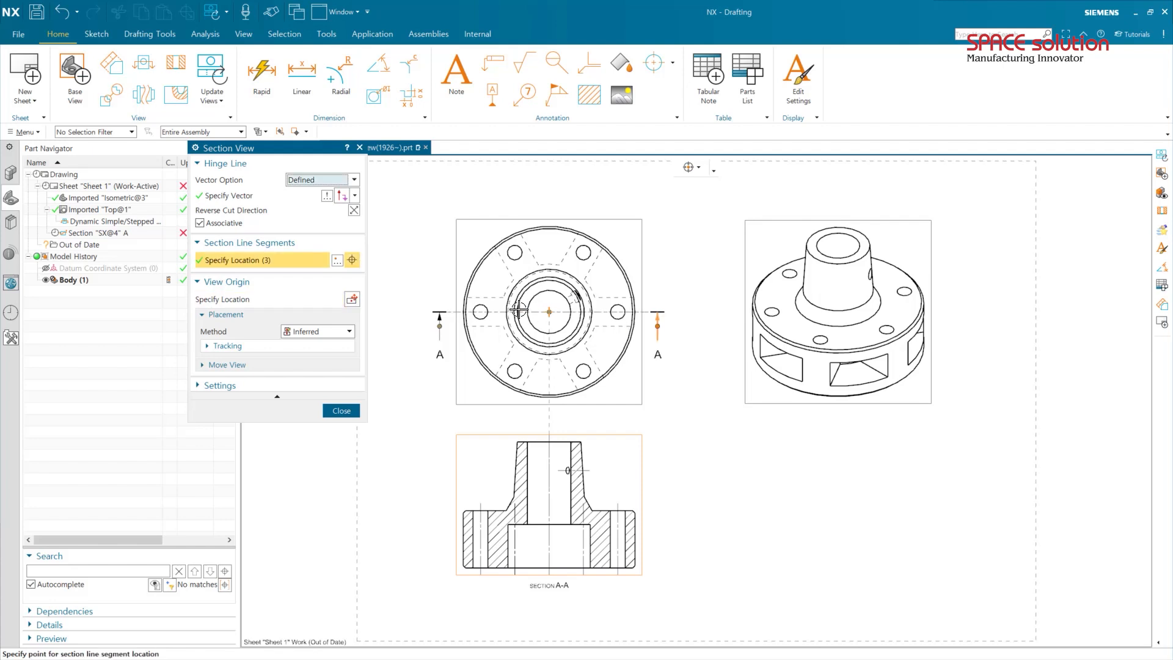
Reposition the top view's section line onto the hub's arc center and close the section view editing.
{"action": "left_click", "coordinate": [550, 312]}
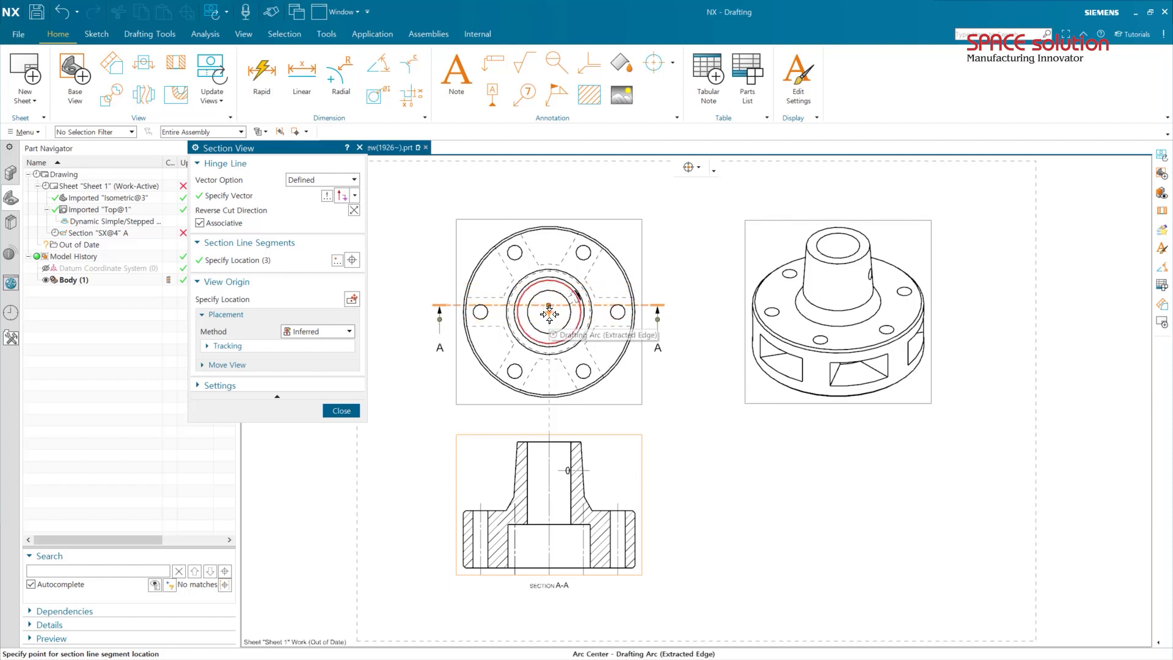
{"action": "left_click", "coordinate": [549, 313]}
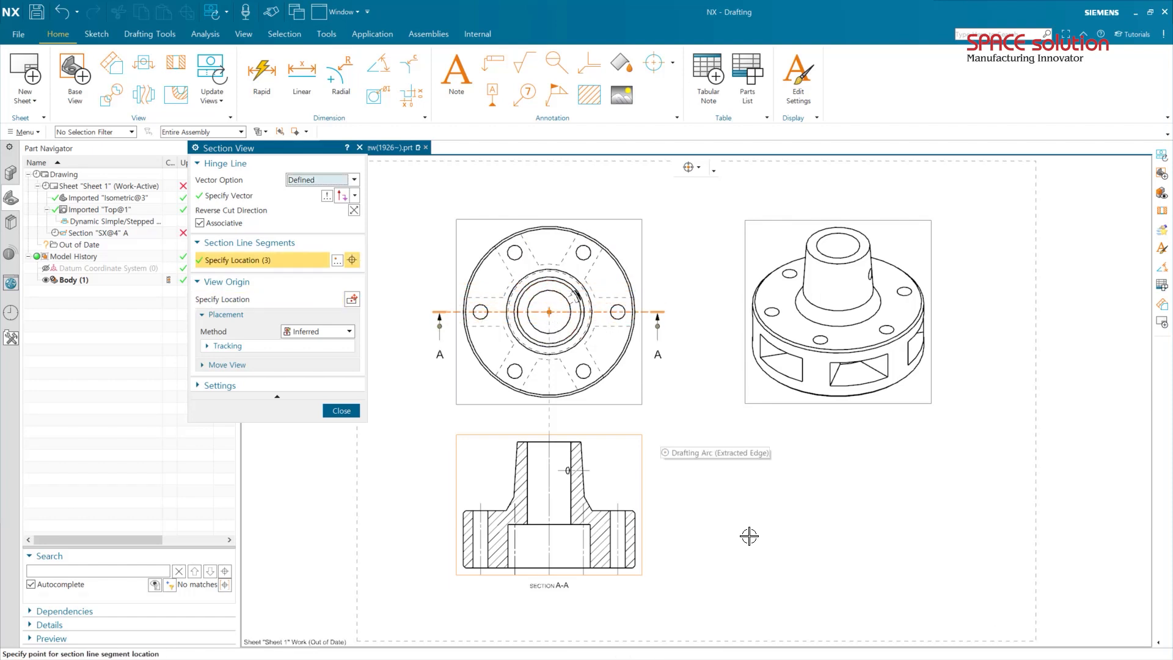
{"action": "left_click", "coordinate": [343, 413]}
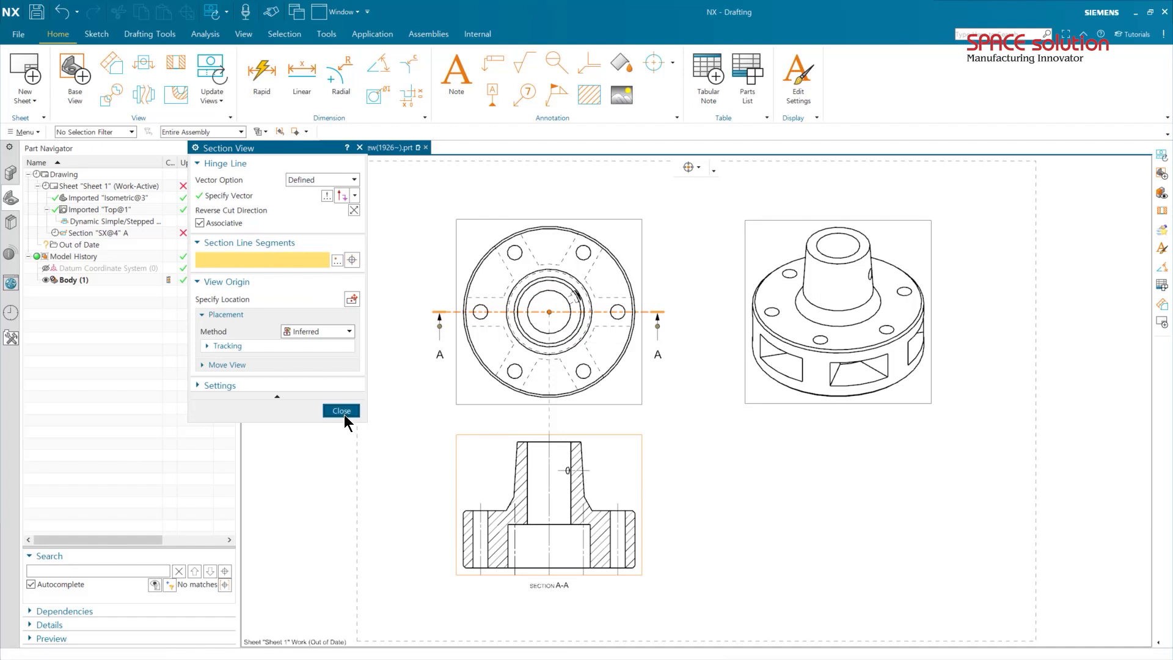
Delete the section view A-A below the top view.
{"action": "left_click", "coordinate": [628, 435]}
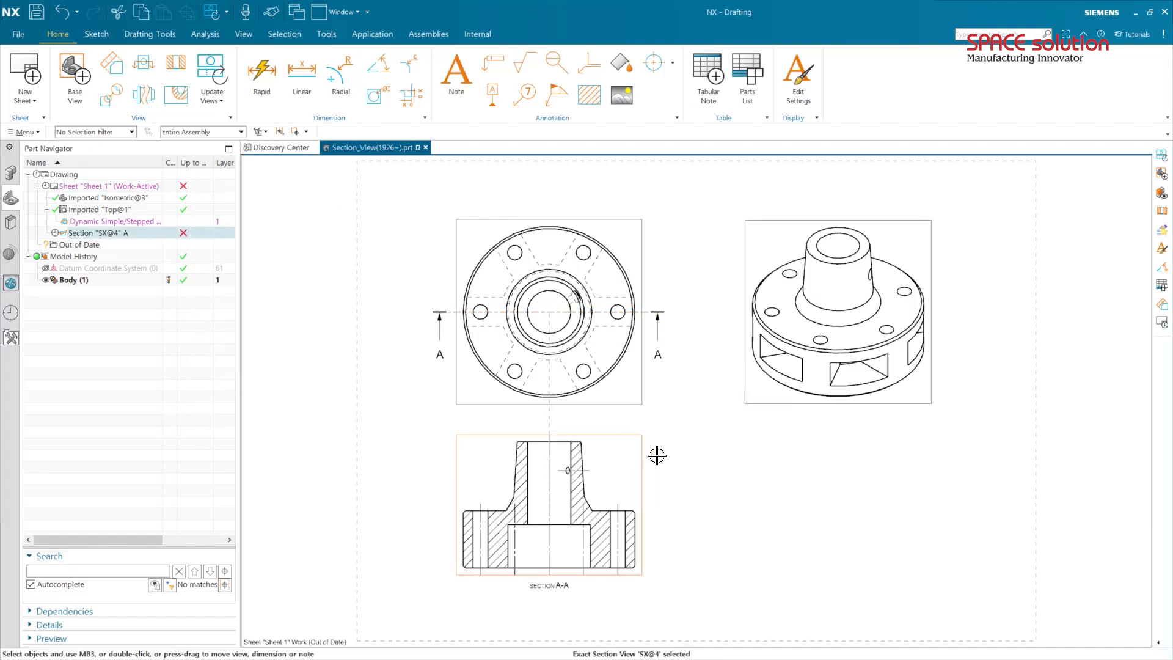
{"action": "key", "text": "Delete"}
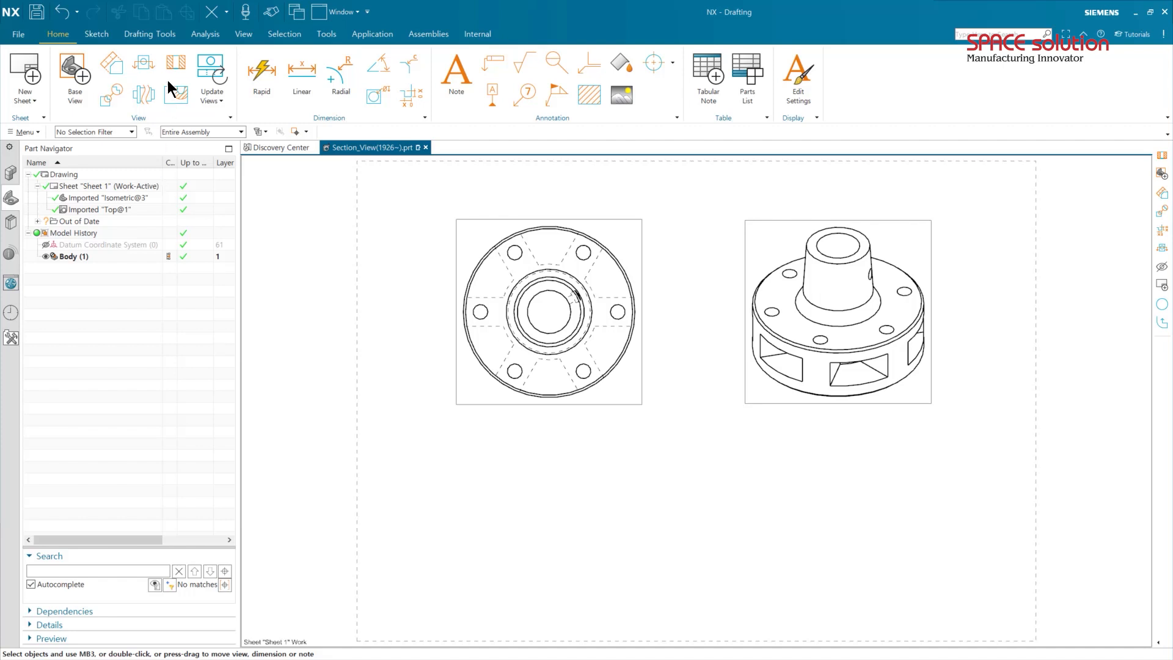
Section the isometric view with a cut through the top view's hub center using the Section Existing orientation, and undo it.
{"action": "left_click", "coordinate": [182, 68]}
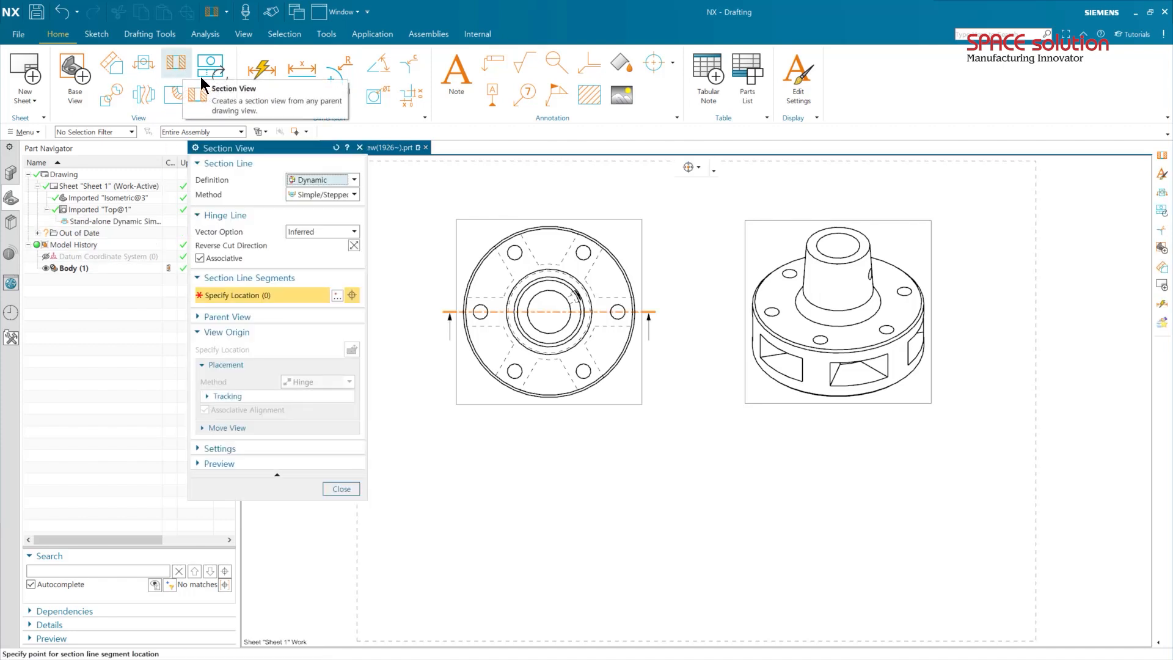
{"action": "left_click", "coordinate": [550, 313]}
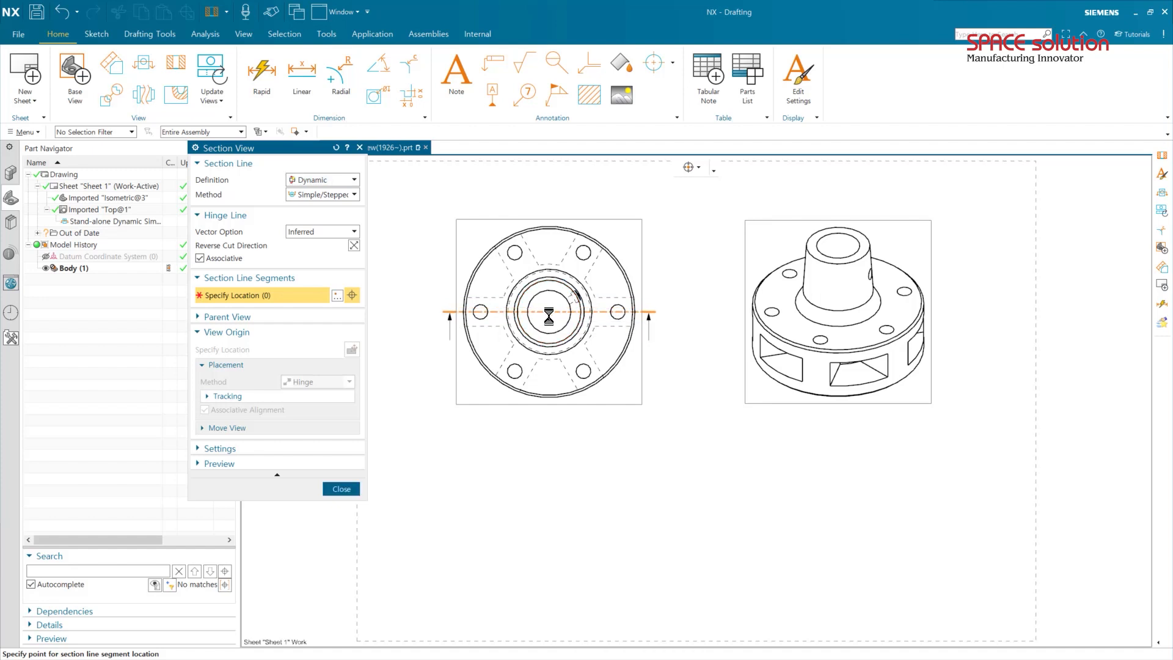
{"action": "left_click", "coordinate": [553, 507]}
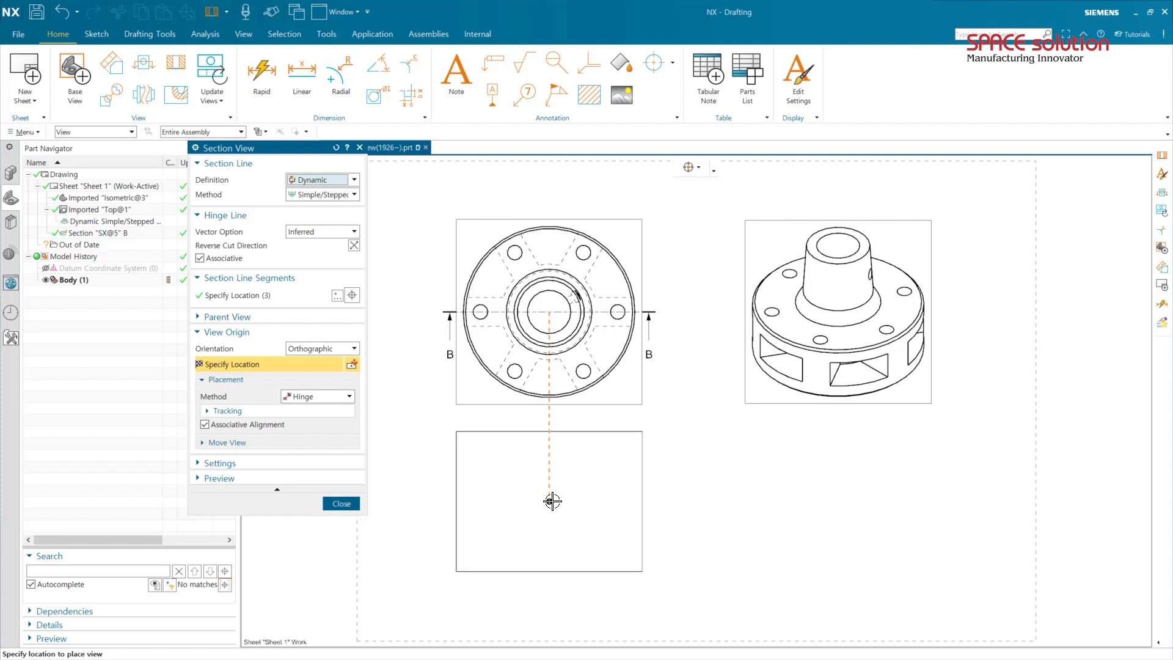
{"action": "right_click", "coordinate": [553, 502]}
{"action": "mouse_move", "coordinate": [620, 383]}
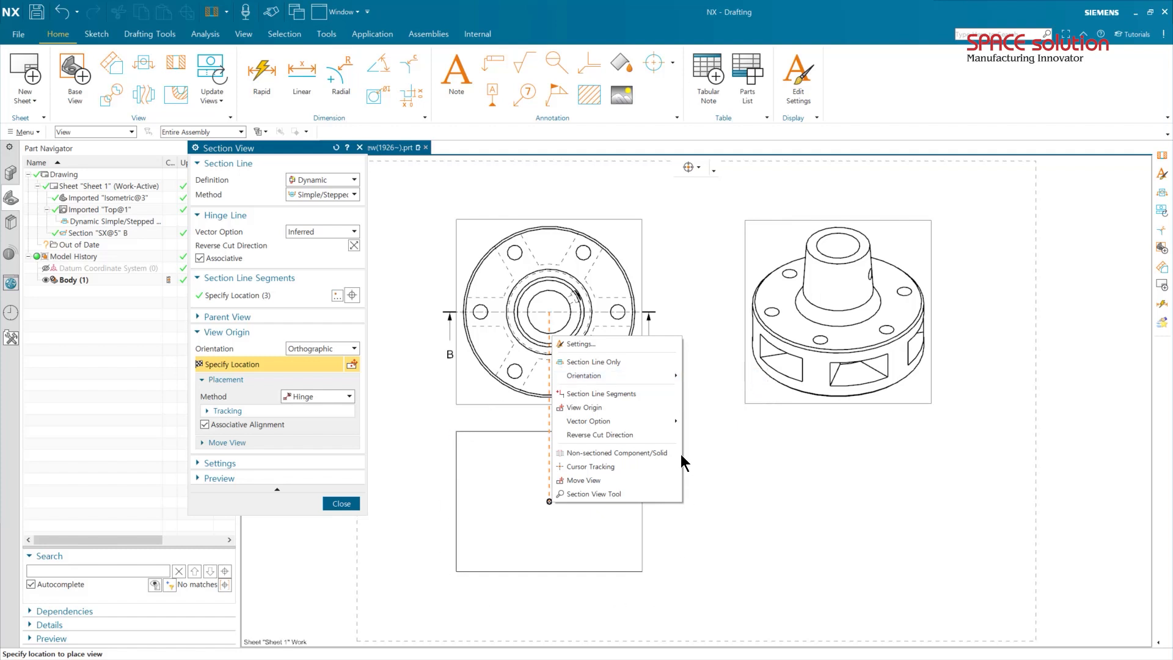
{"action": "mouse_move", "coordinate": [665, 376]}
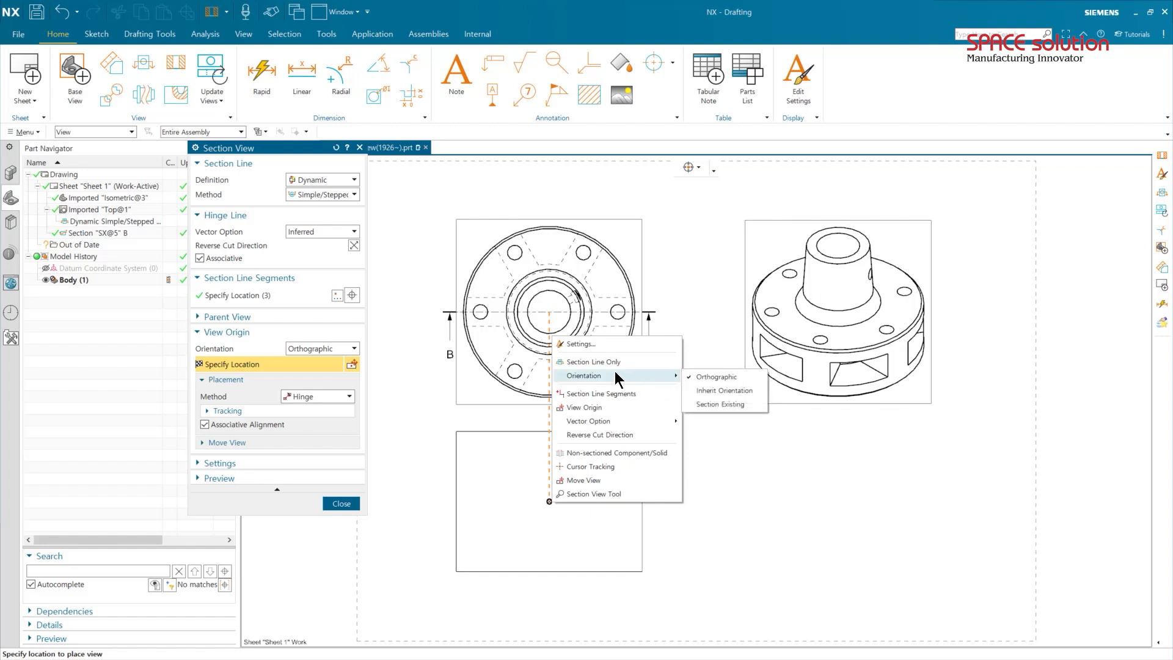
{"action": "left_click", "coordinate": [725, 406]}
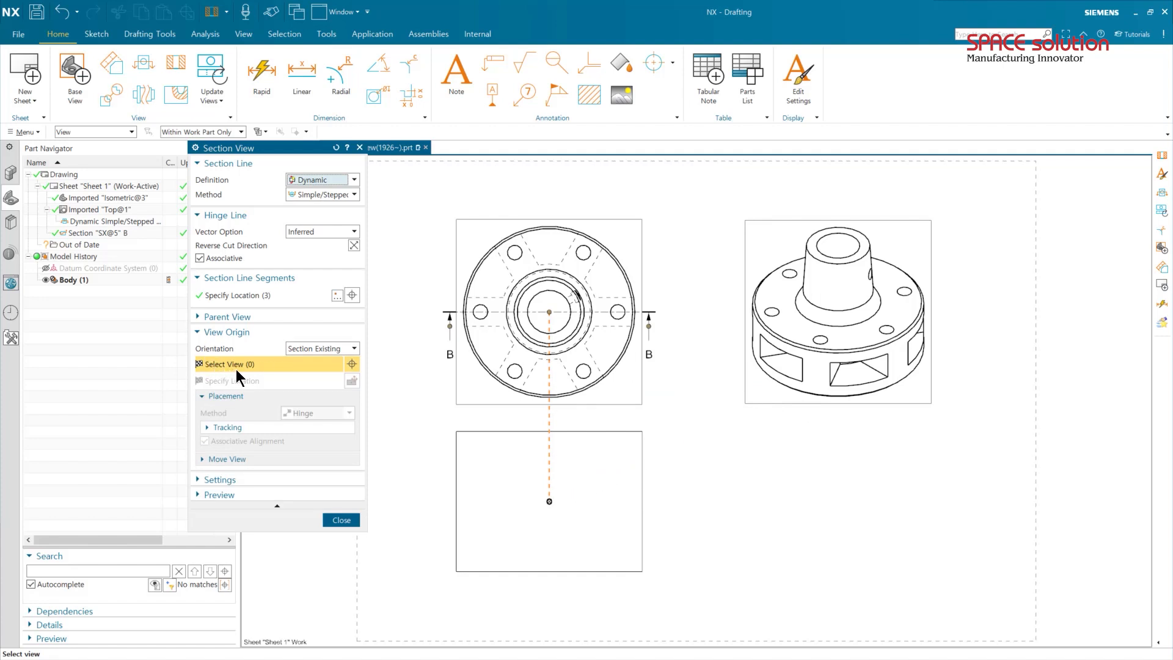
{"action": "left_click", "coordinate": [781, 404]}
{"action": "left_click", "coordinate": [781, 405]}
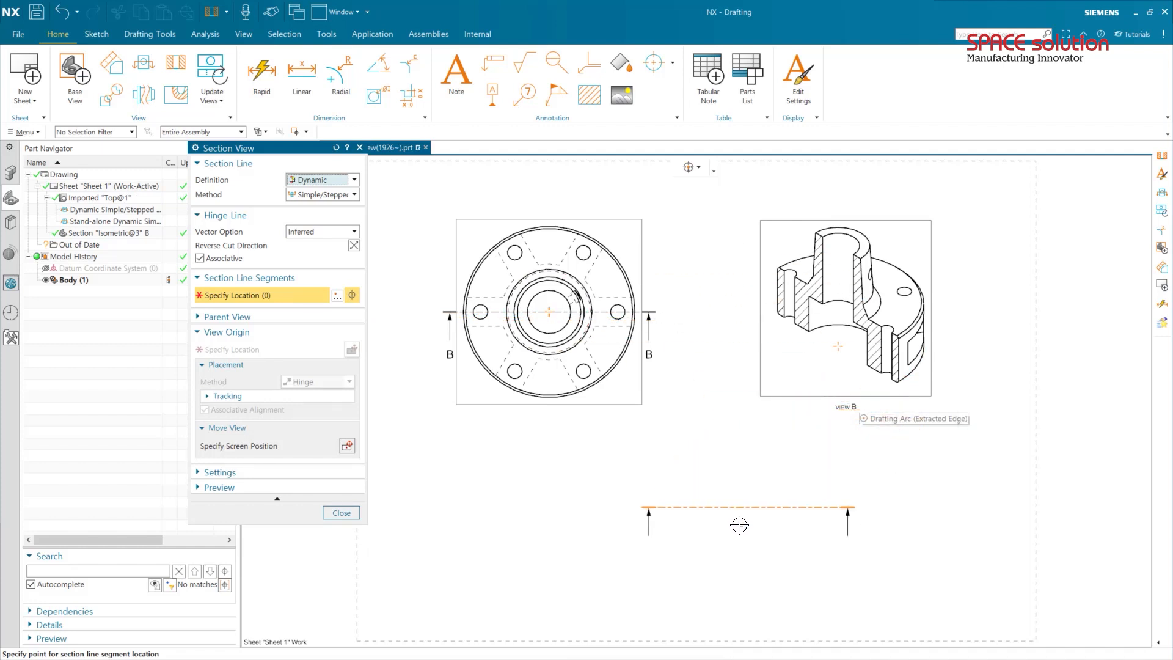
{"action": "key", "text": "Escape"}
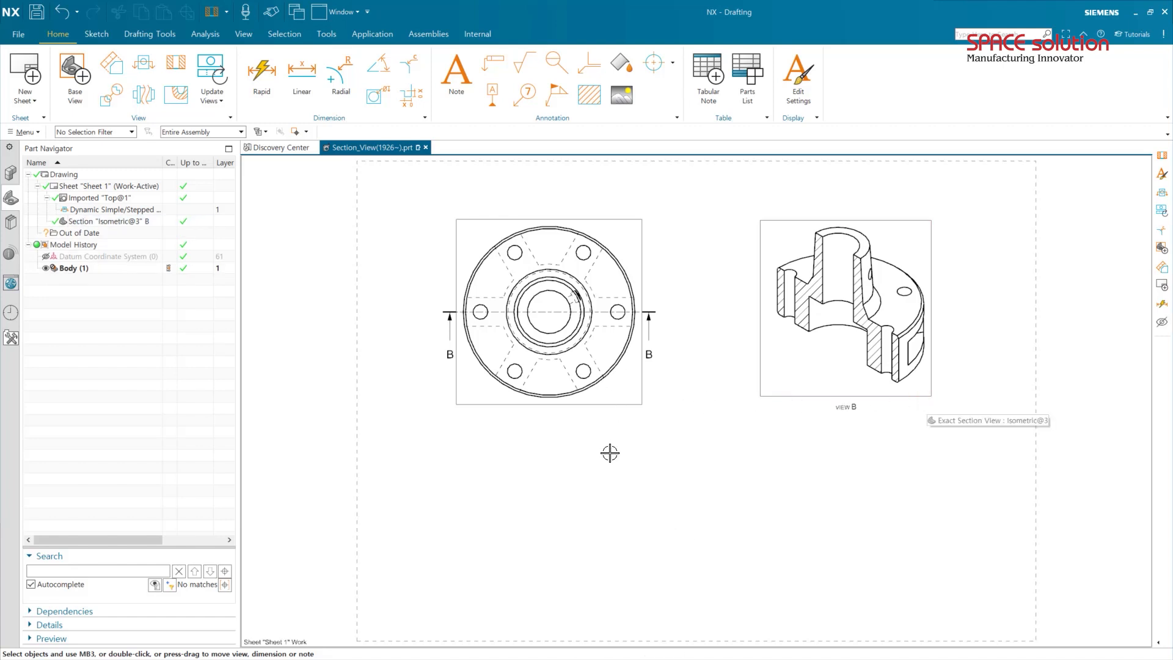
{"action": "key", "text": "ctrl+z"}
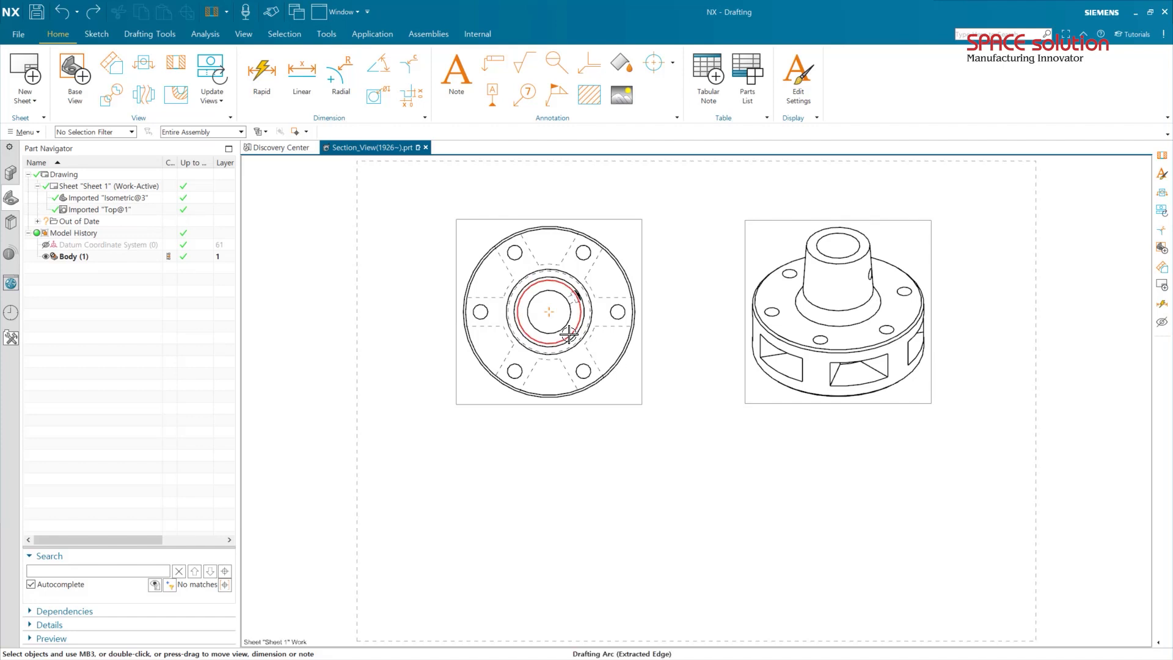
Create a section view through the top view's hub center with Inherit Orientation from the isometric view, placed below the top view.
{"action": "left_click", "coordinate": [177, 65]}
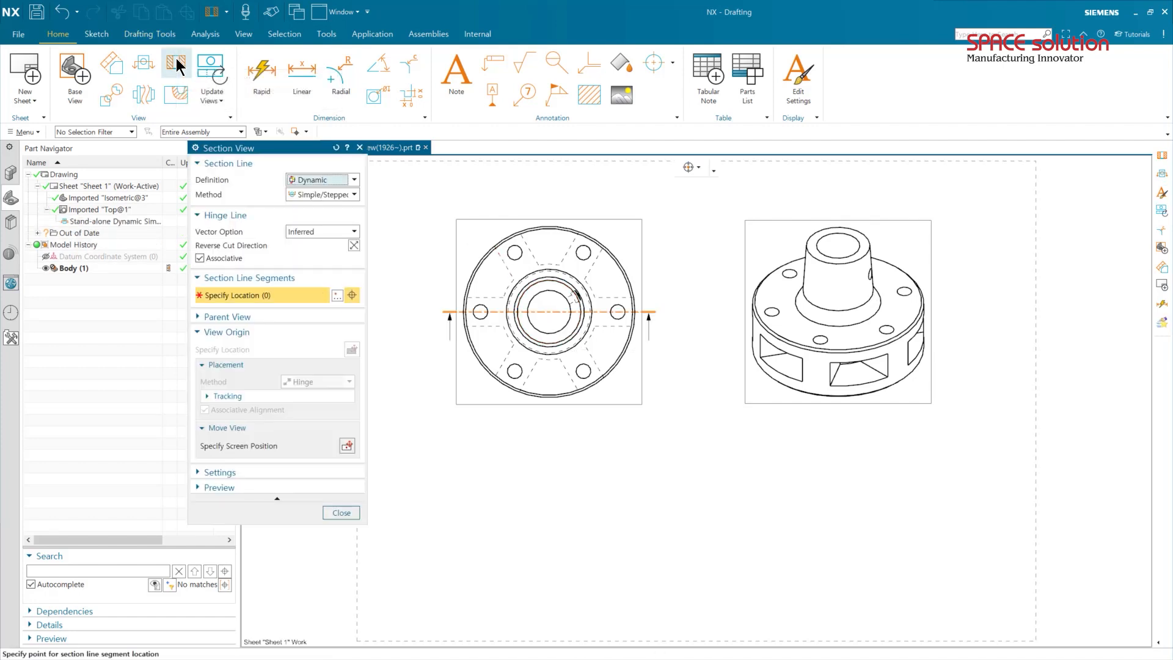
{"action": "left_click", "coordinate": [550, 311]}
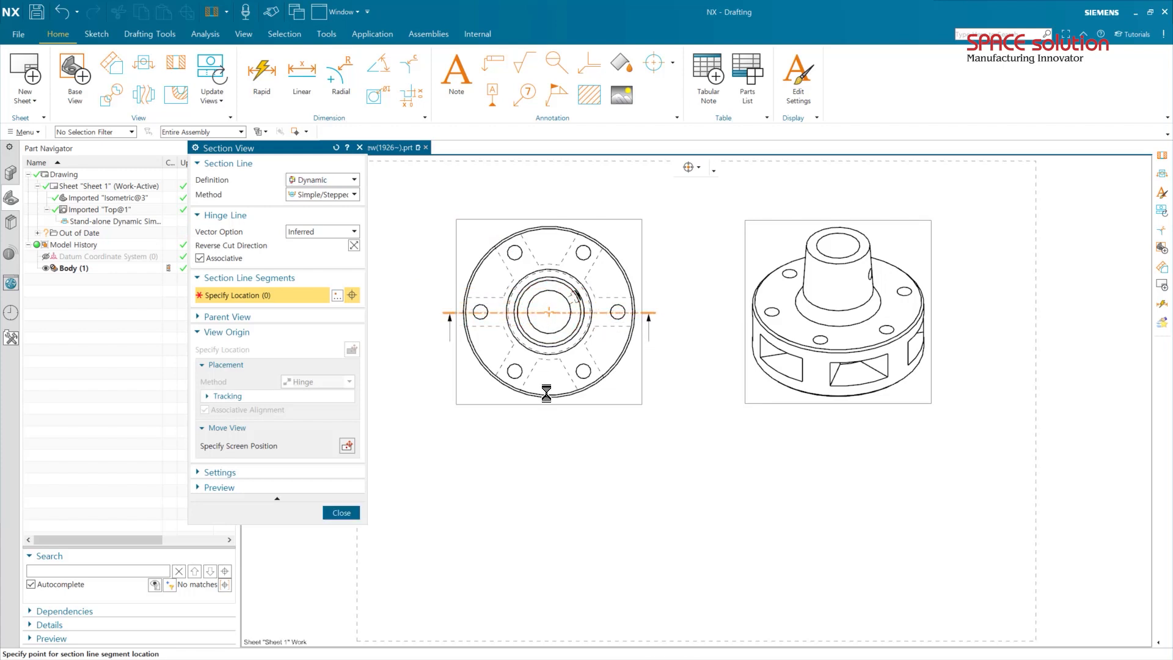
{"action": "left_click", "coordinate": [557, 533]}
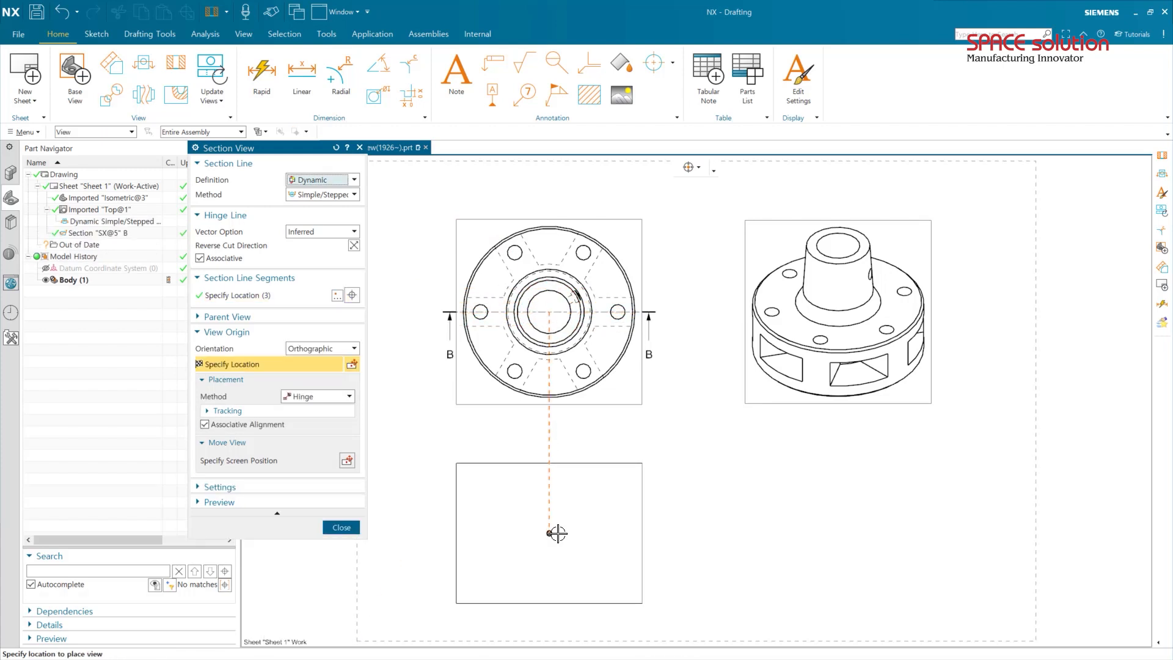
{"action": "right_click", "coordinate": [557, 534]}
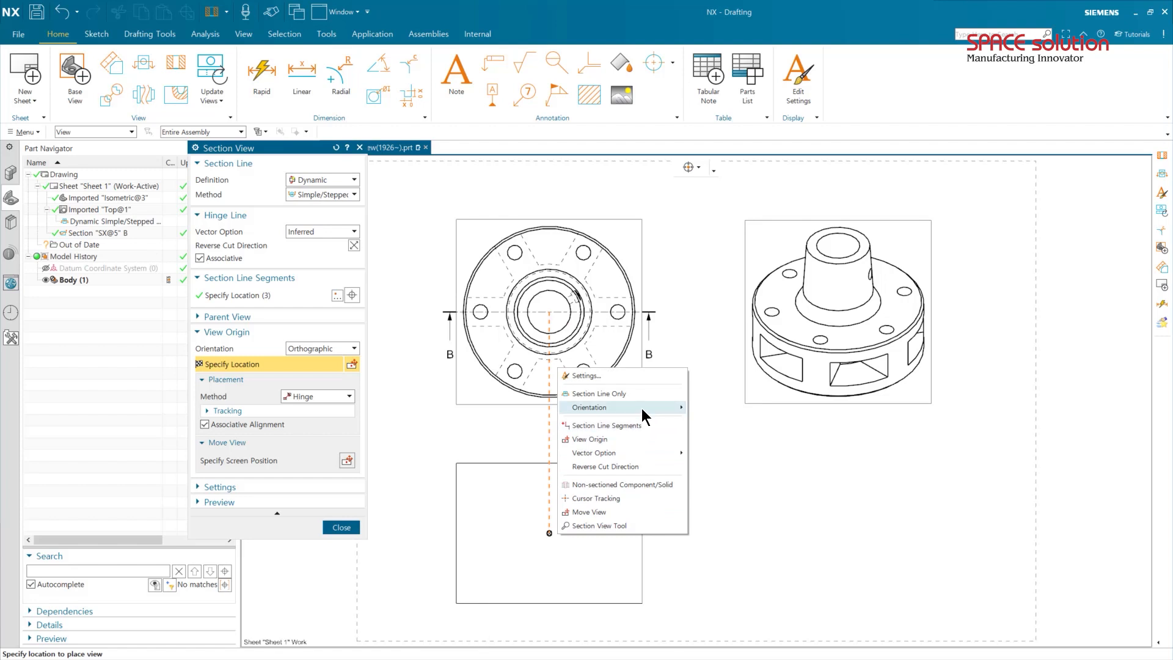
{"action": "mouse_move", "coordinate": [645, 417]}
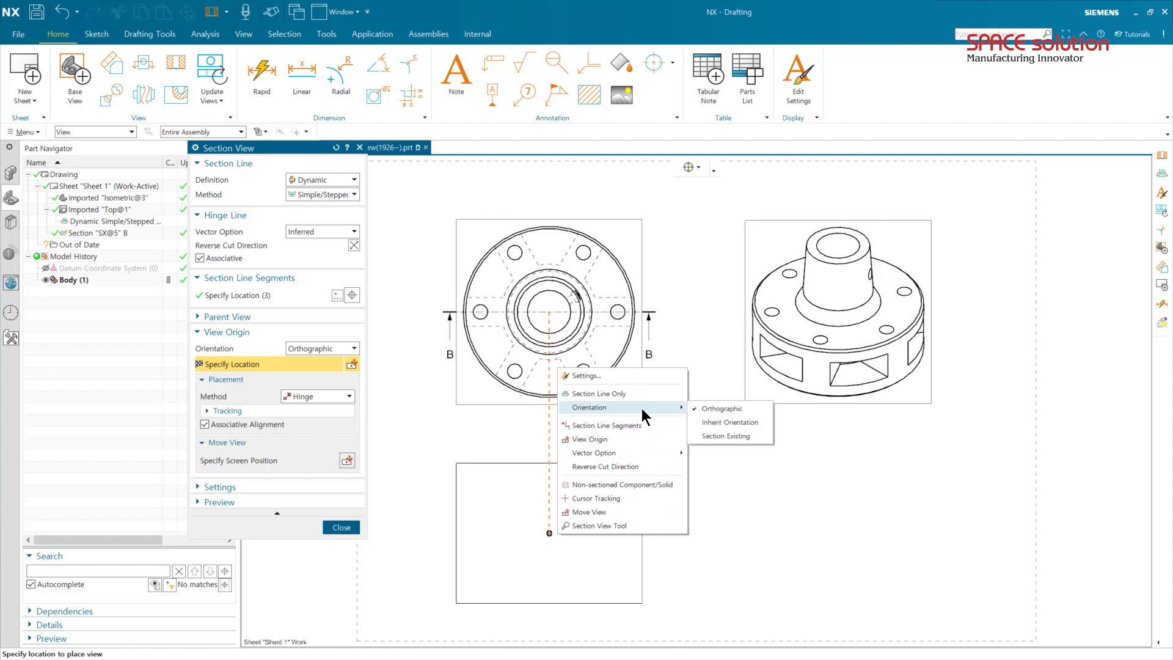
{"action": "left_click", "coordinate": [749, 424]}
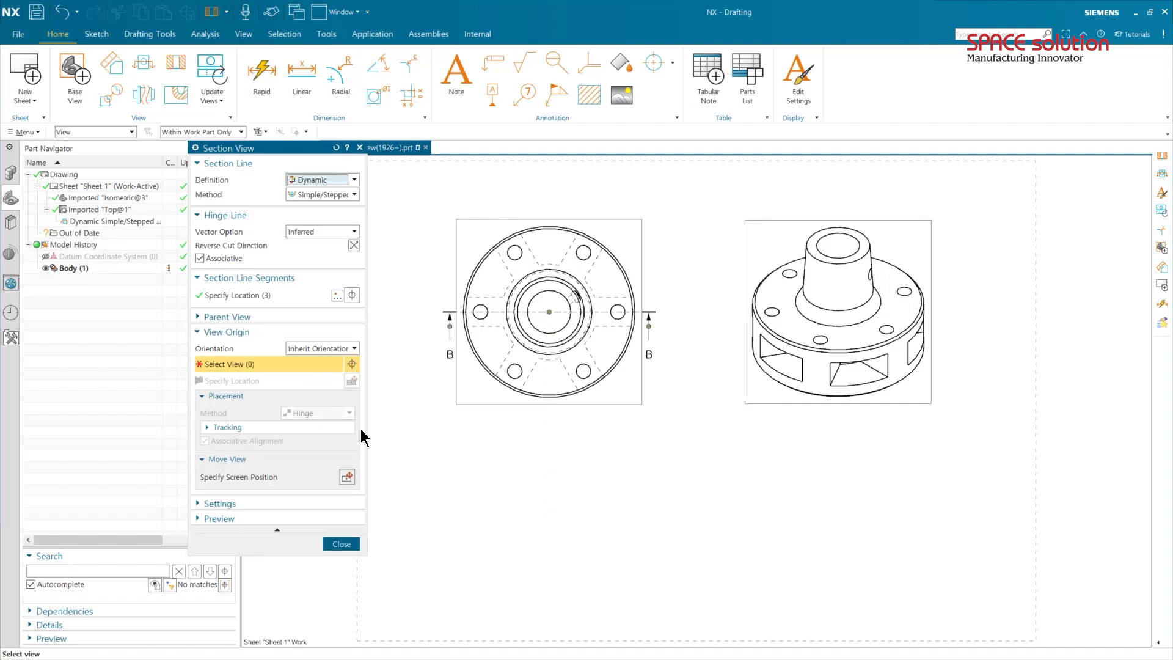
{"action": "left_click", "coordinate": [771, 404]}
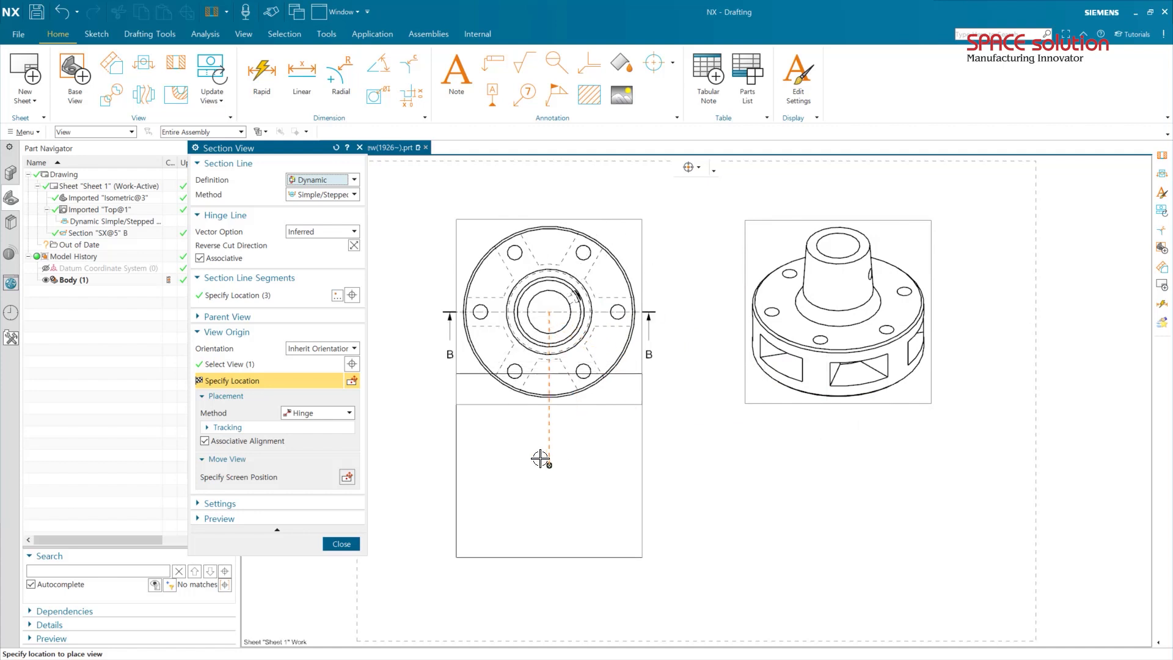
{"action": "left_click", "coordinate": [526, 505]}
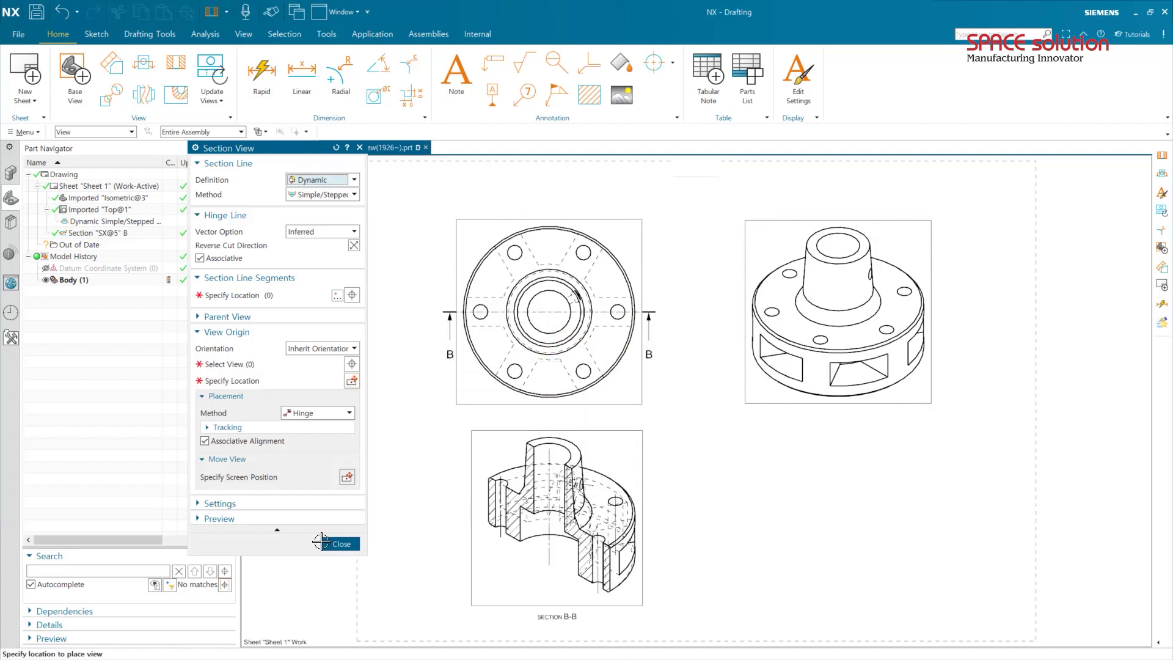
{"action": "left_click", "coordinate": [341, 513]}
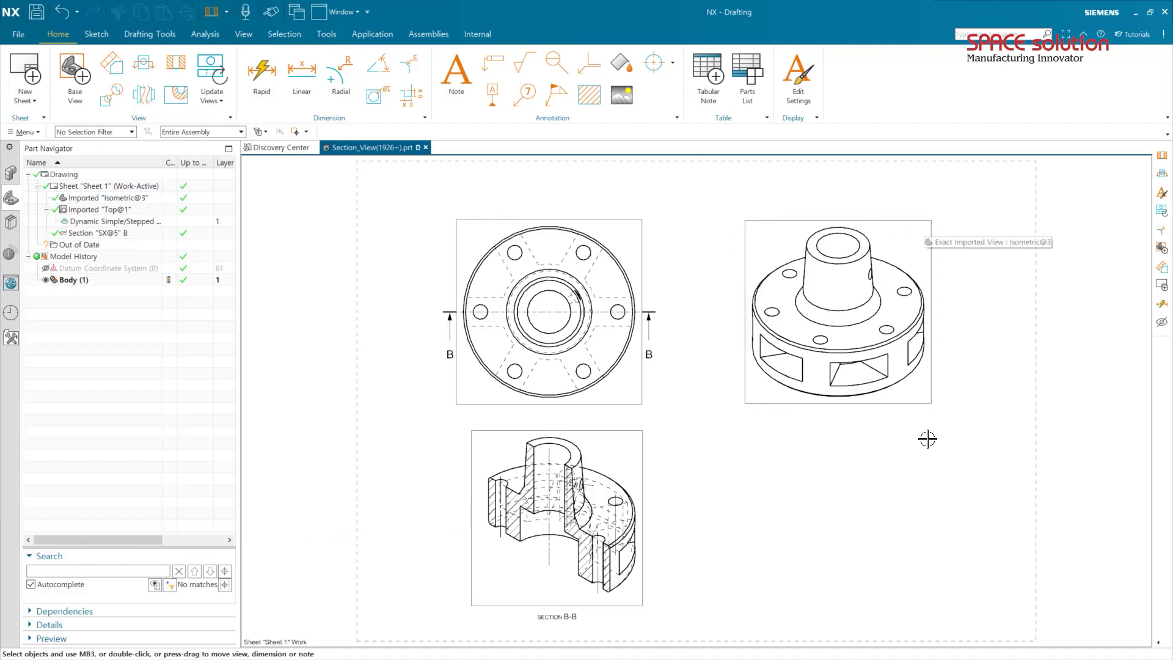
Set the hidden line font of the isometric-oriented section view B-B to Invisible.
{"action": "right_click", "coordinate": [593, 429]}
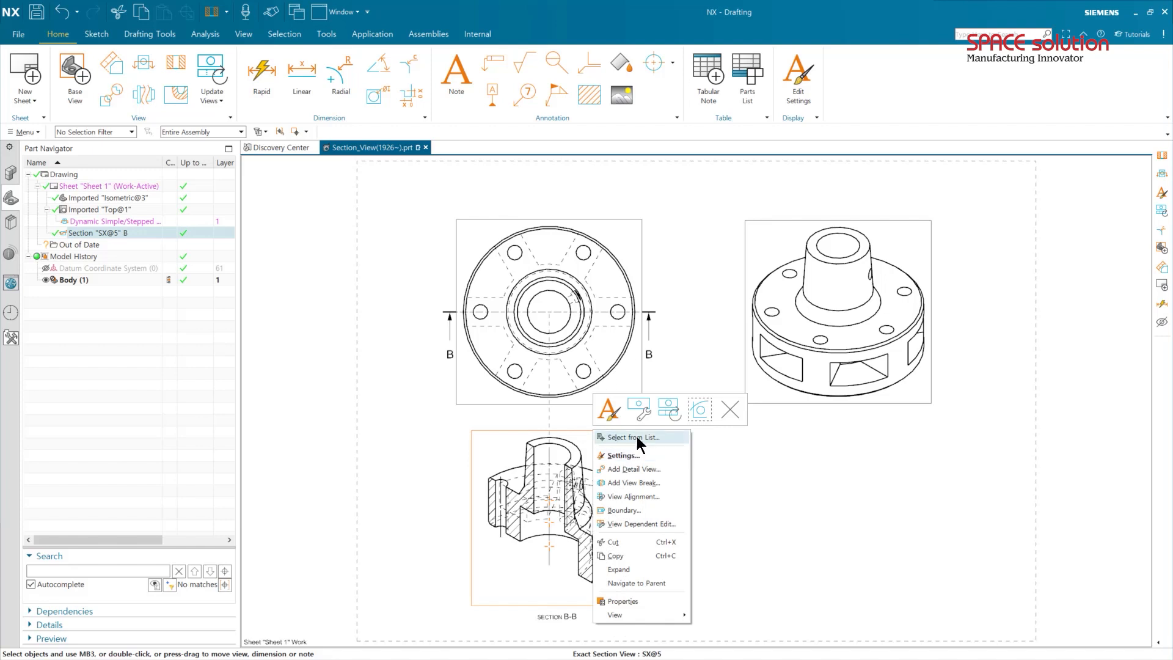
{"action": "left_click", "coordinate": [630, 456]}
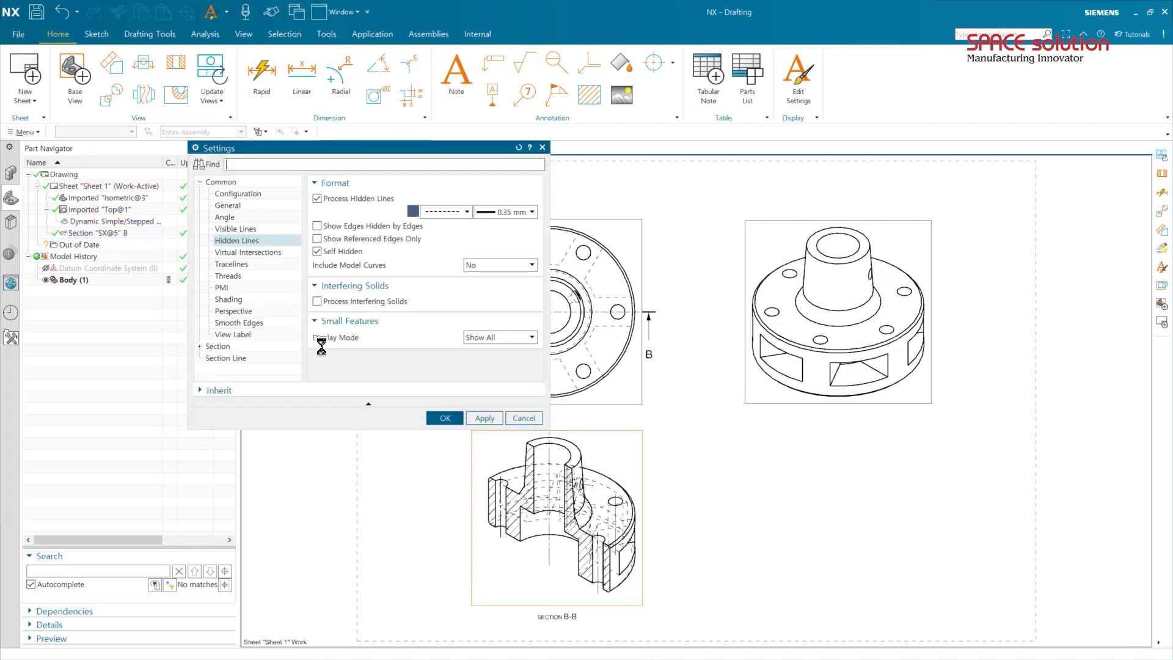
{"action": "left_click", "coordinate": [452, 215]}
{"action": "left_click", "coordinate": [445, 226]}
{"action": "left_click", "coordinate": [444, 419]}
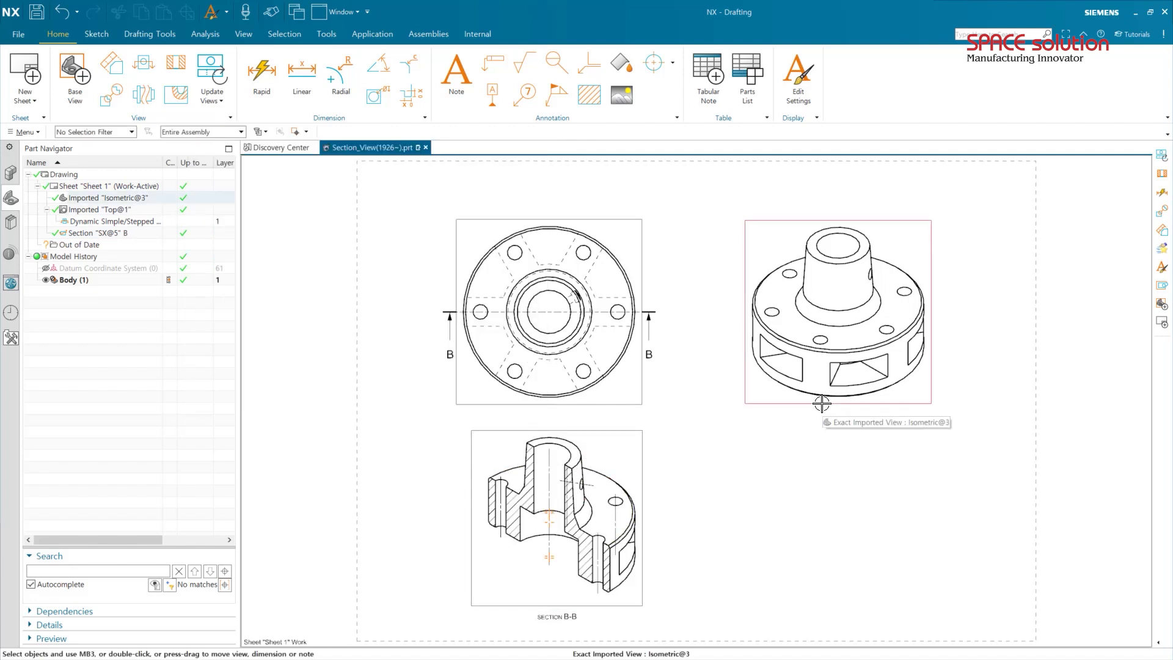
Delete the isometric-oriented section view B-B below the top view.
{"action": "left_click", "coordinate": [649, 596]}
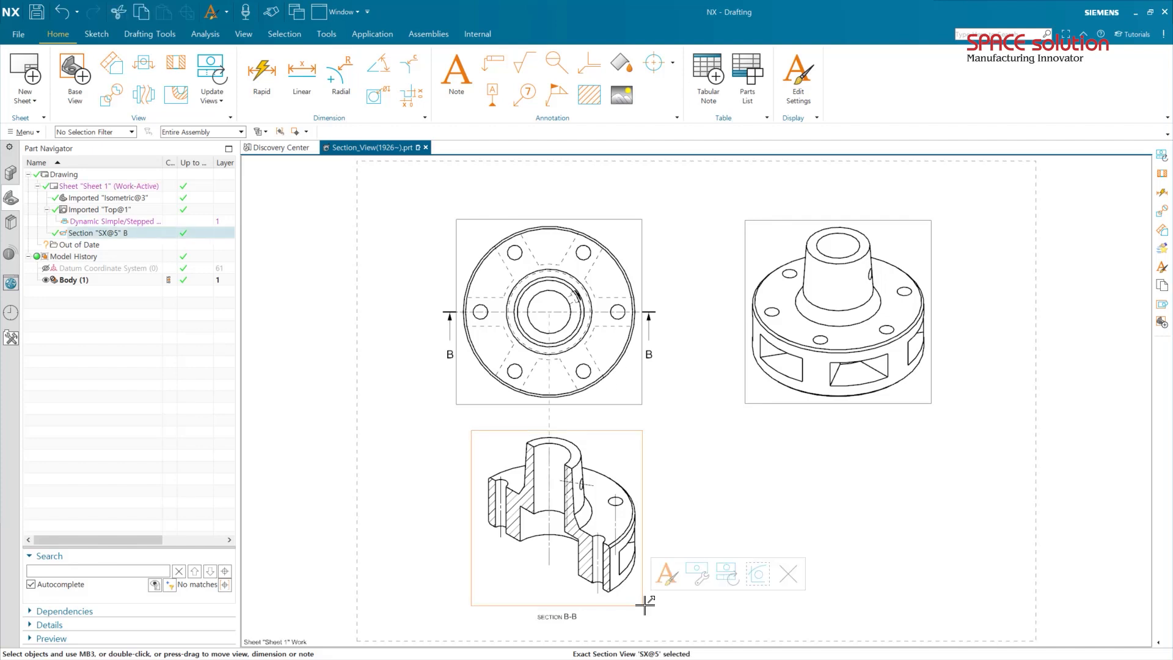
{"action": "key", "text": "Delete"}
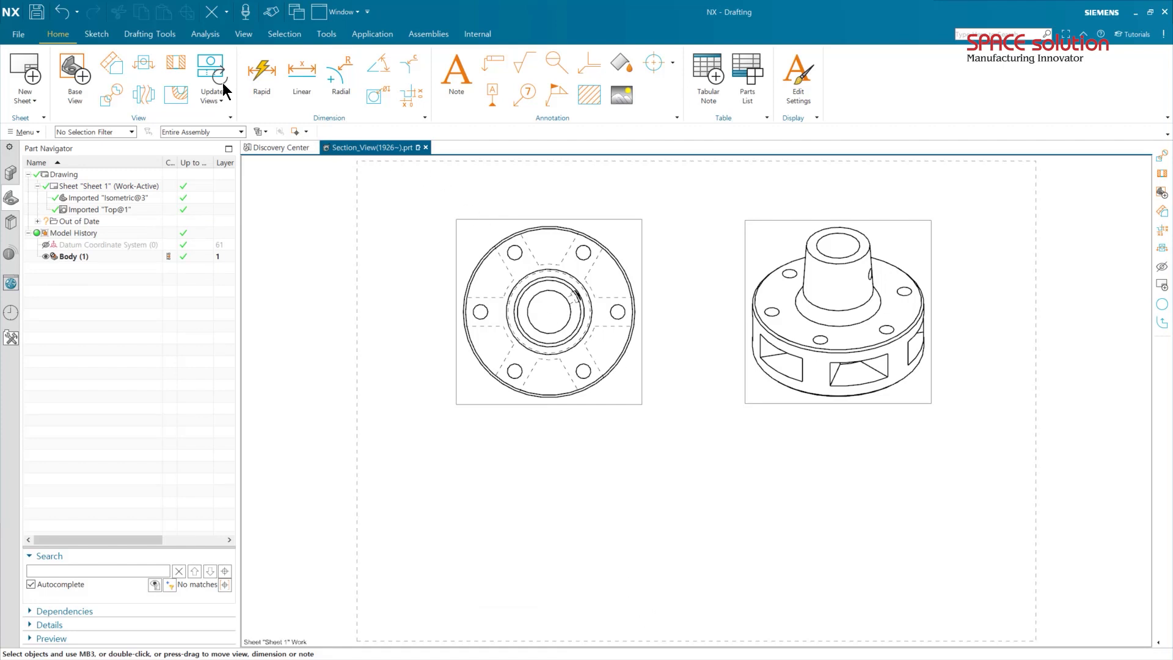
Create an orthographic simple/stepped section view through the top view's hub center and place it directly below the top view.
{"action": "left_click", "coordinate": [177, 63]}
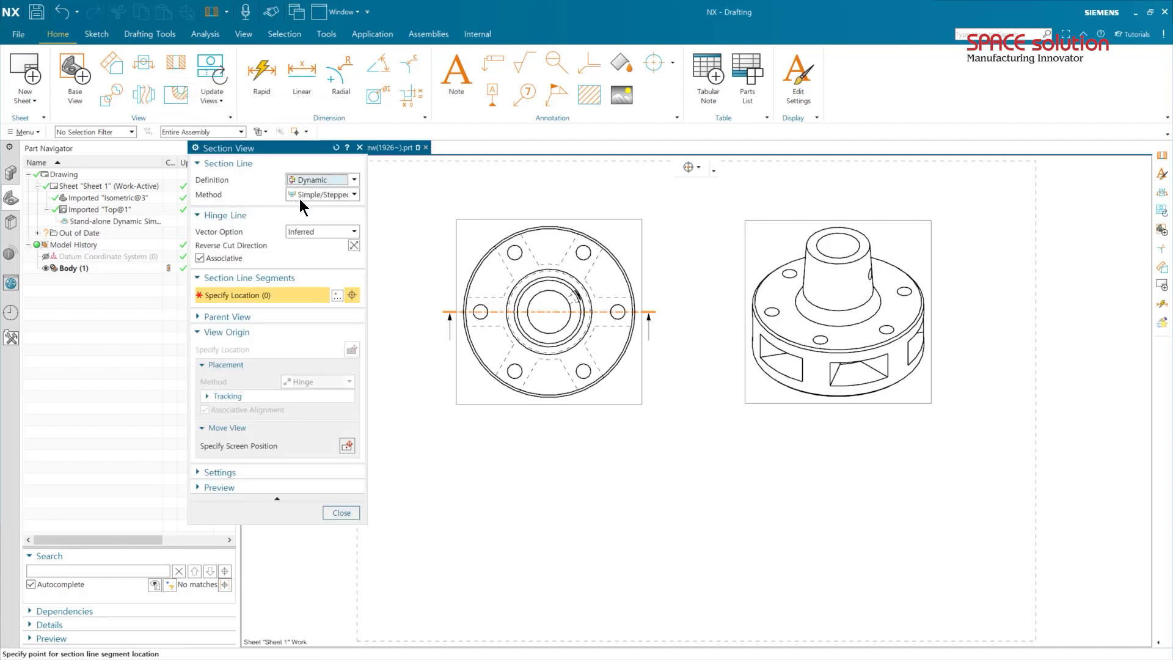
{"action": "left_click", "coordinate": [550, 315]}
{"action": "left_click", "coordinate": [556, 535]}
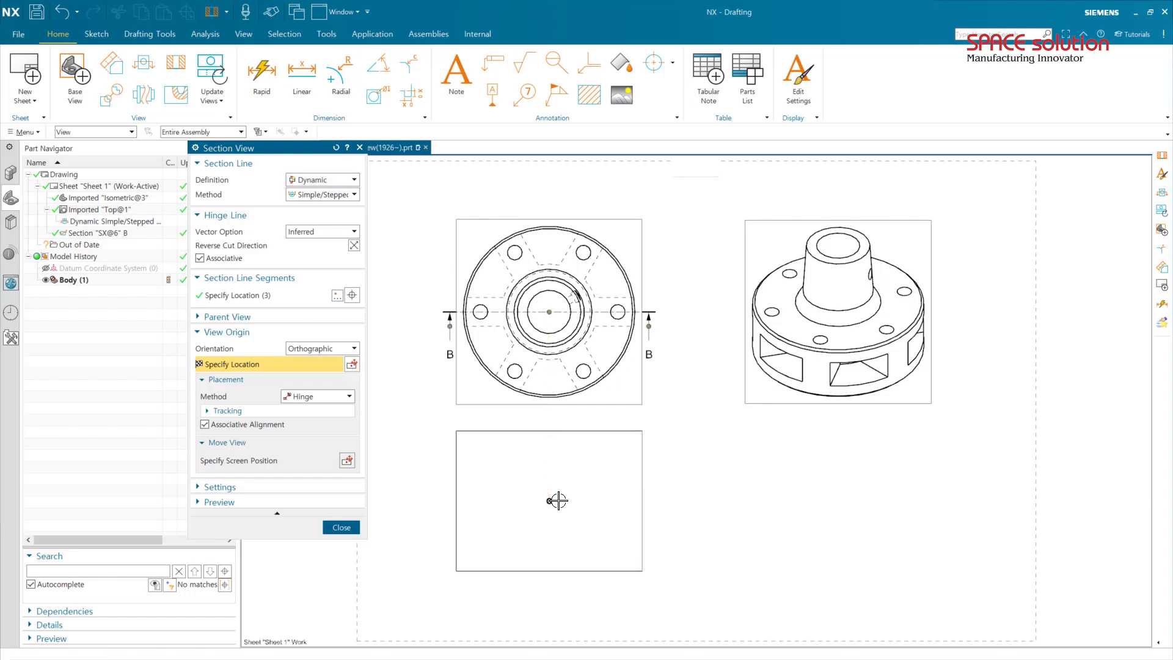
{"action": "left_click", "coordinate": [553, 498]}
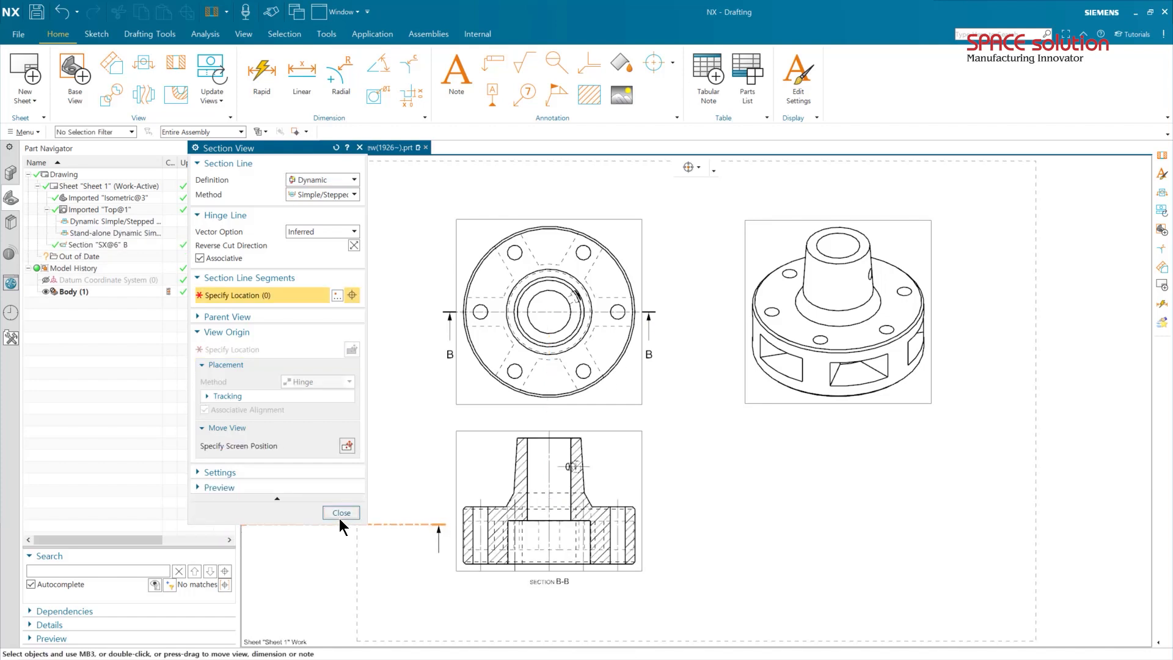
{"action": "left_click", "coordinate": [341, 513]}
Set section view B-B's hidden line font to Invisible and apply its settings with Process Hidden Lines turned off.
{"action": "right_click", "coordinate": [459, 455]}
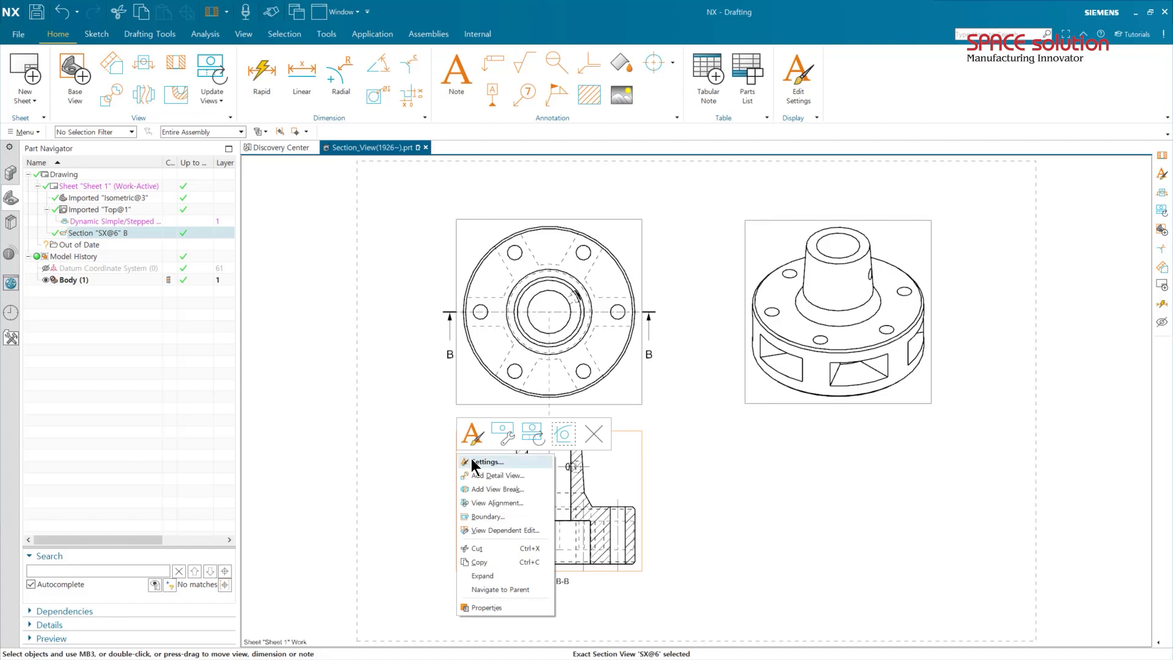
{"action": "left_click", "coordinate": [482, 462]}
{"action": "left_click", "coordinate": [435, 212]}
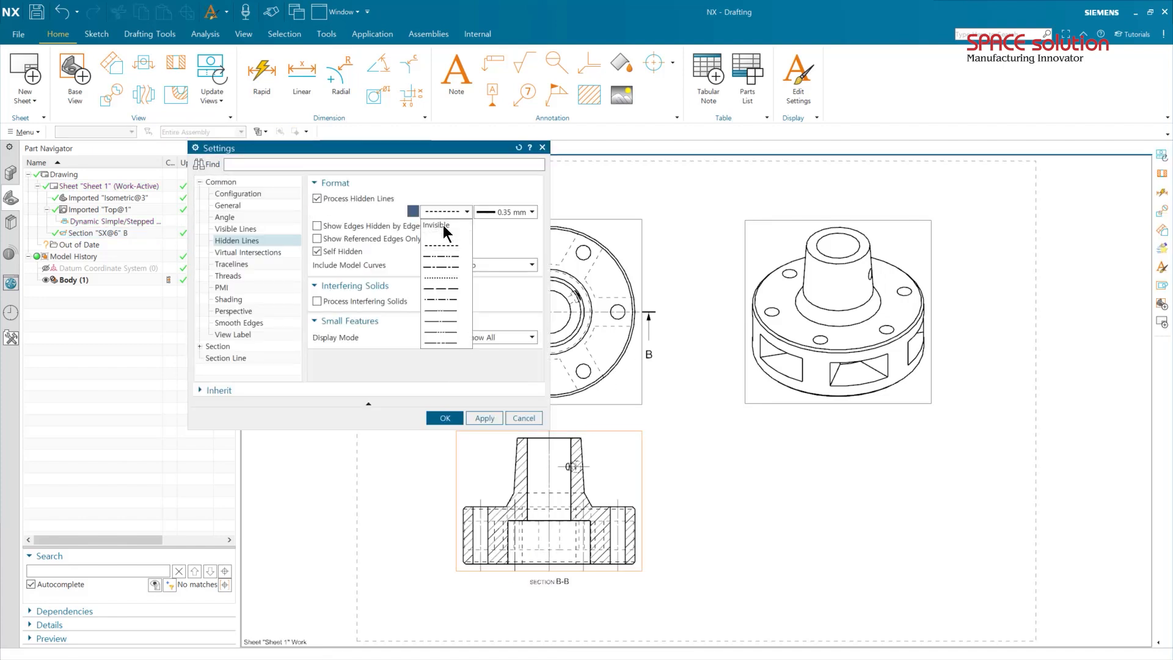
{"action": "left_click", "coordinate": [445, 228]}
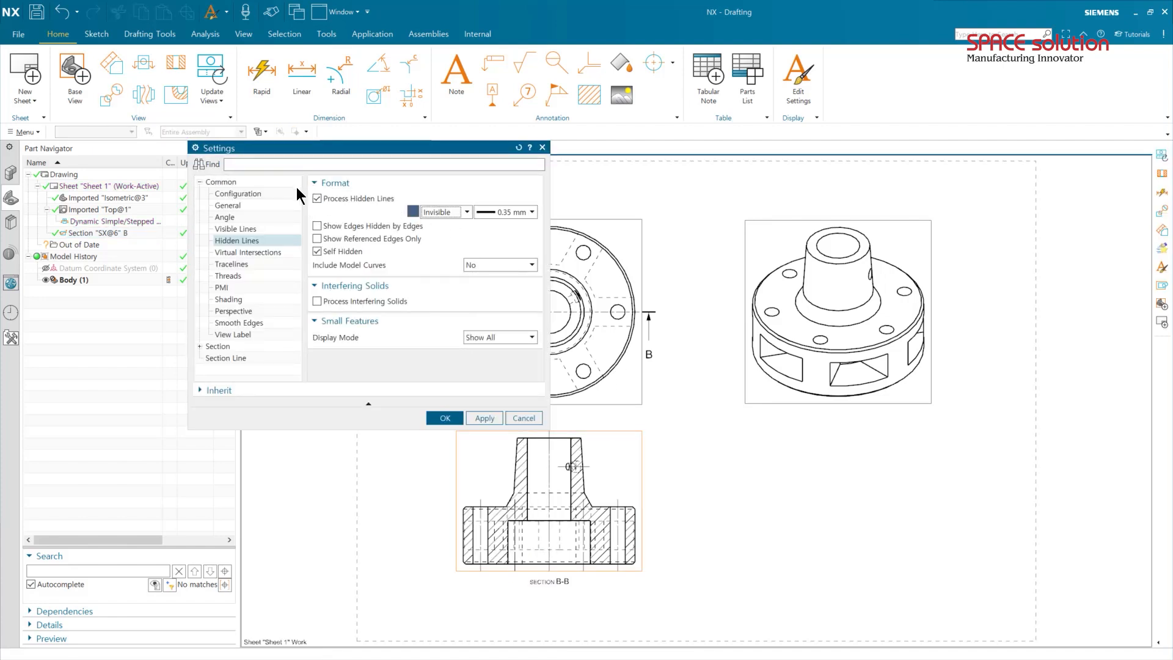
{"action": "left_click", "coordinate": [317, 198]}
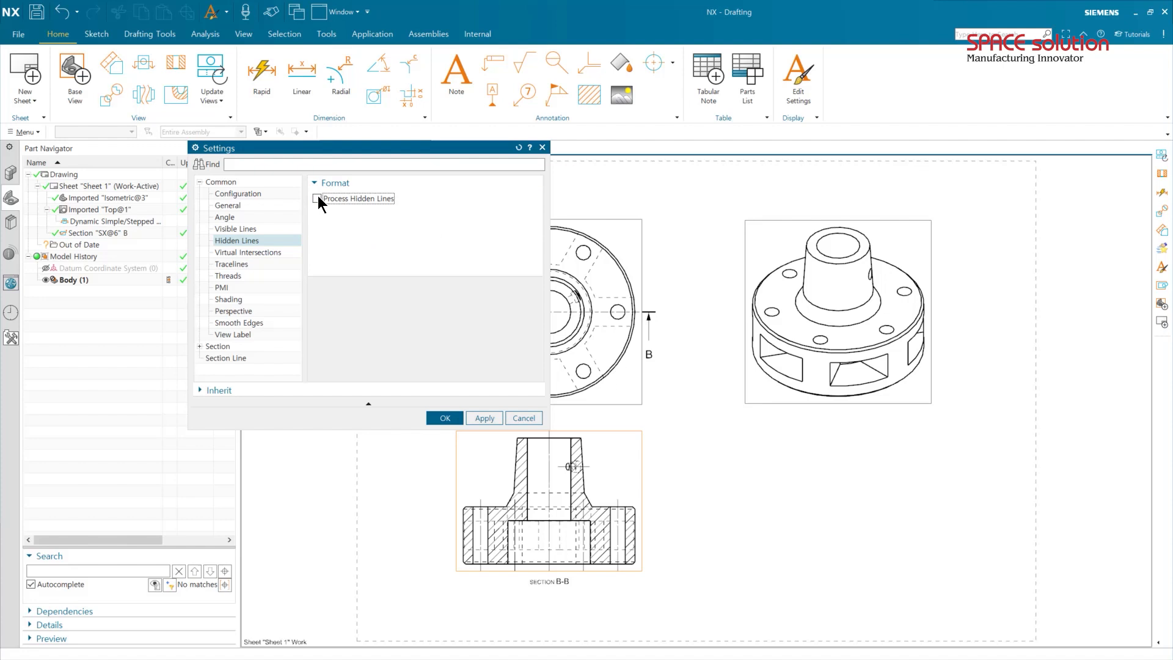
{"action": "left_click", "coordinate": [483, 419]}
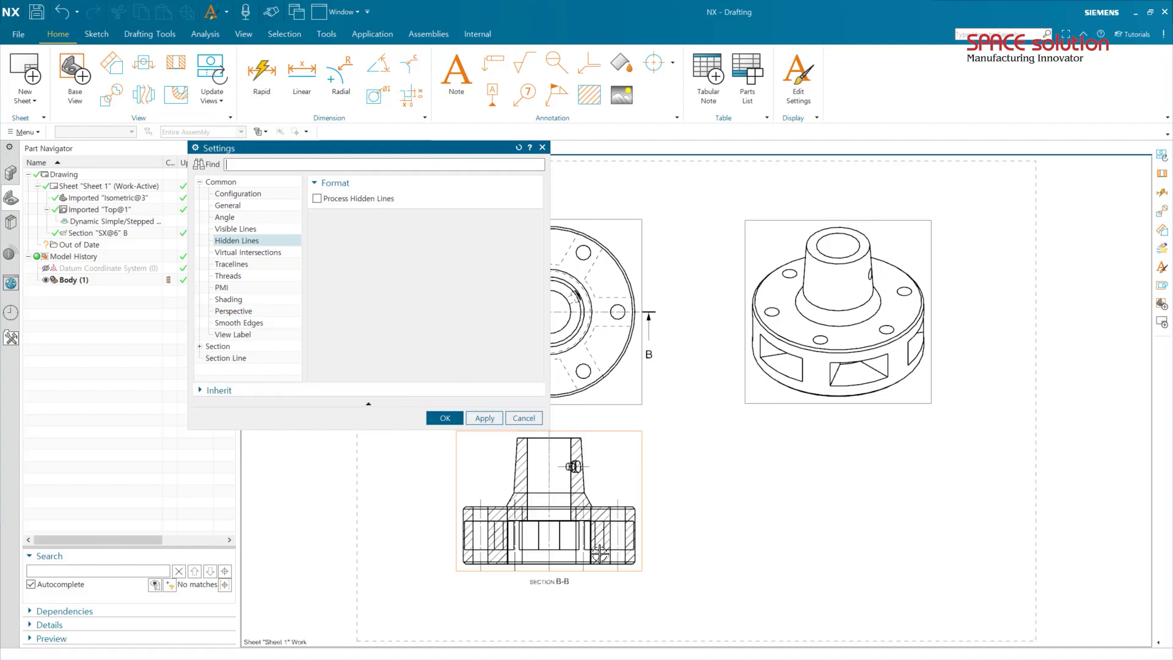
Turn Process Hidden Lines back on for section view B-B, using the Invisible line font.
{"action": "left_click", "coordinate": [383, 202]}
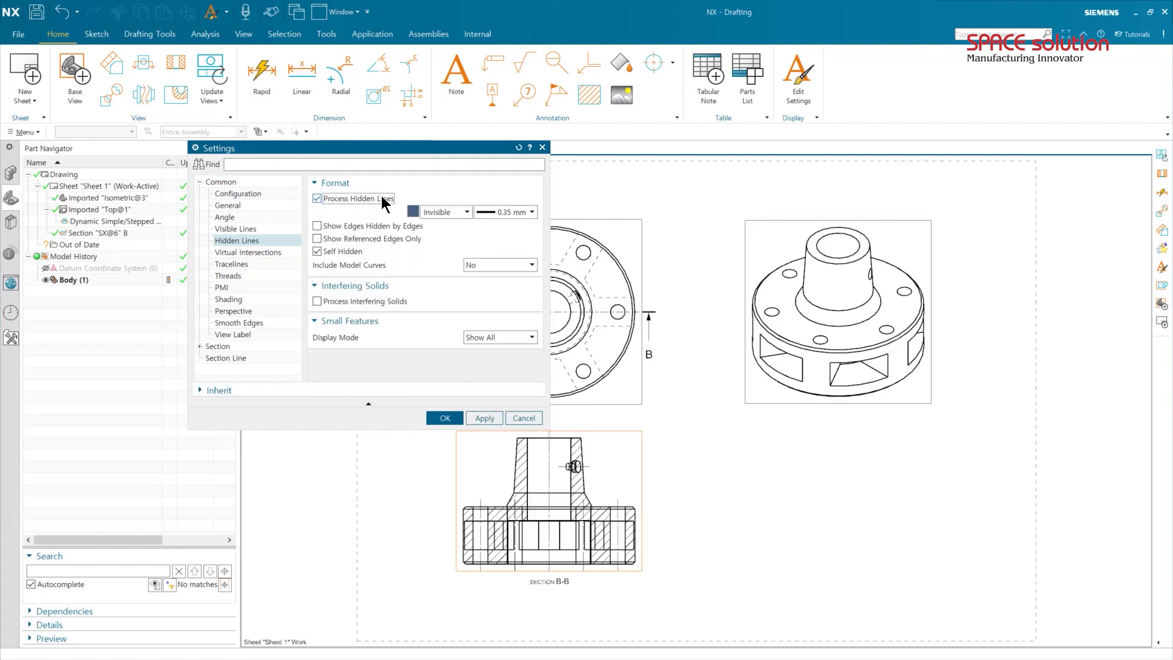
{"action": "left_click", "coordinate": [462, 215]}
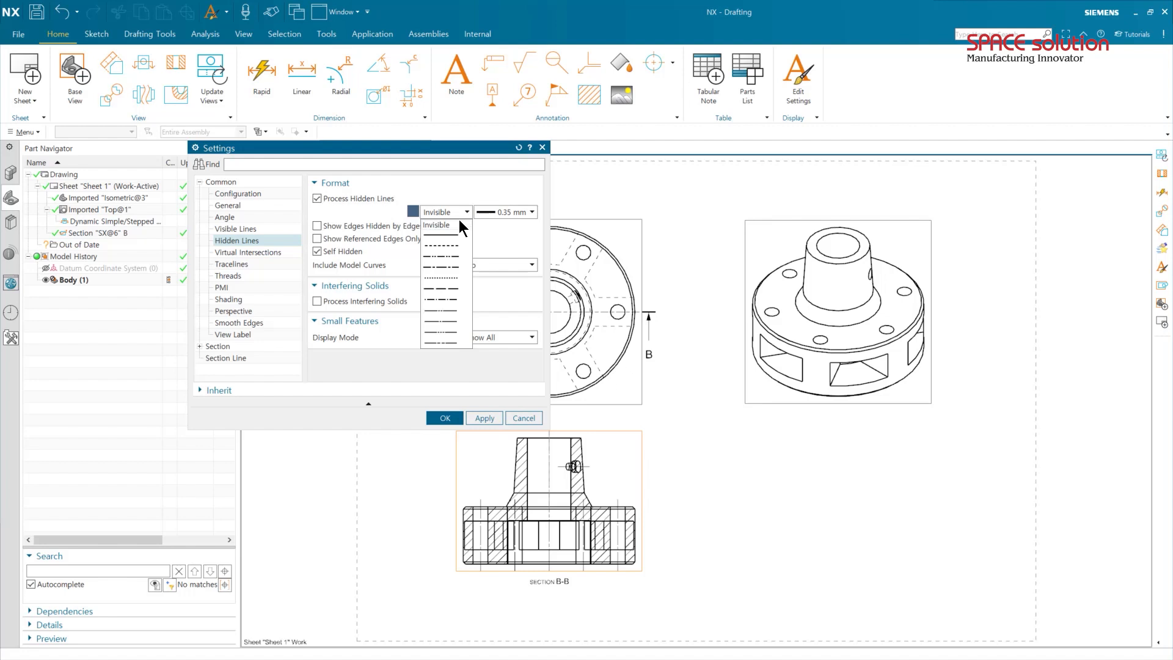
{"action": "left_click", "coordinate": [460, 219]}
{"action": "left_click", "coordinate": [472, 417]}
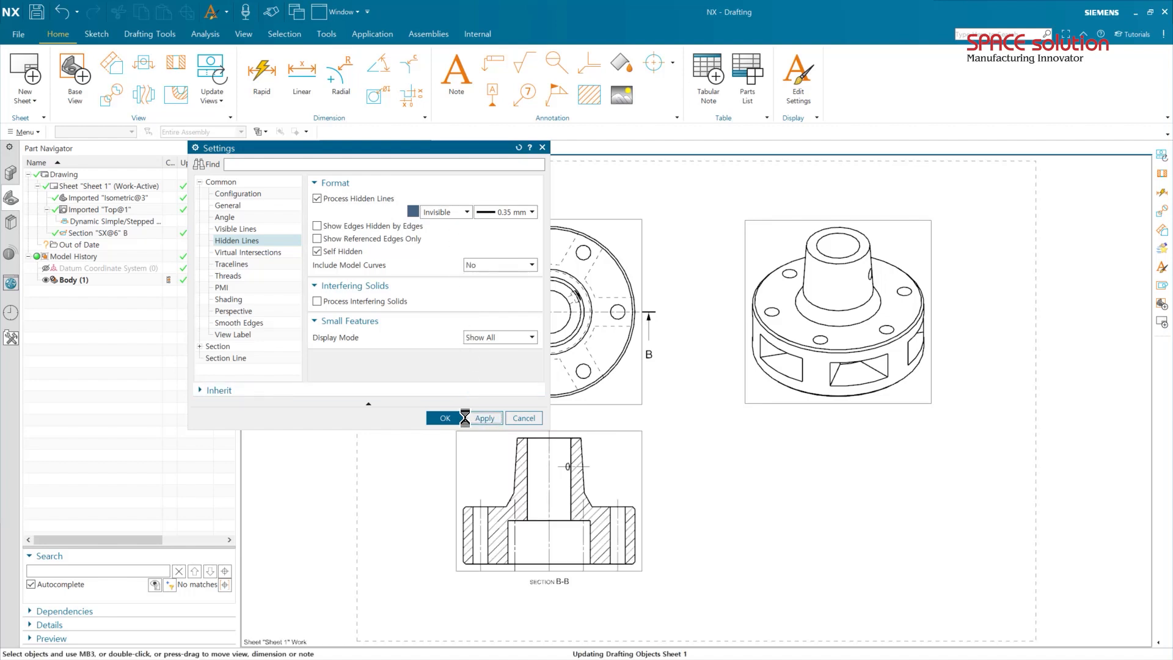
{"action": "left_click", "coordinate": [442, 418]}
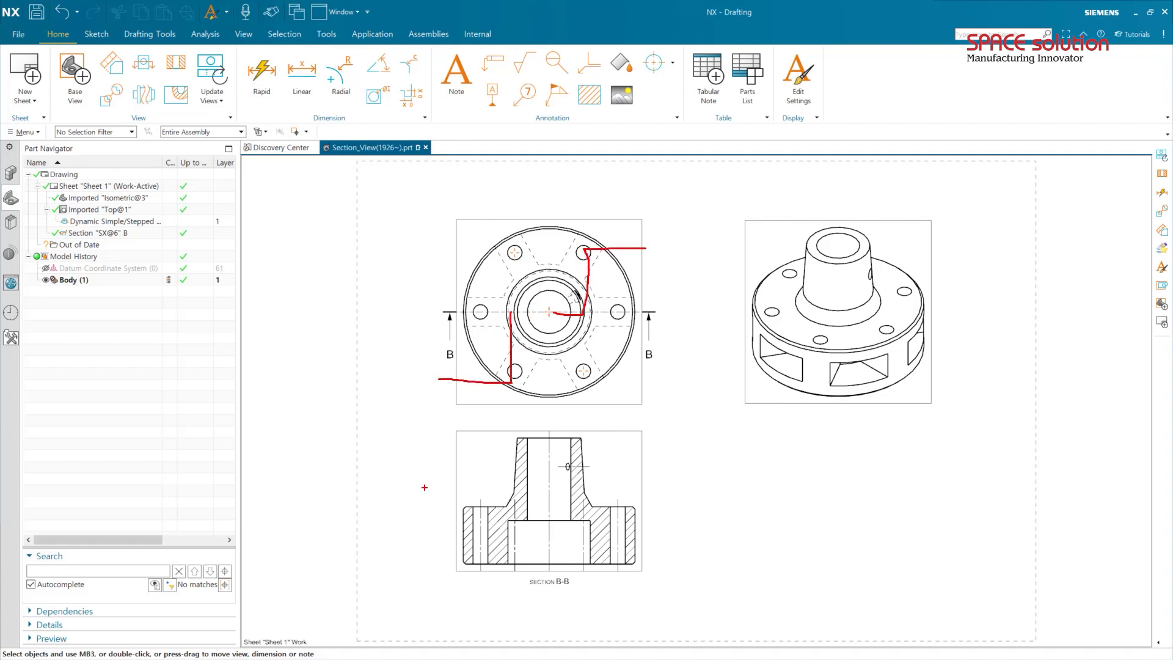
Edit section line B-B on the top view, adding stepped segments through the upper-right and lower-left bolt hole centers.
{"action": "double_click", "coordinate": [653, 312]}
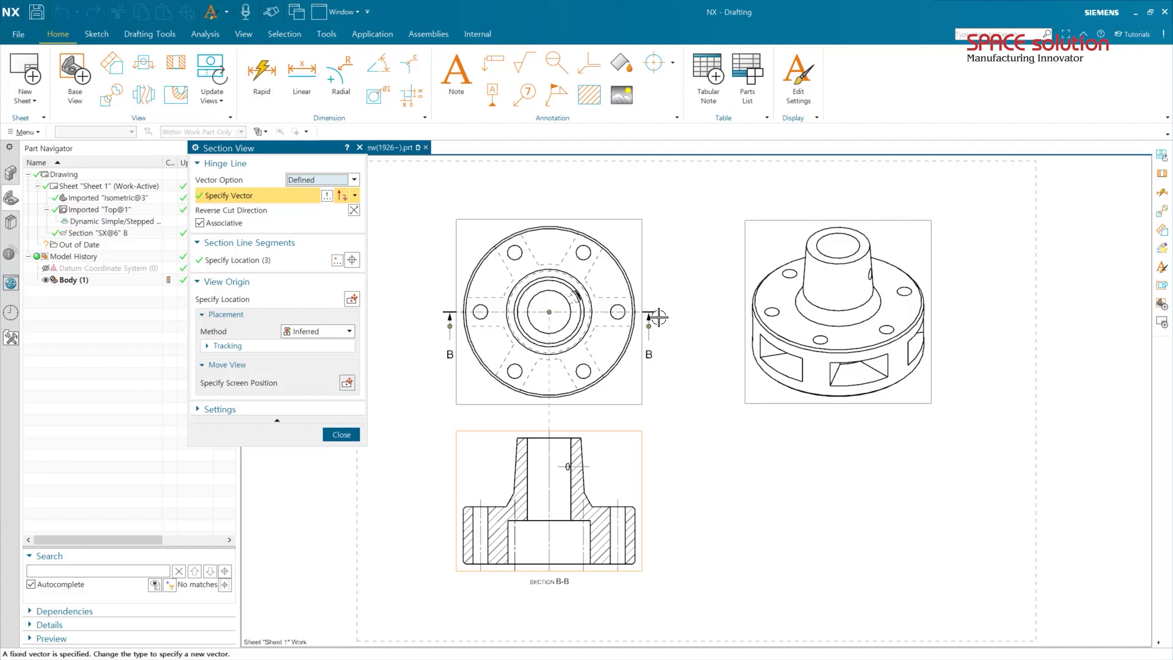
{"action": "left_click", "coordinate": [244, 261]}
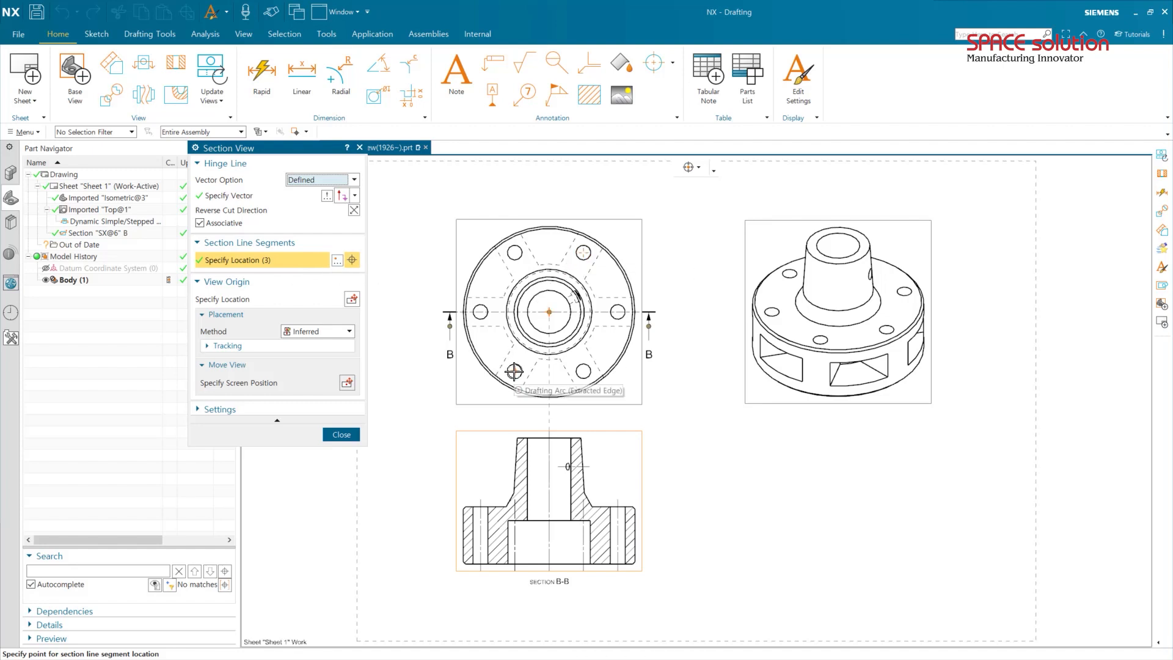
{"action": "left_click", "coordinate": [583, 253]}
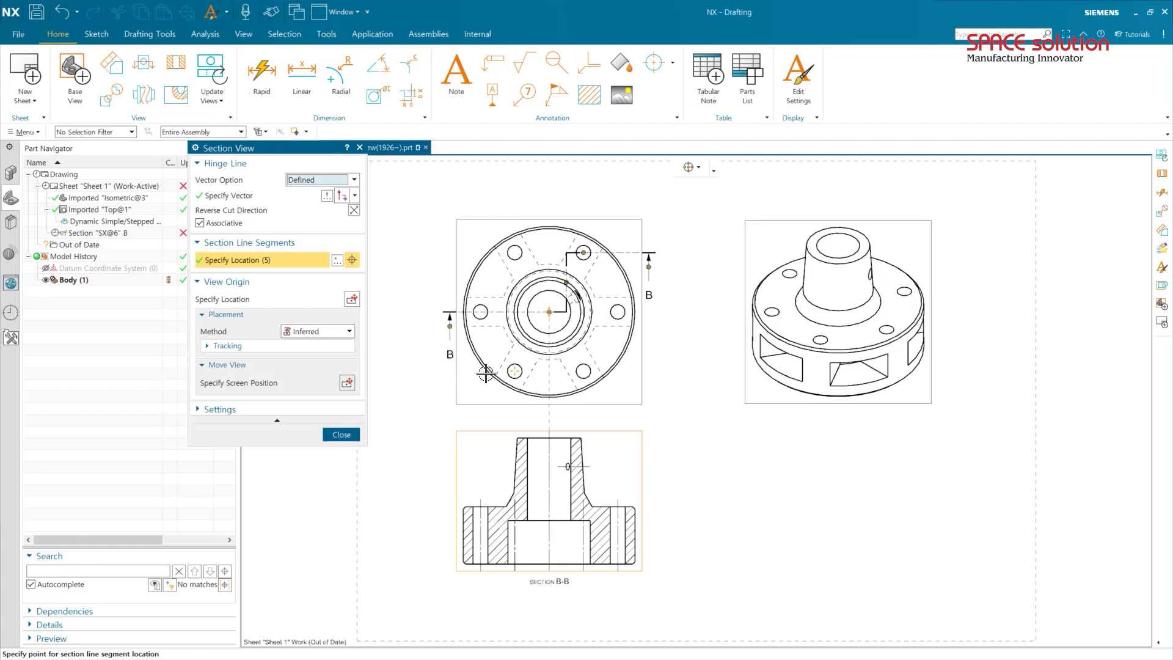
{"action": "left_click", "coordinate": [515, 371]}
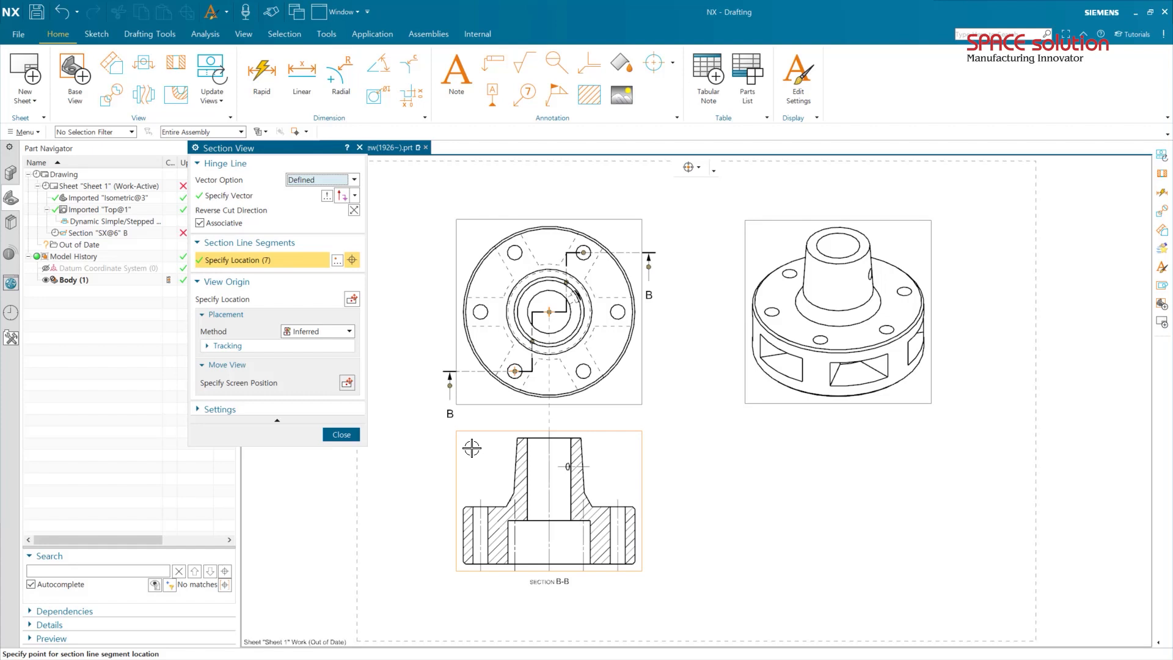
Shift the two vertical jogs of stepped section line B-B slightly sideways and finish editing the section view.
{"action": "left_click", "coordinate": [565, 281]}
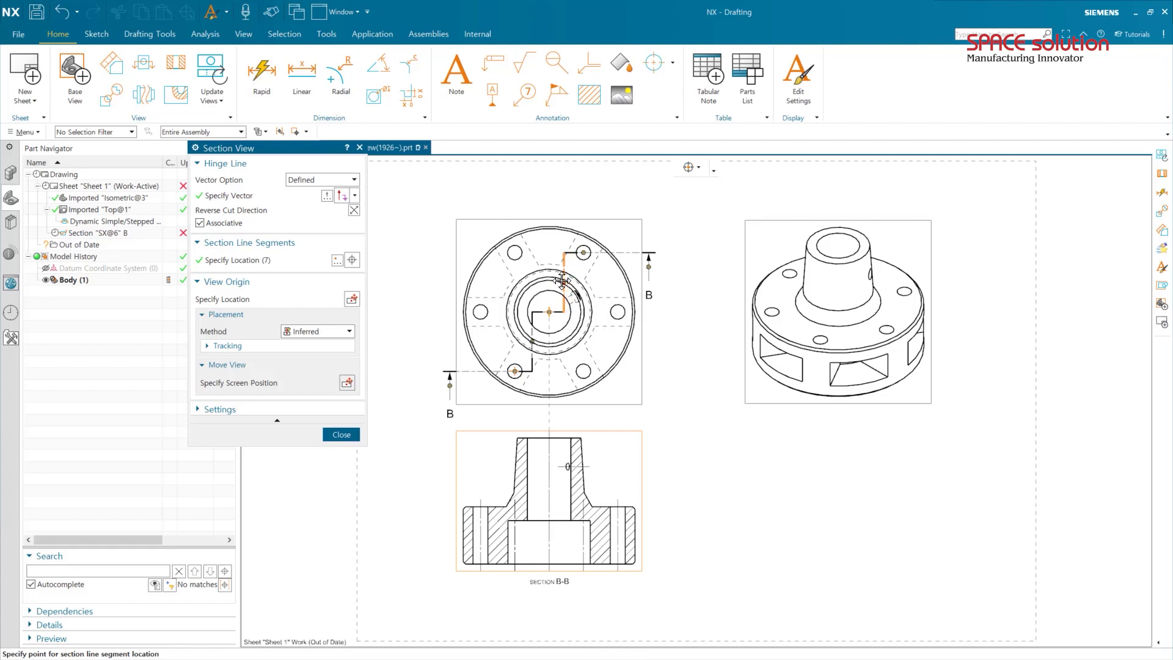
{"action": "left_click", "coordinate": [566, 281]}
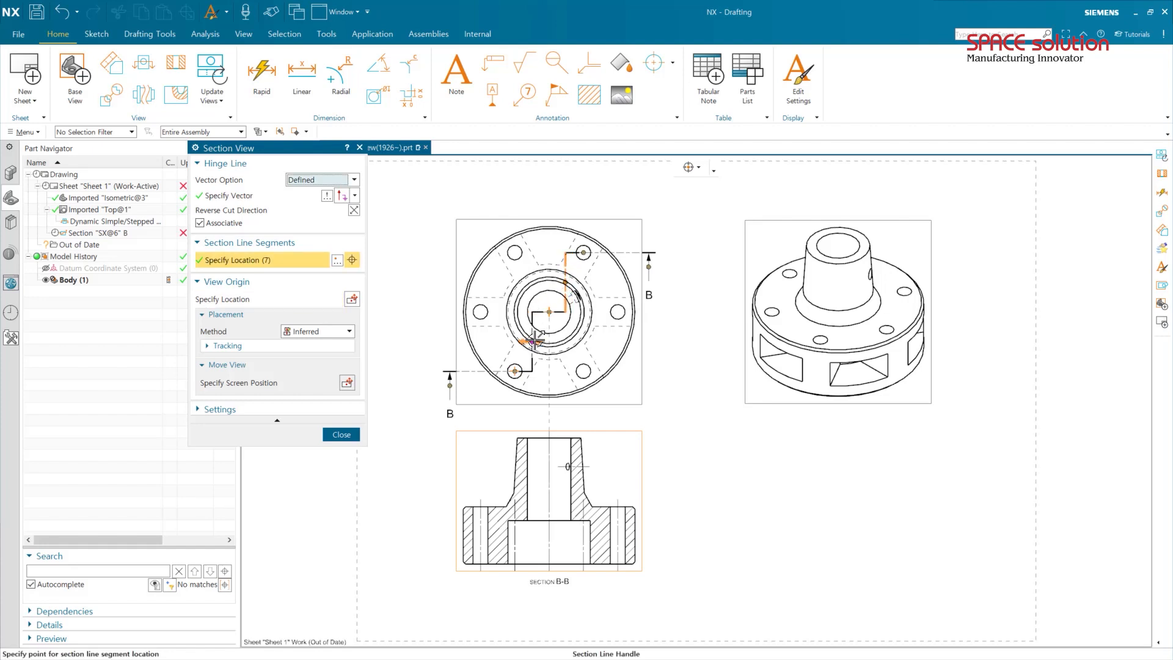
{"action": "left_click", "coordinate": [527, 340]}
{"action": "left_click", "coordinate": [530, 340]}
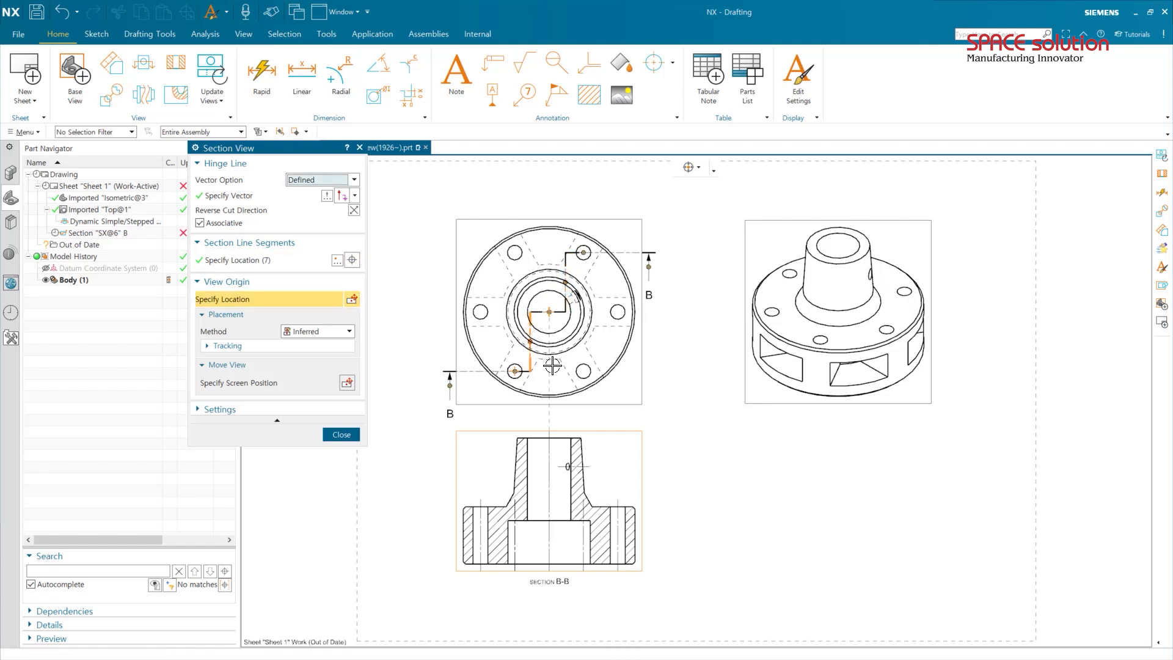
{"action": "left_click", "coordinate": [341, 435]}
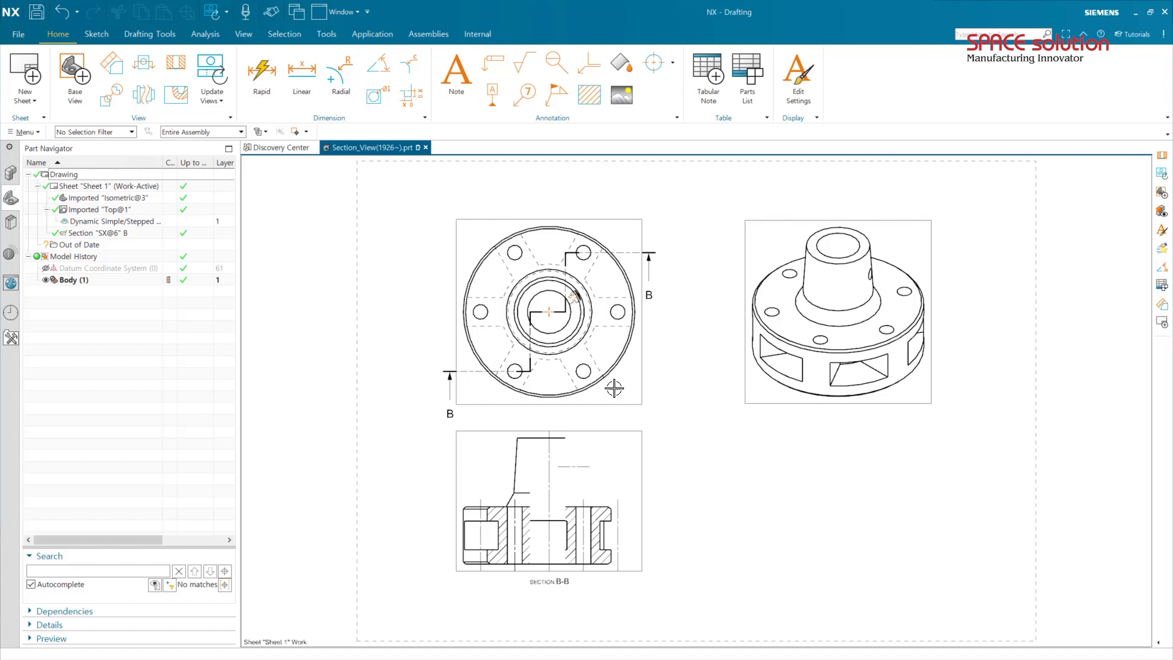
Delete the stepped section view B-B below the top view.
{"action": "left_click", "coordinate": [622, 435]}
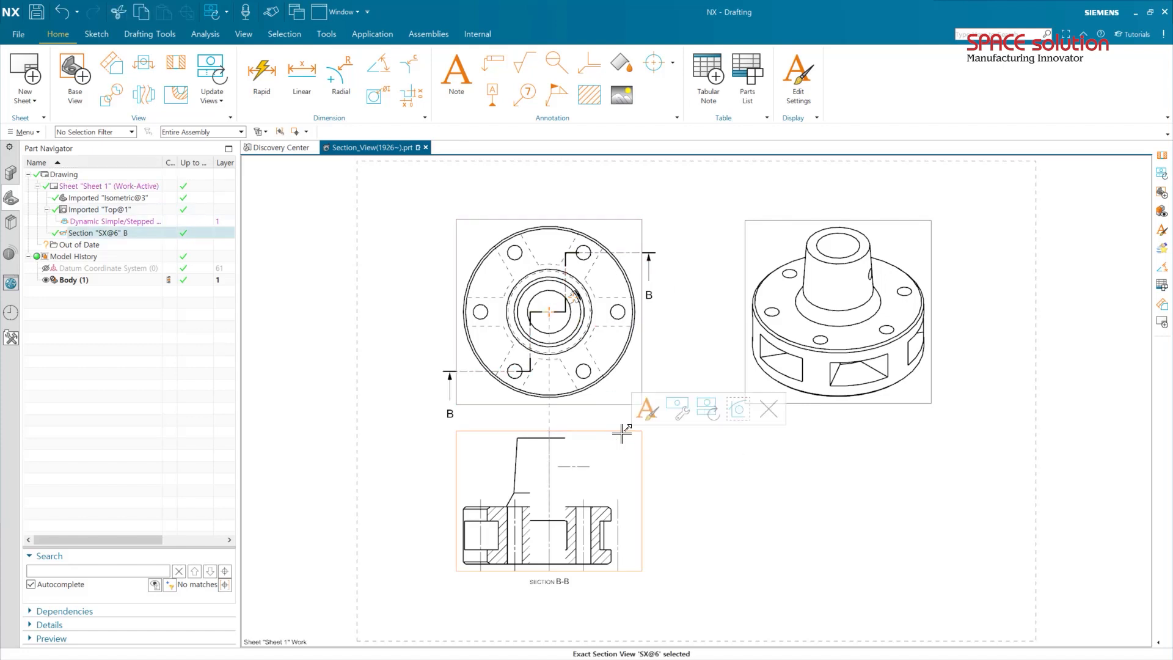
{"action": "key", "text": "Delete"}
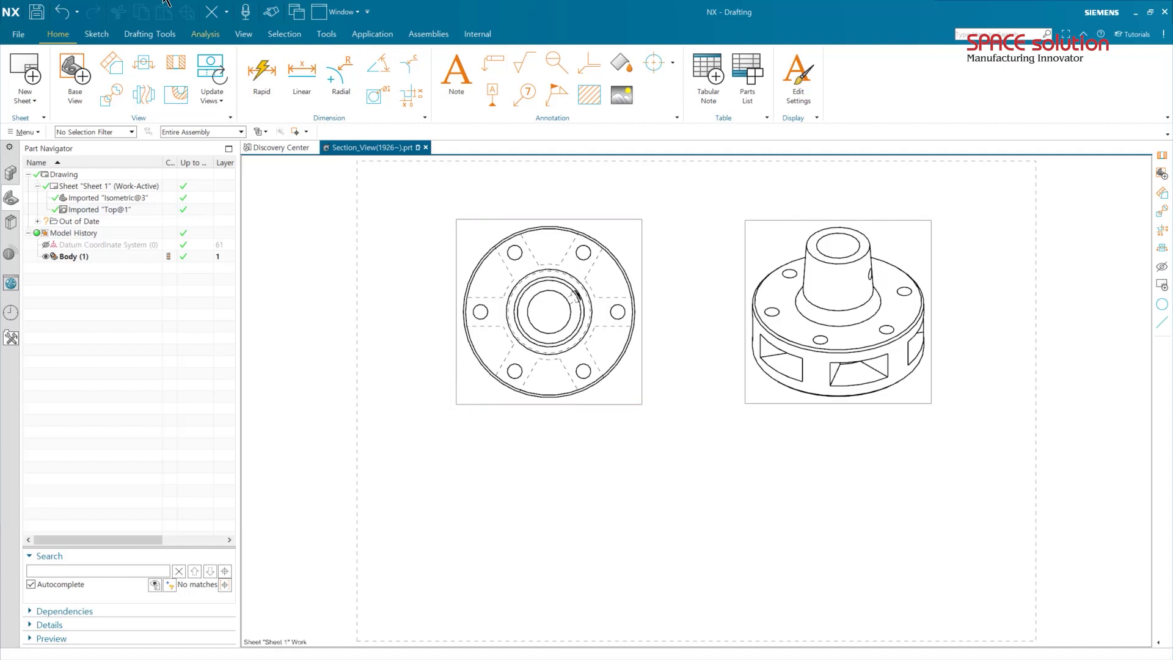
Start a simple/stepped section view at the top view's hub center, with added segments through the upper-right and lower-left bolt hole centers.
{"action": "left_click", "coordinate": [176, 64]}
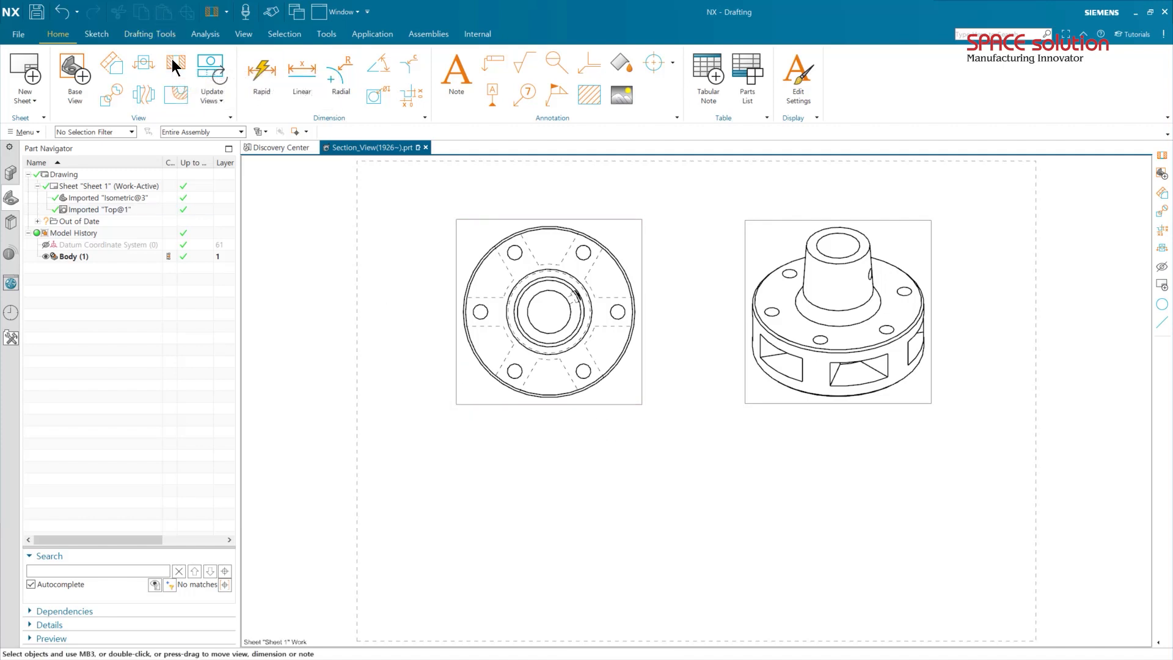
{"action": "left_click", "coordinate": [549, 311]}
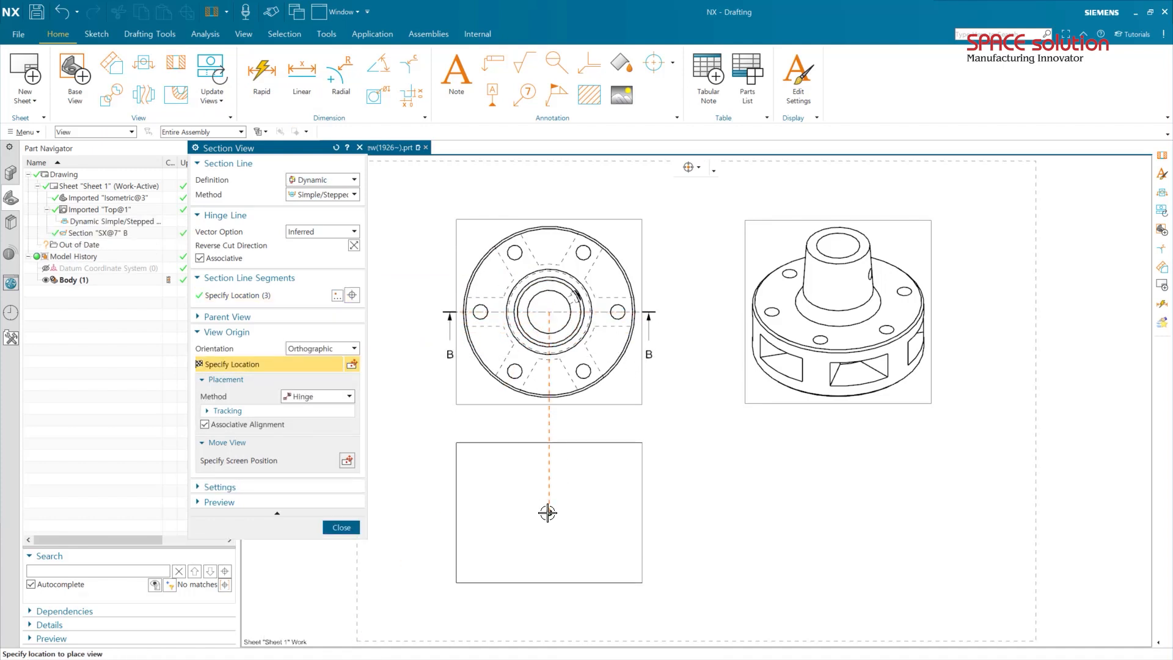
{"action": "right_click", "coordinate": [548, 514]}
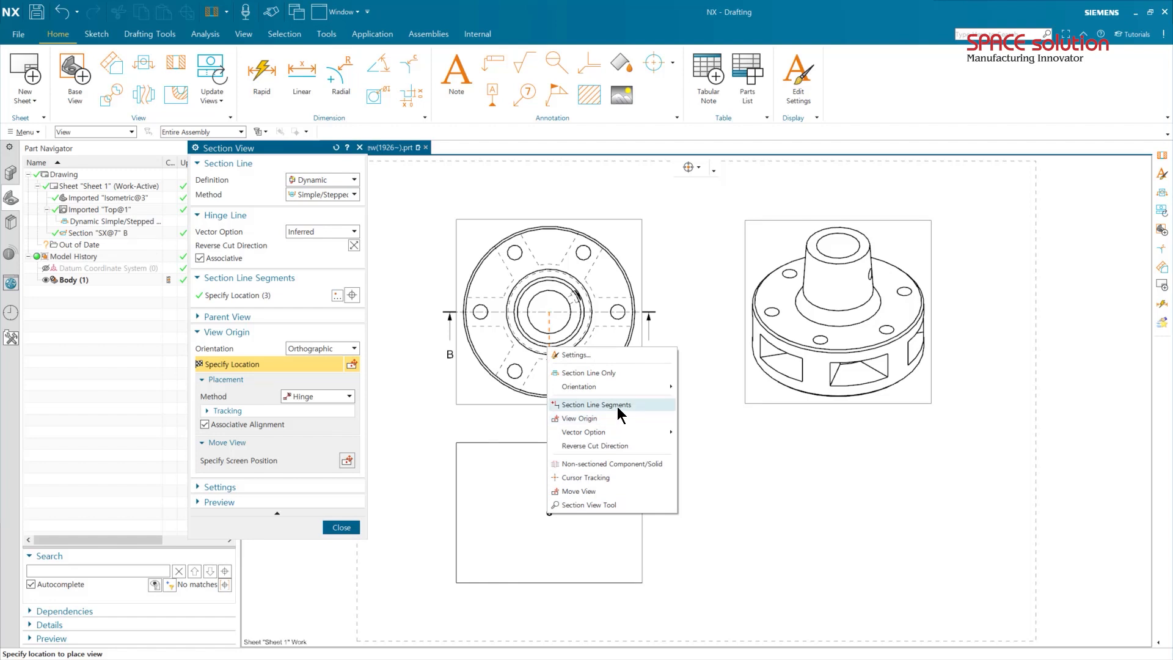
{"action": "key", "text": "Escape"}
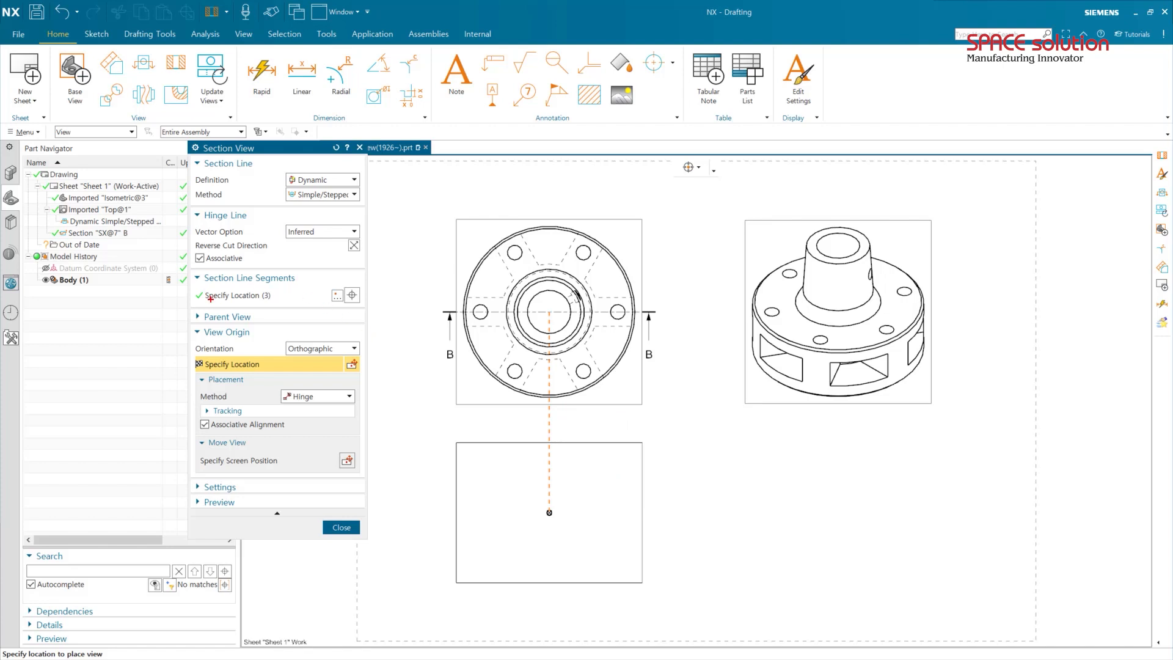
{"action": "mouse_move", "coordinate": [210, 298]}
{"action": "left_mouse_down"}
{"action": "mouse_move", "coordinate": [301, 313]}
{"action": "mouse_move", "coordinate": [212, 266]}
{"action": "left_mouse_up"}
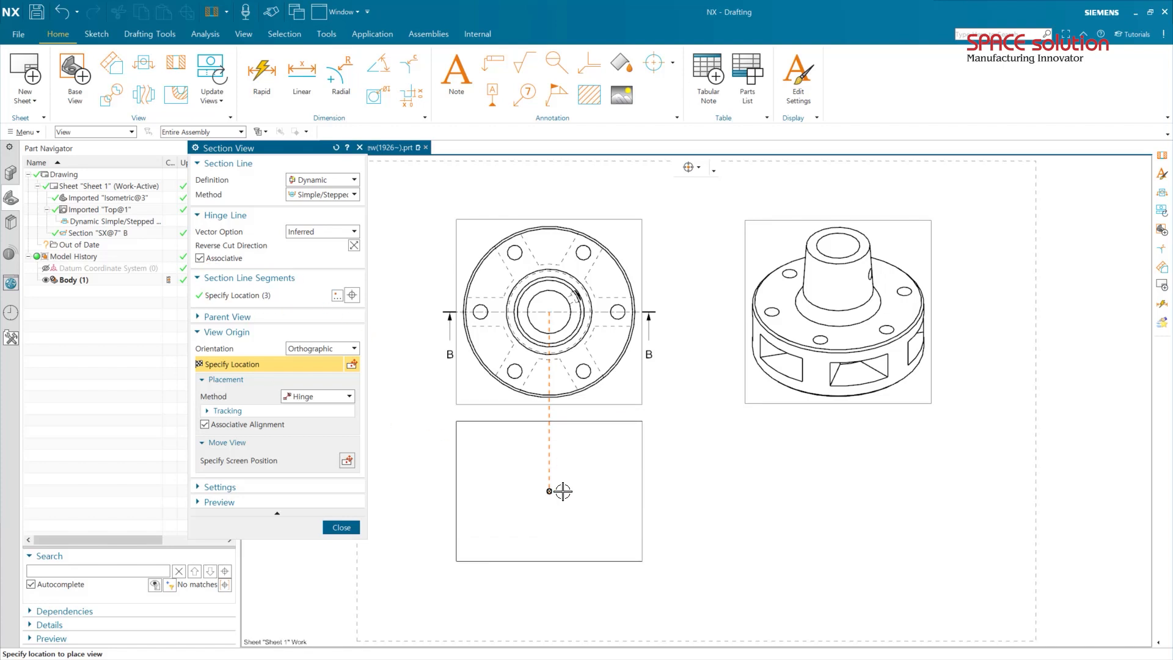
{"action": "right_click", "coordinate": [553, 490]}
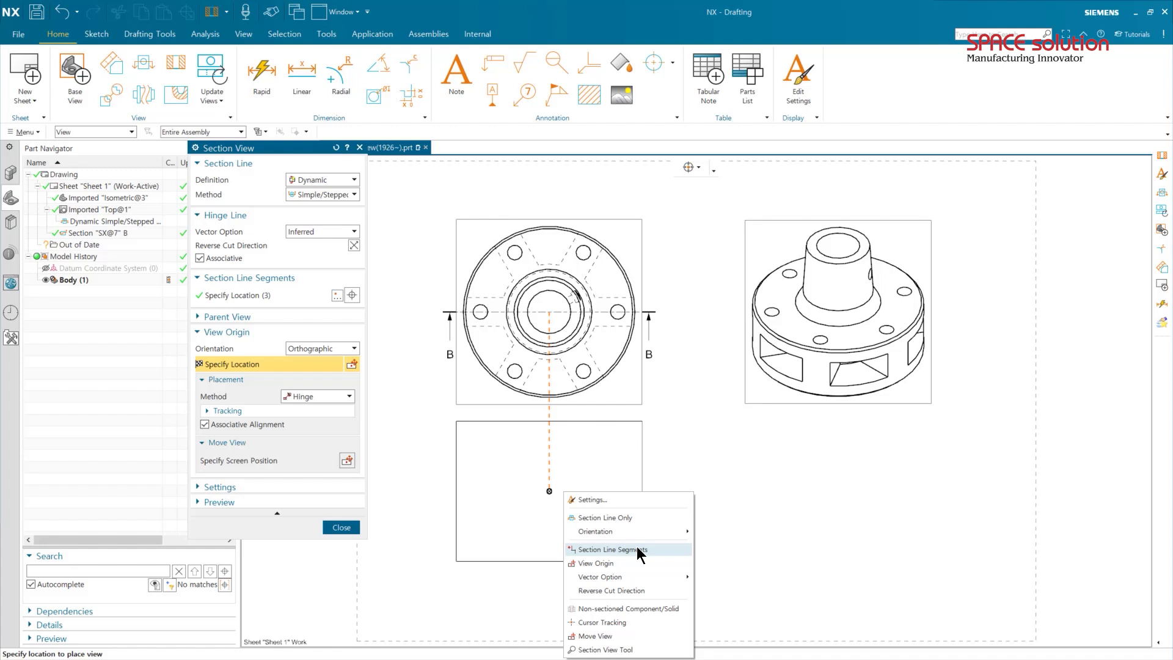
{"action": "left_click", "coordinate": [639, 551]}
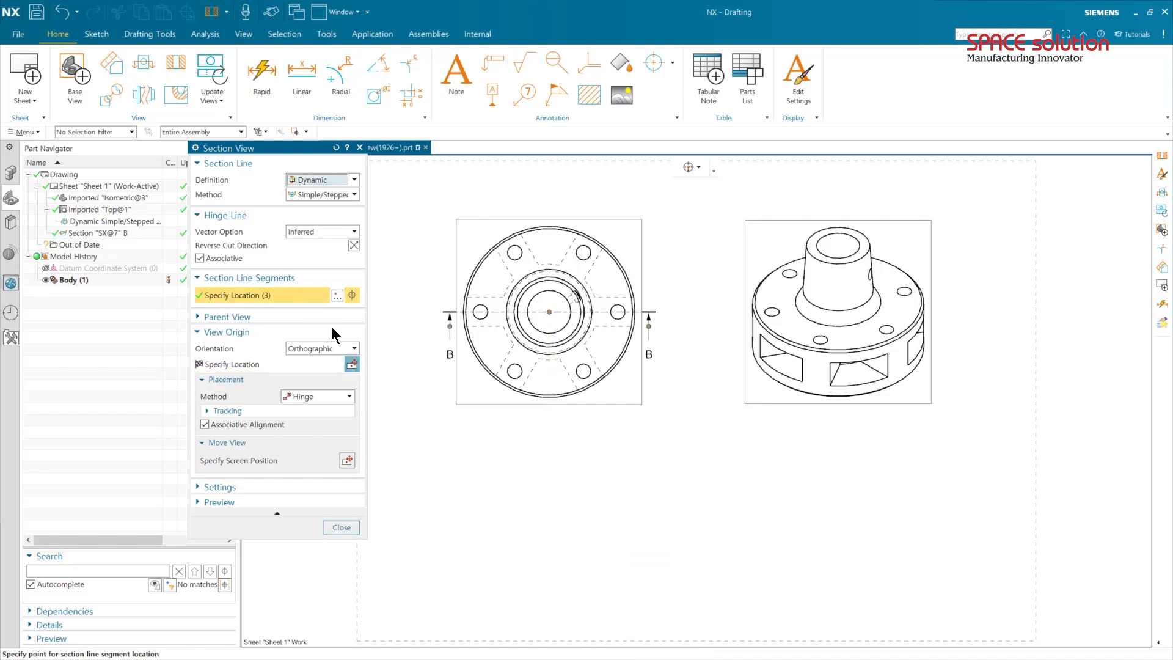
{"action": "left_click", "coordinate": [583, 253]}
{"action": "left_click", "coordinate": [515, 371]}
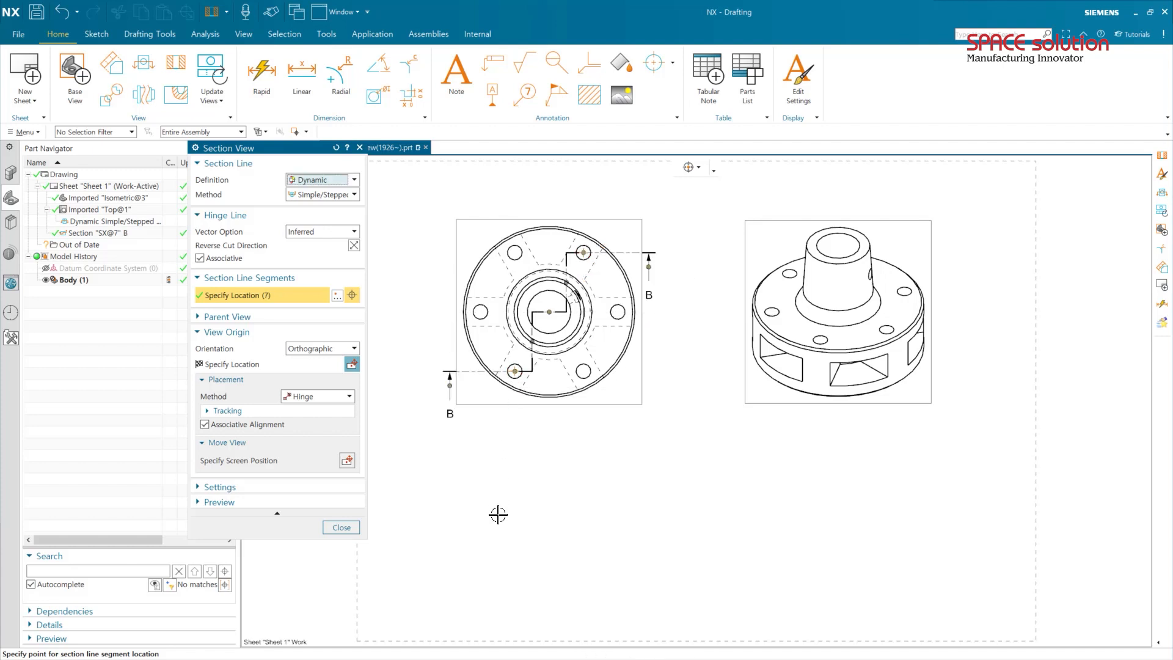
Place the new stepped section view directly below the top view with orthographic orientation.
{"action": "middle_click", "coordinate": [551, 436]}
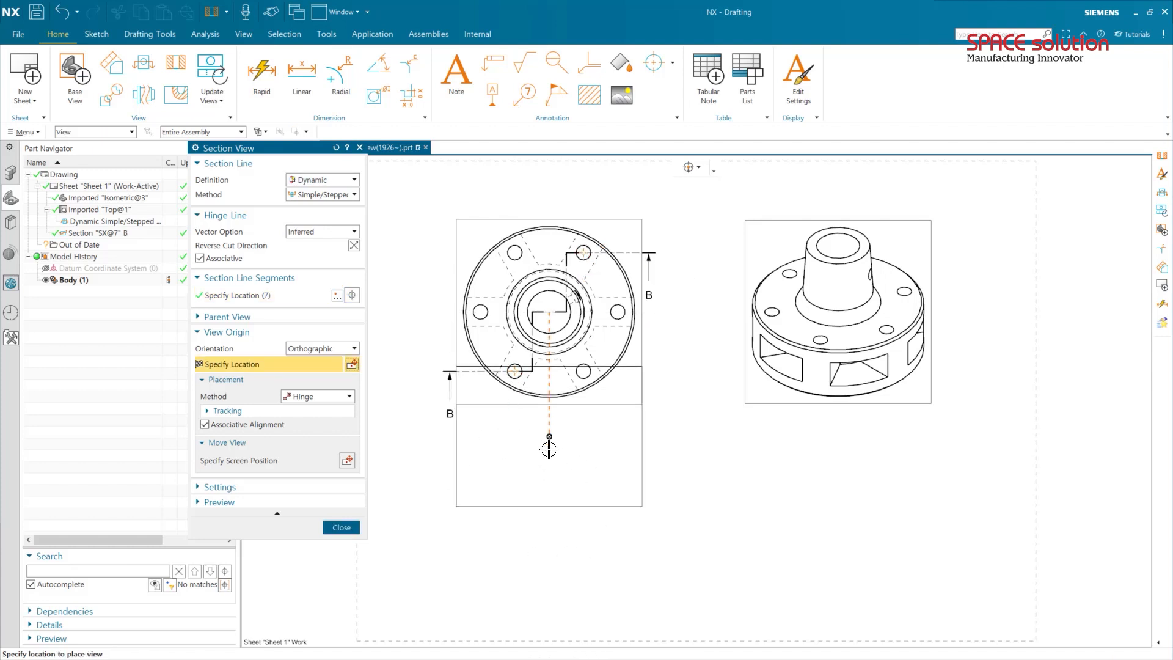
{"action": "left_click", "coordinate": [541, 506]}
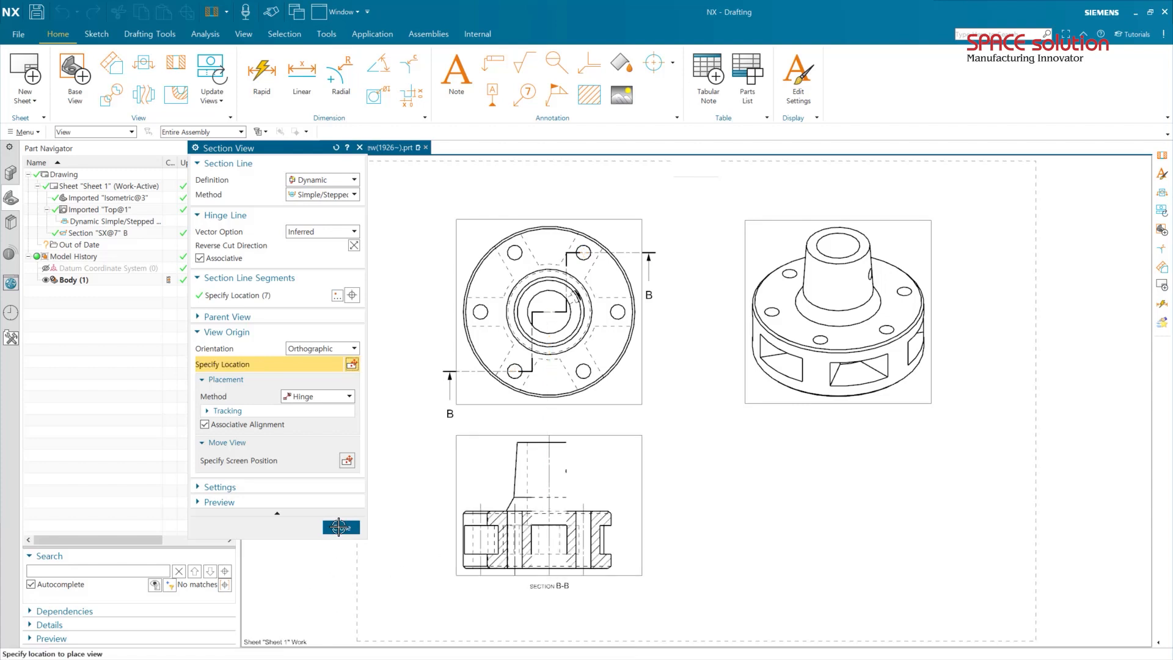
{"action": "left_click", "coordinate": [341, 527]}
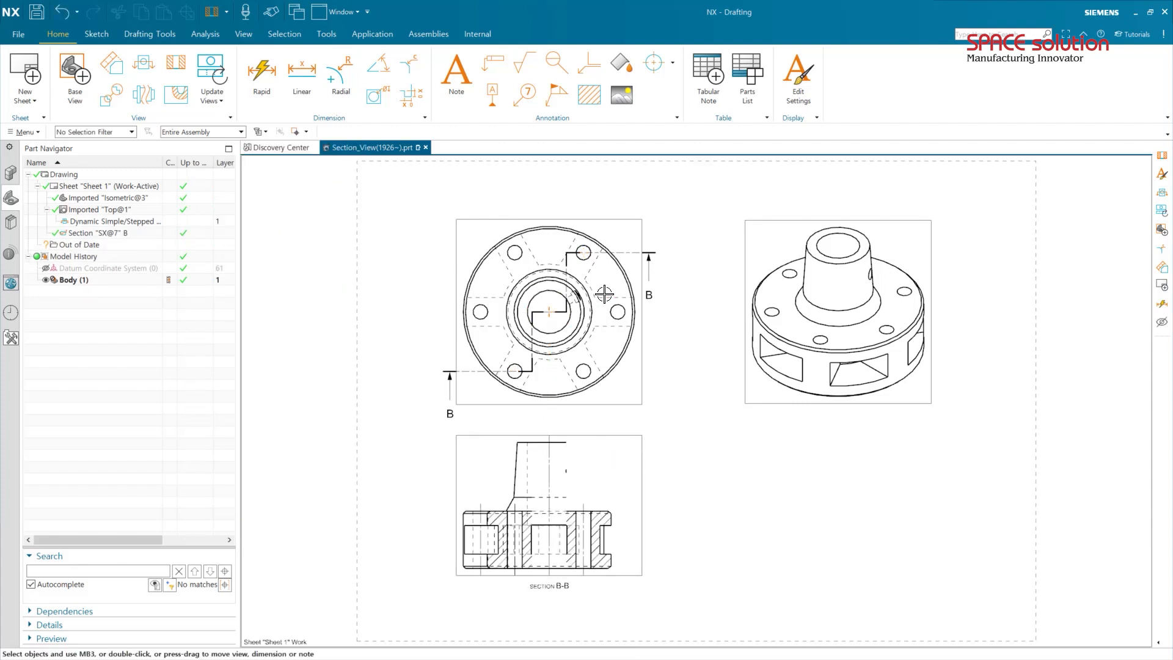
Delete the newly placed stepped section view together with its section line.
{"action": "left_click", "coordinate": [615, 434]}
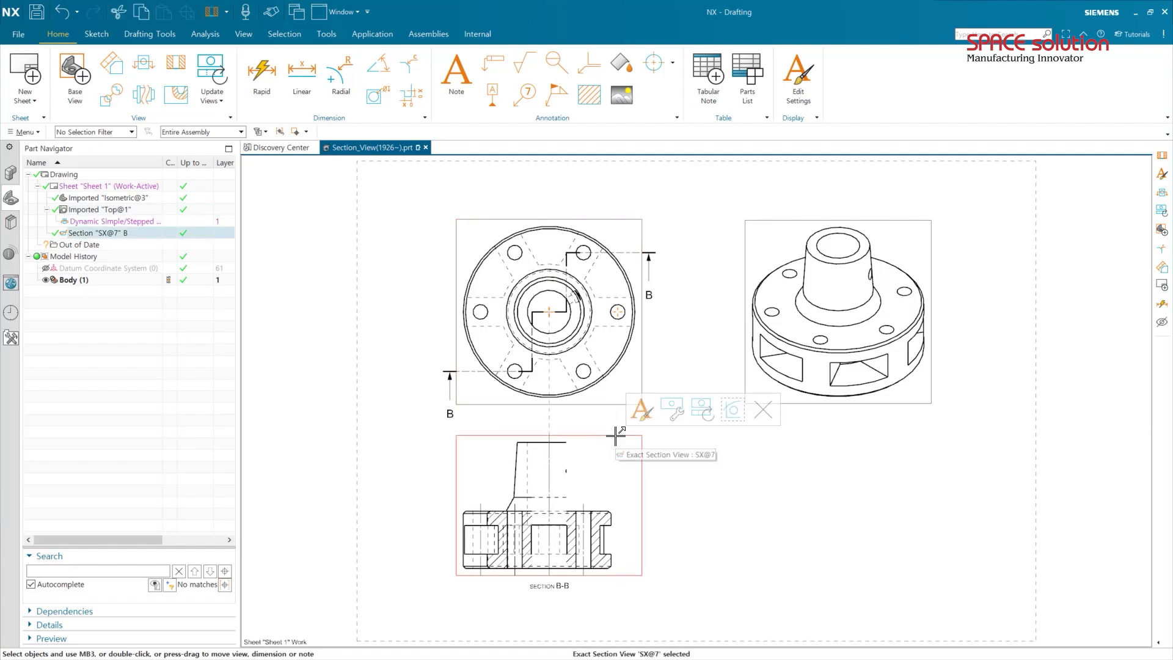
{"action": "key", "text": "Delete"}
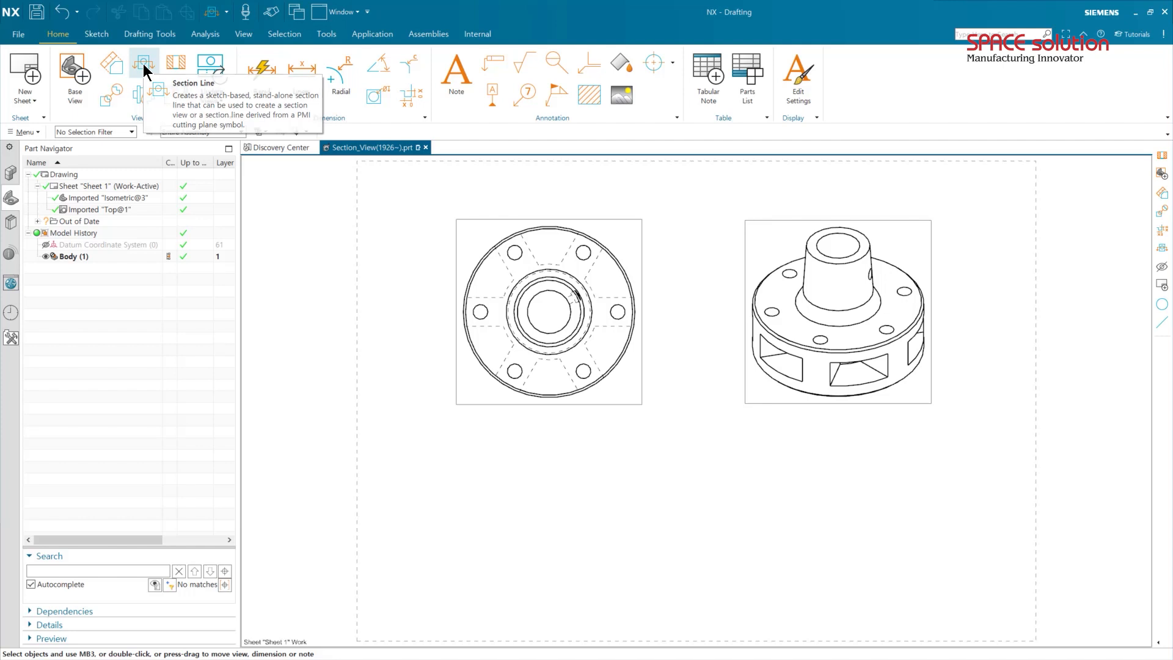
Sketch a four-segment stepped stand-alone section line on the top view, running from outside the lower-left bolt hole across the hub to the upper-right hole.
{"action": "left_click", "coordinate": [143, 63]}
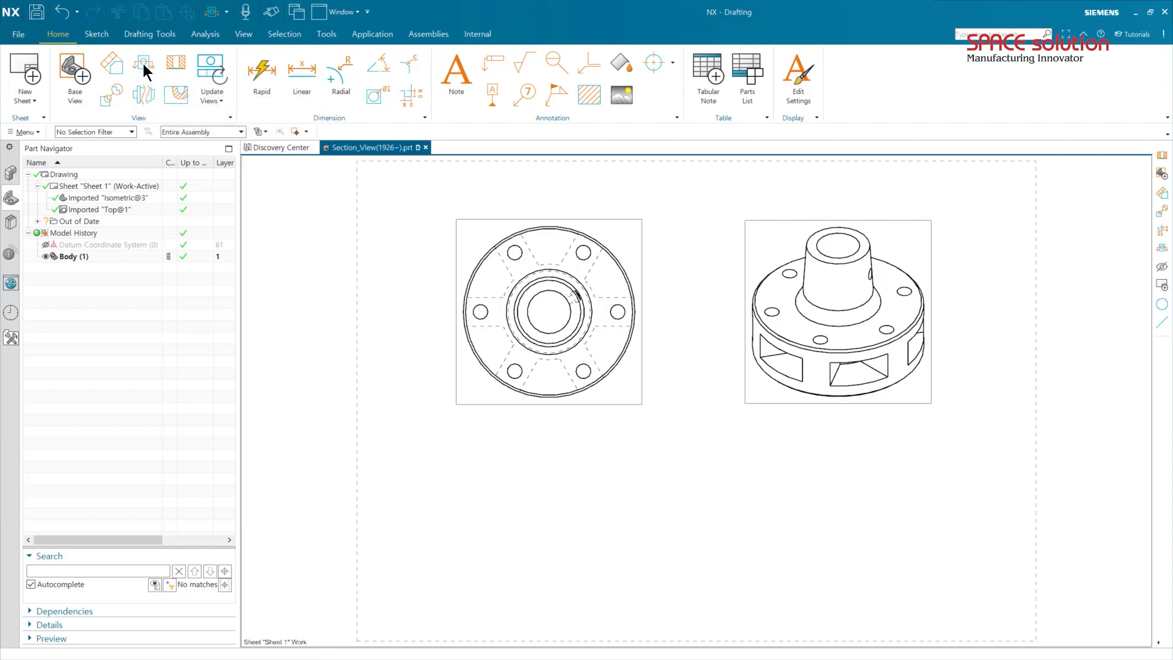
{"action": "left_click", "coordinate": [533, 214]}
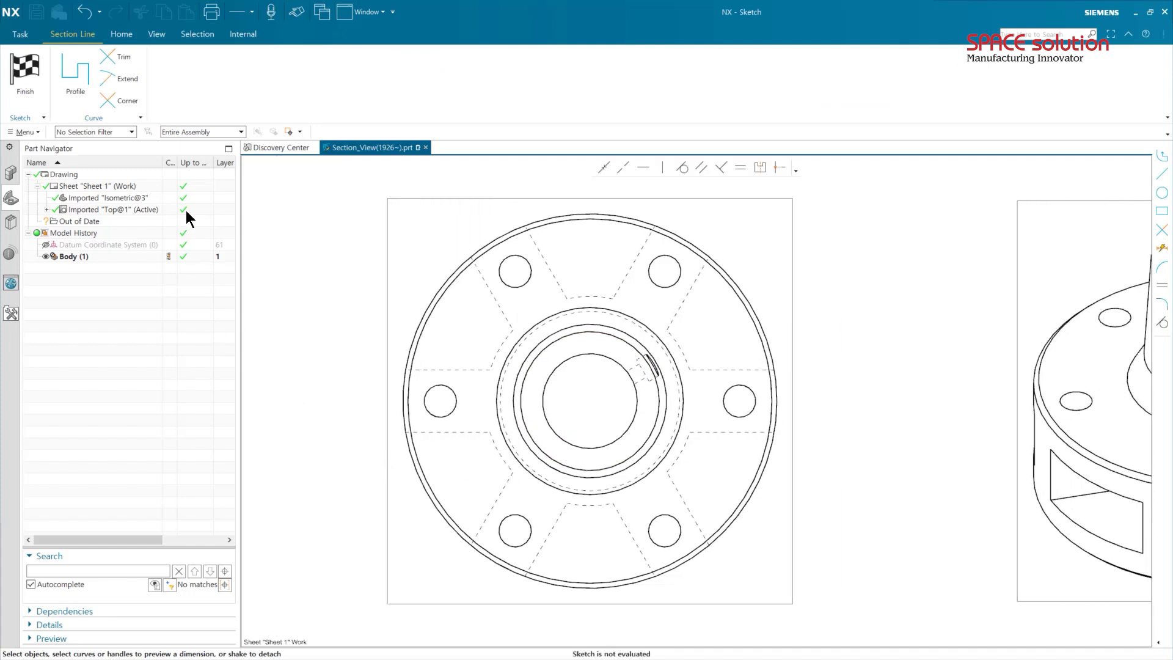
{"action": "left_click", "coordinate": [76, 75]}
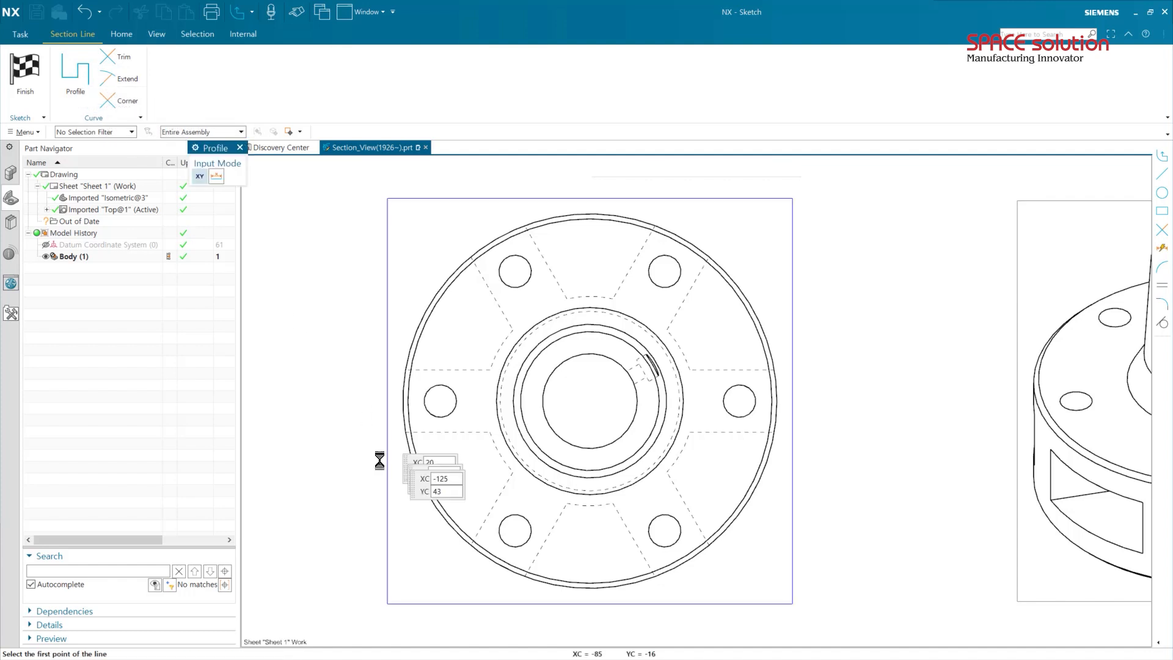
{"action": "left_click", "coordinate": [353, 528]}
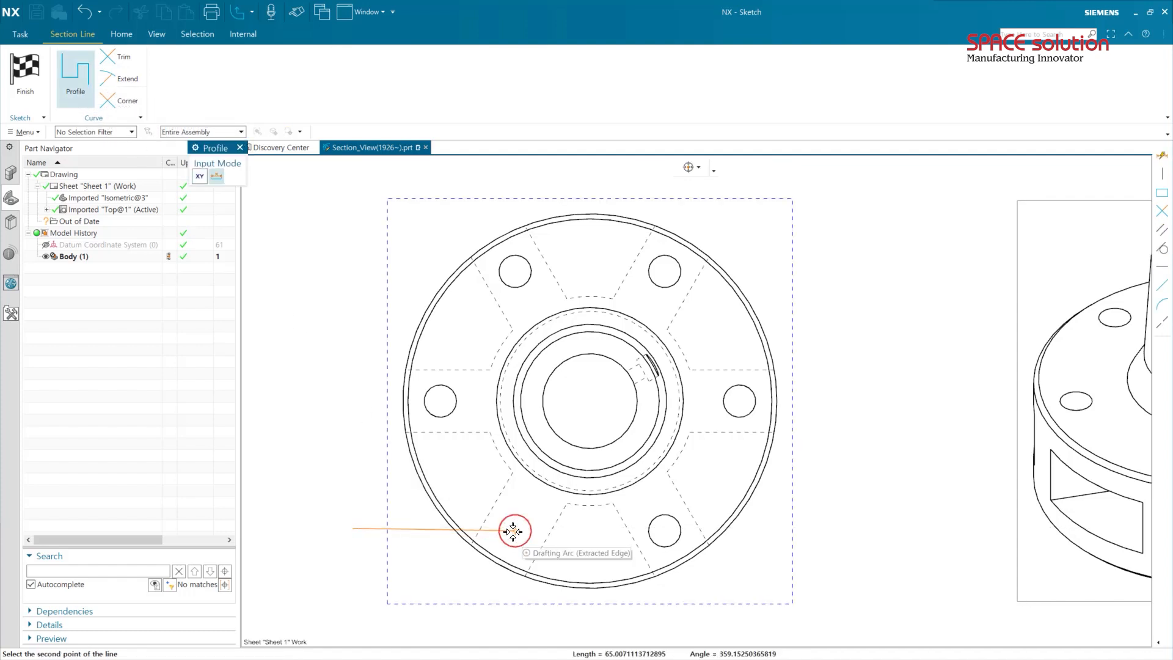
{"action": "left_click", "coordinate": [515, 530]}
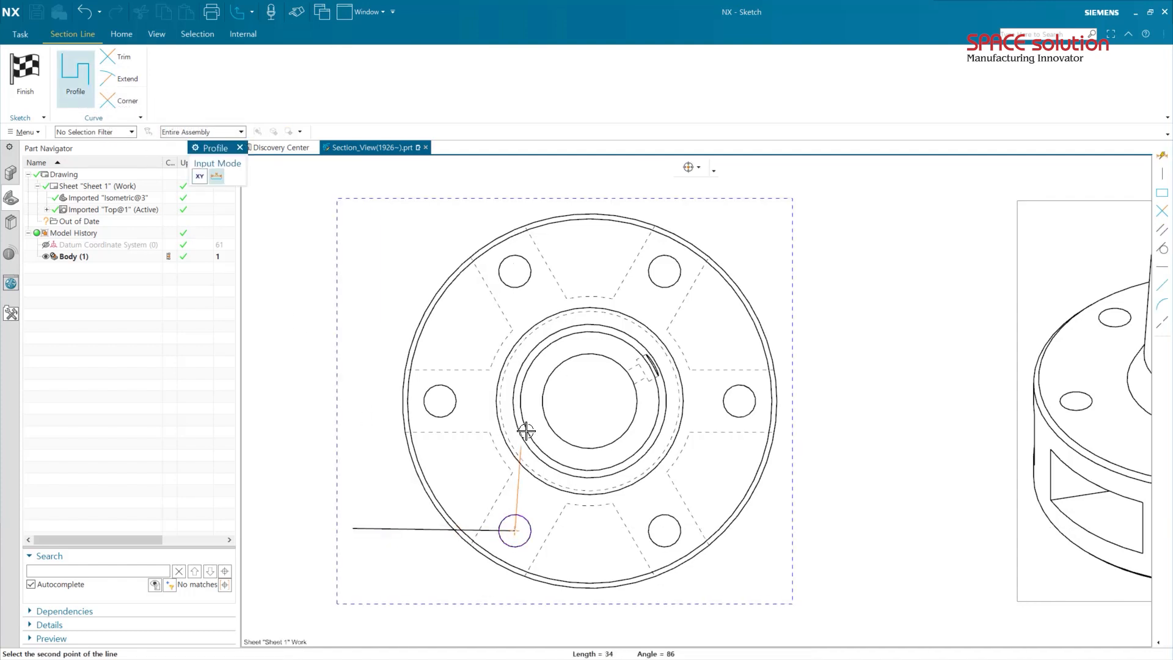
{"action": "left_click", "coordinate": [513, 394]}
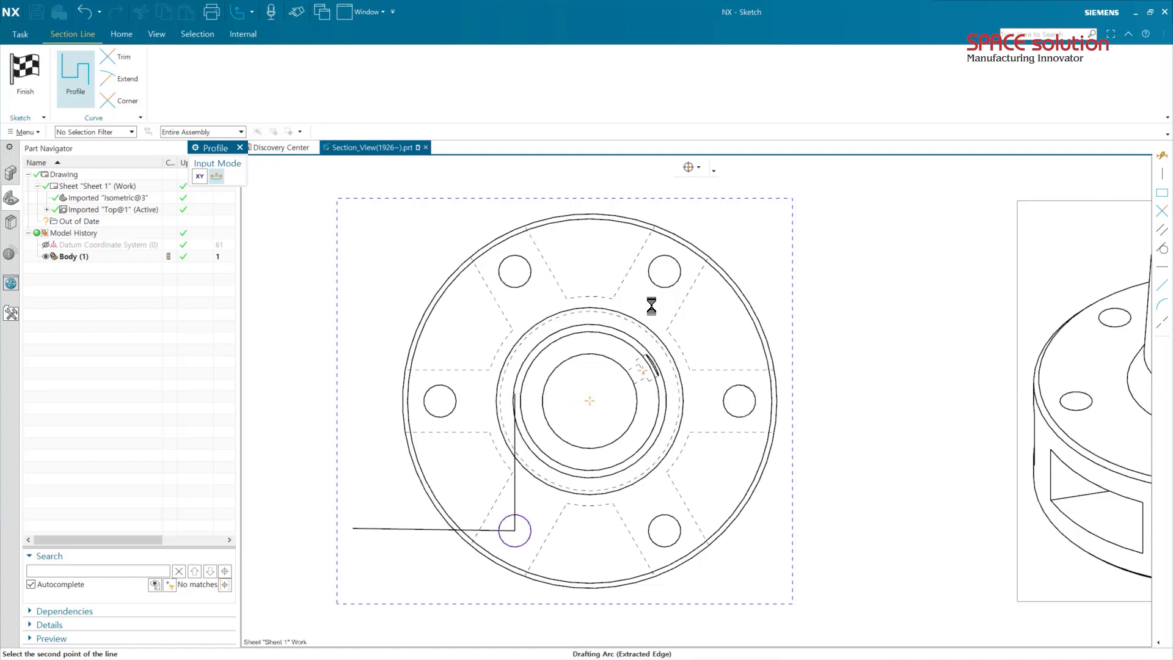
{"action": "left_click", "coordinate": [670, 394]}
{"action": "left_click", "coordinate": [668, 212]}
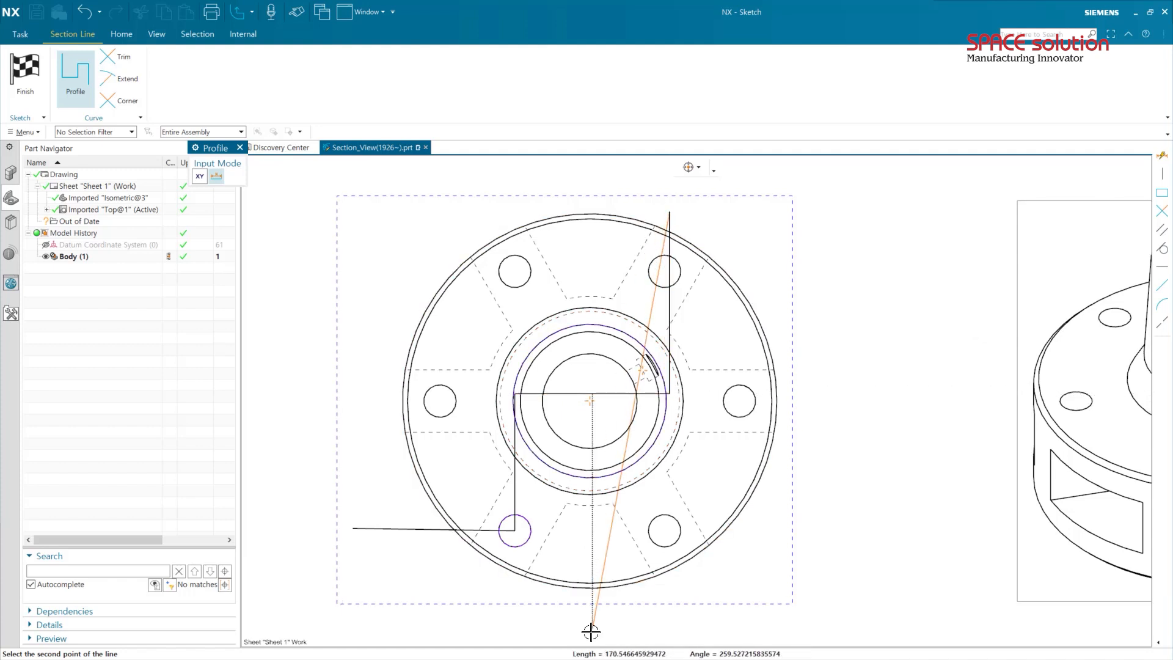
{"action": "key", "text": "Escape"}
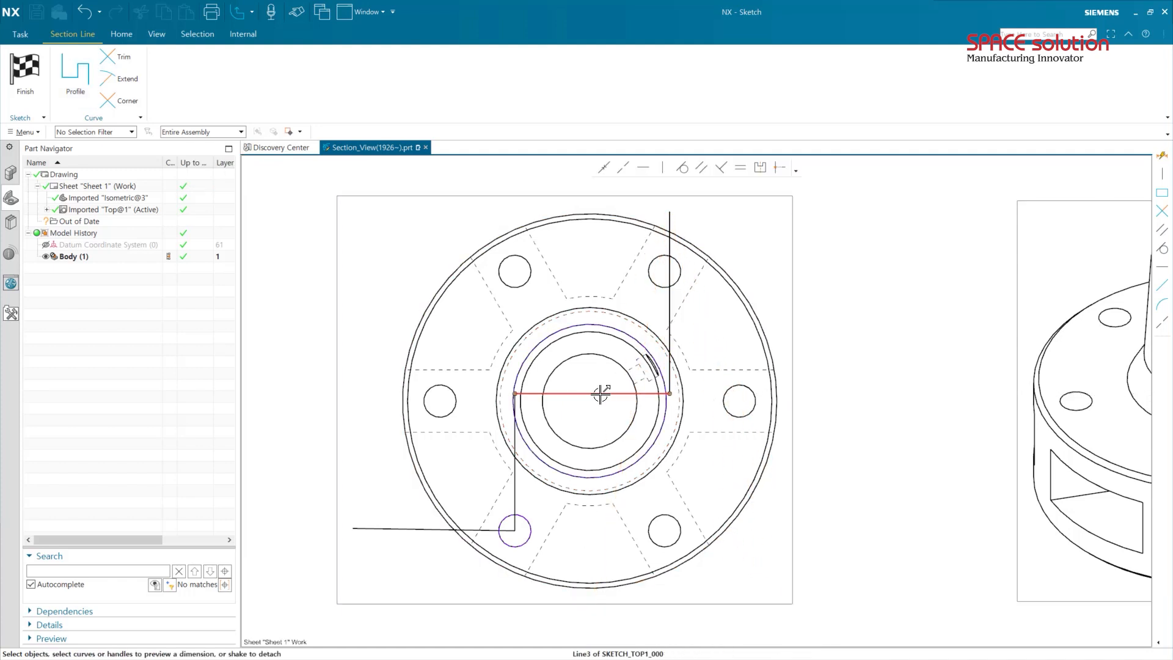
Constrain the section line's lower-left upright segment vertical and align its upper-right segment vertically with the upper-right bolt hole's center.
{"action": "left_click", "coordinate": [516, 493]}
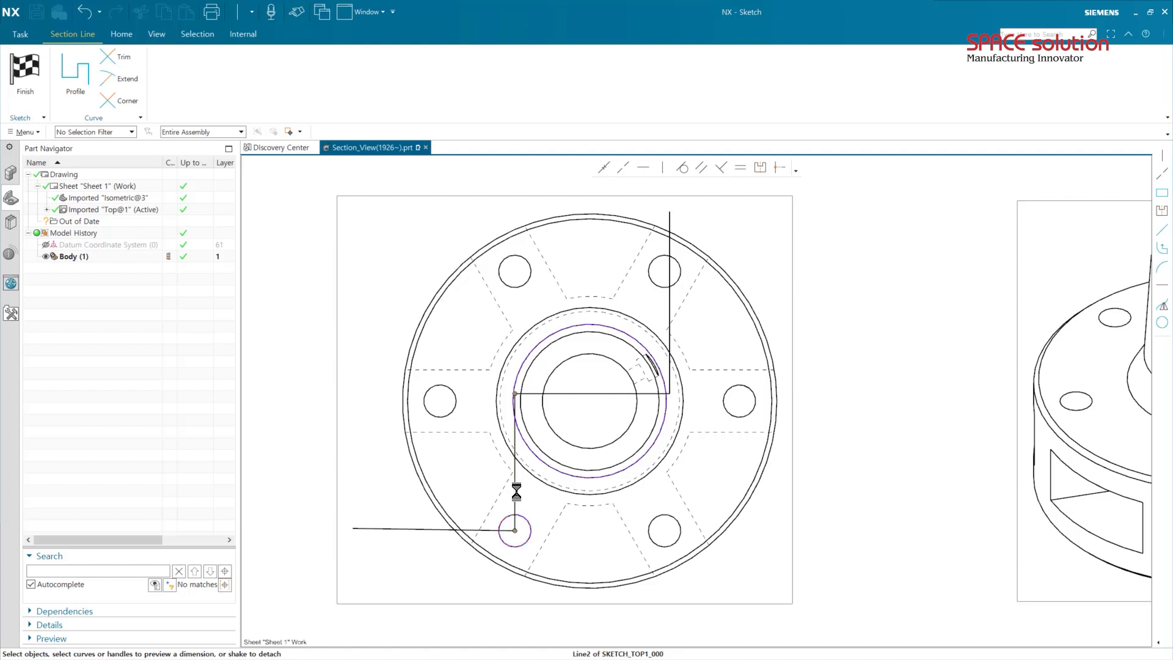
{"action": "left_click", "coordinate": [664, 168]}
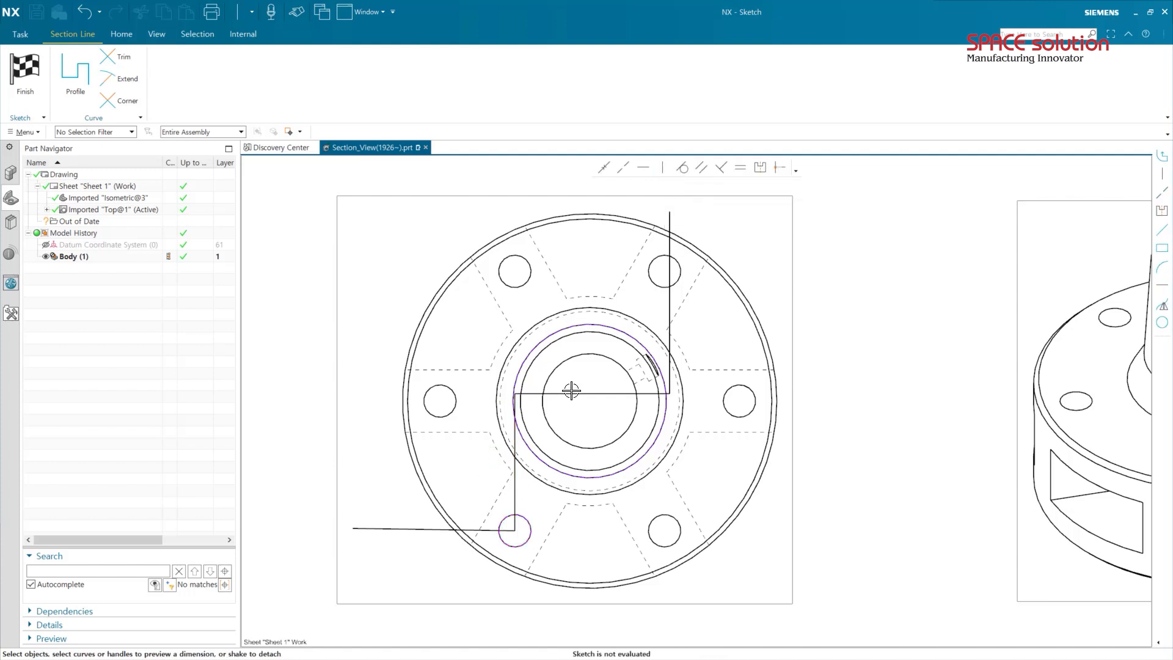
{"action": "left_click", "coordinate": [682, 276]}
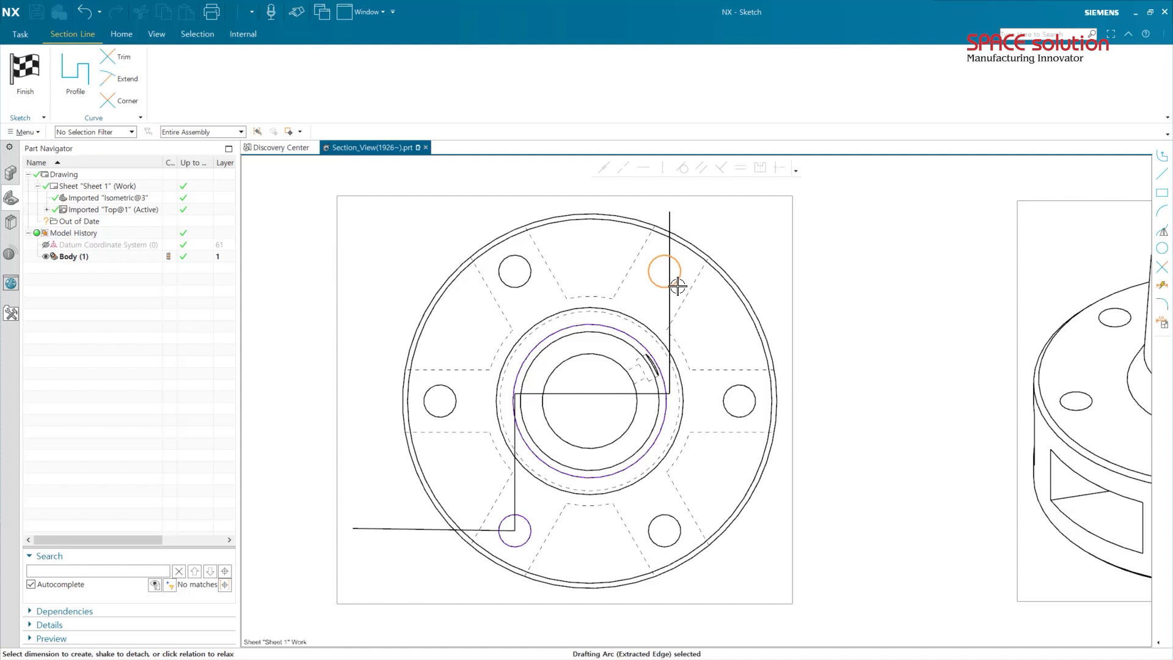
{"action": "left_click", "coordinate": [671, 270]}
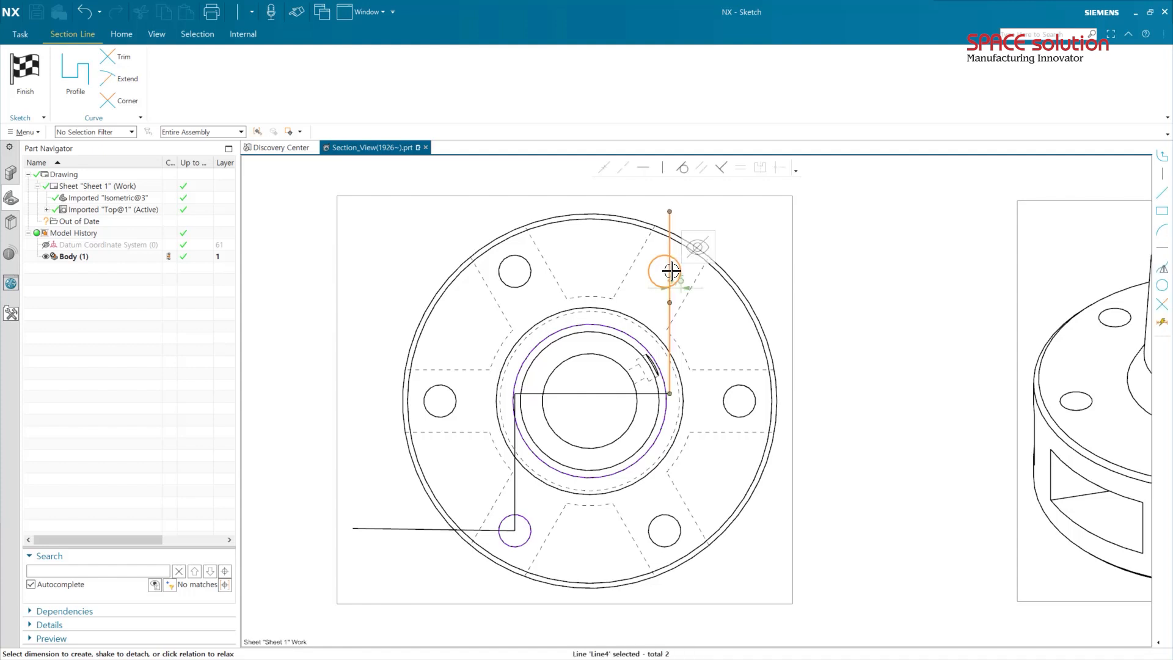
{"action": "left_click", "coordinate": [662, 167]}
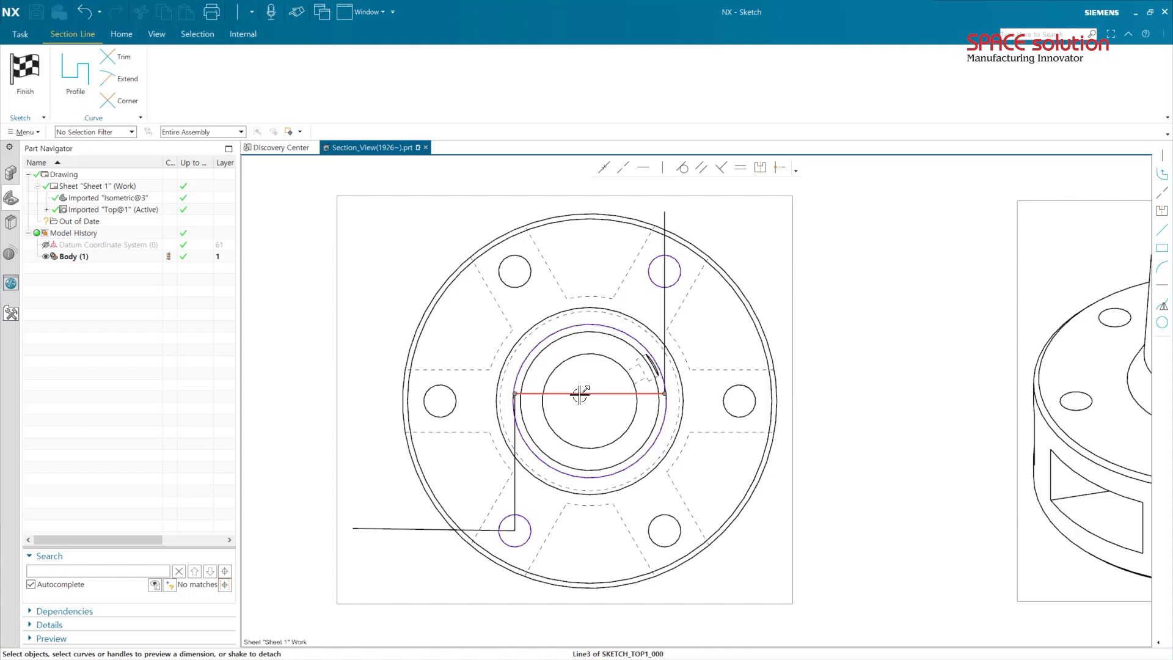
Align the section line's middle segment horizontally with the center of the hub bore.
{"action": "left_click", "coordinate": [577, 394]}
{"action": "left_click", "coordinate": [560, 438]}
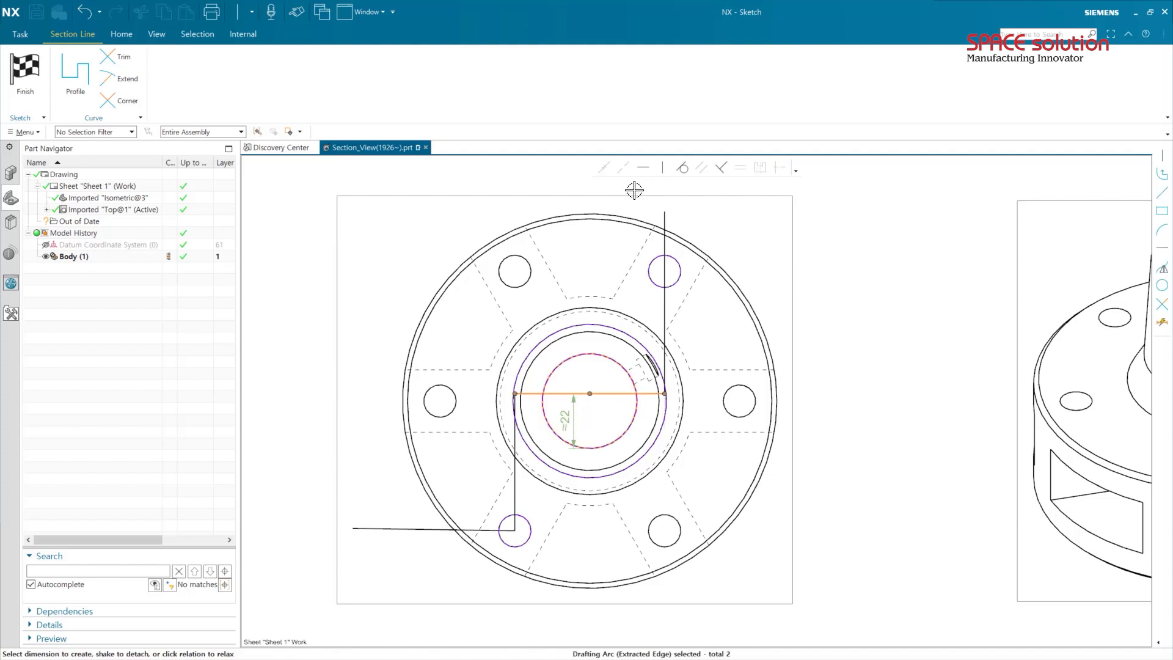
{"action": "left_click", "coordinate": [649, 171]}
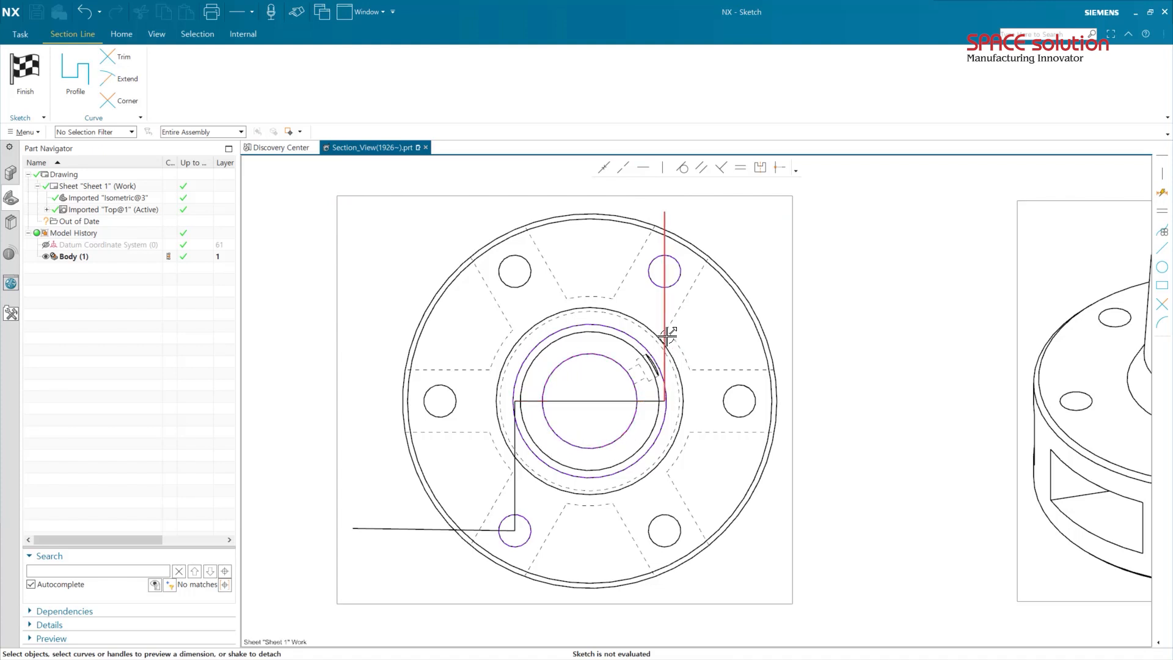
Make the lower-left end segment horizontal and shorten it to the flange edge, then finish the sketch and create the point-to-point section line.
{"action": "left_click", "coordinate": [364, 529]}
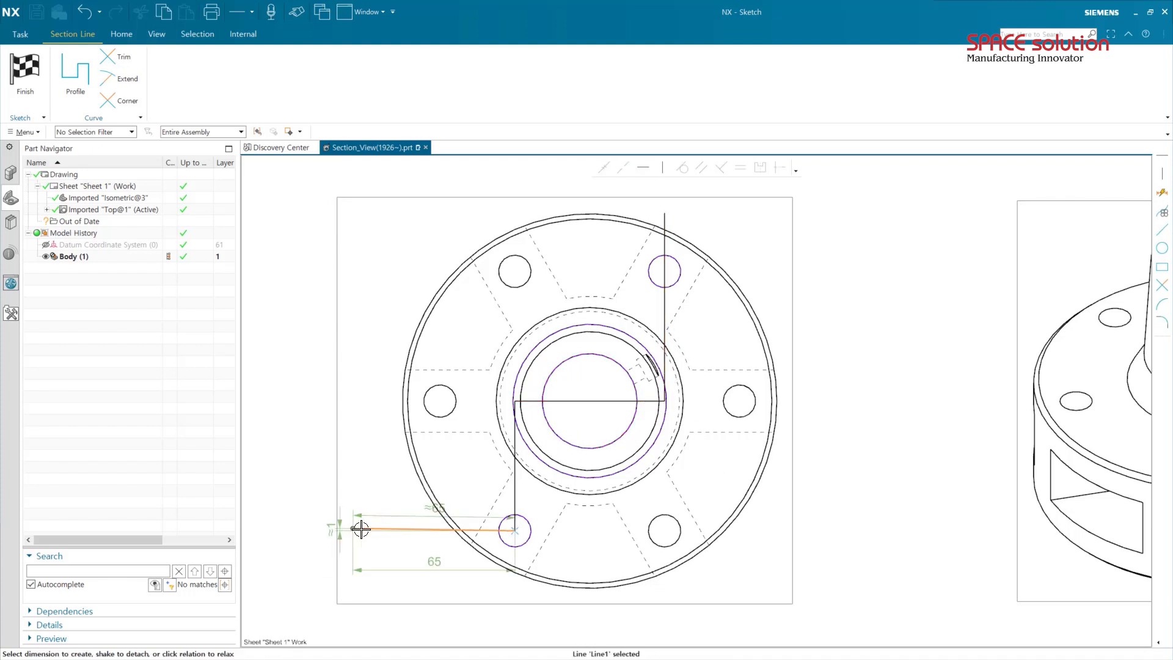
{"action": "left_click_drag", "start_coordinate": [362, 529], "coordinate": [401, 530]}
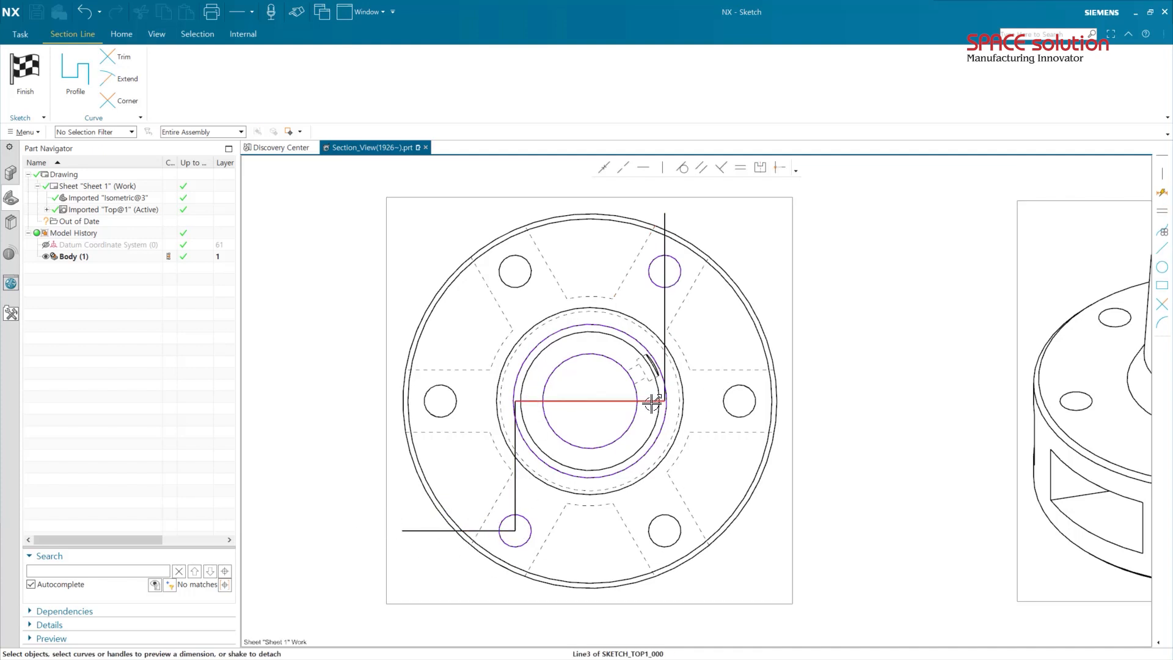
{"action": "left_click", "coordinate": [34, 70]}
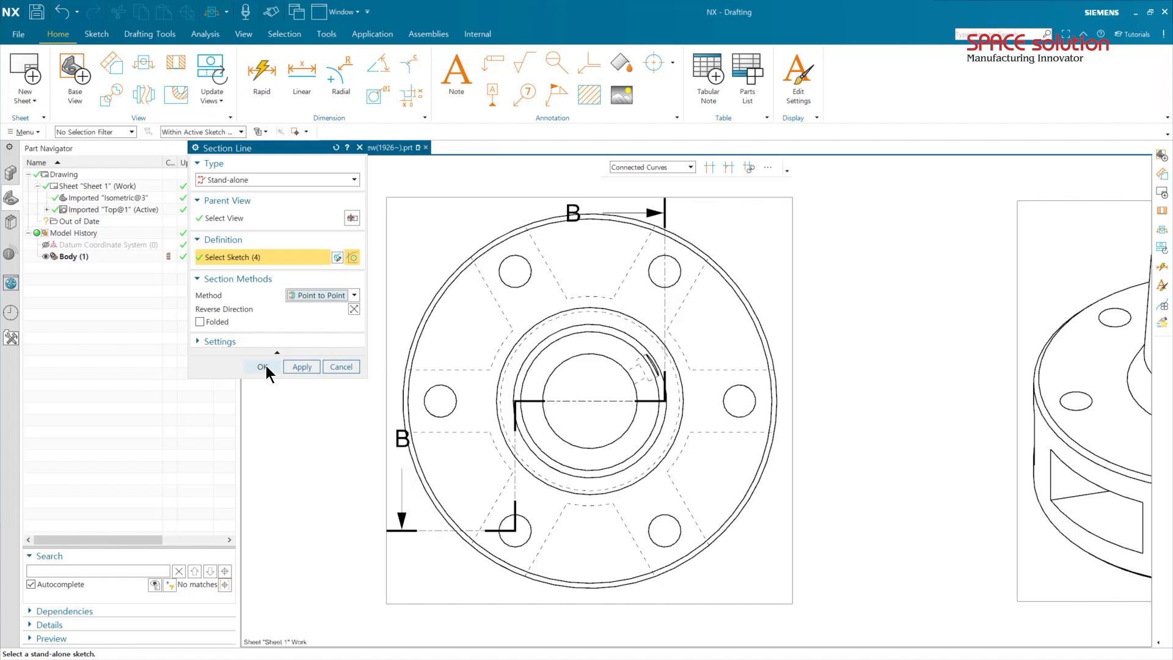
{"action": "left_click", "coordinate": [262, 366]}
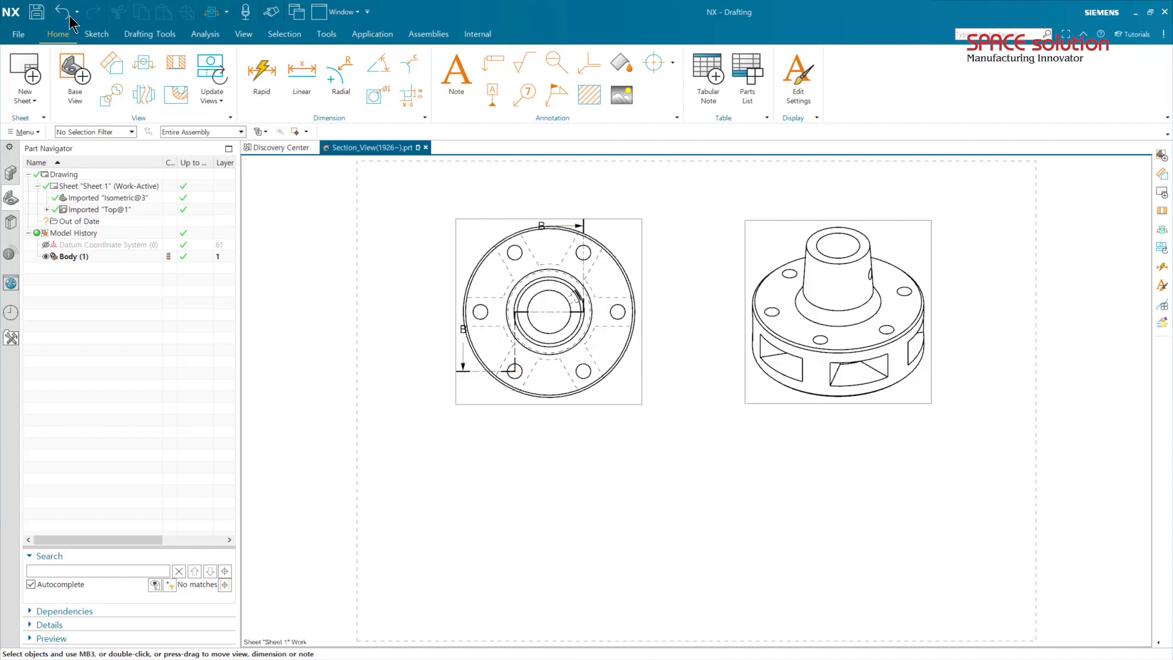
Create a section view from the existing stand-alone section line, with associative alignment off, and place it below the top view.
{"action": "left_click", "coordinate": [187, 69]}
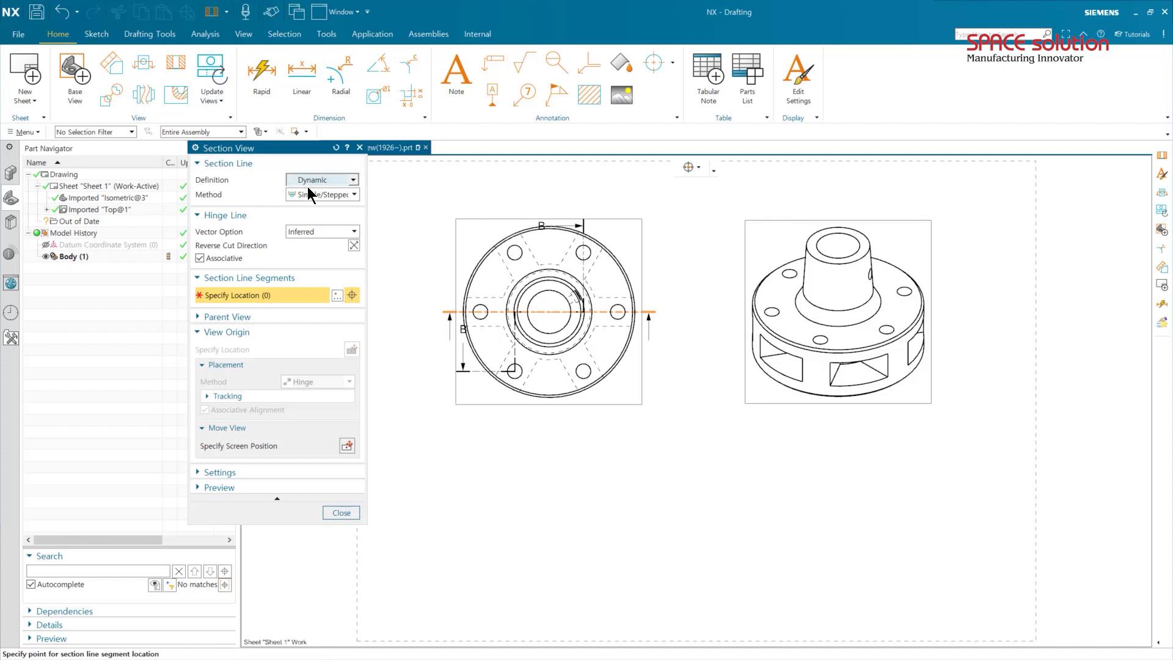
{"action": "left_click", "coordinate": [329, 183]}
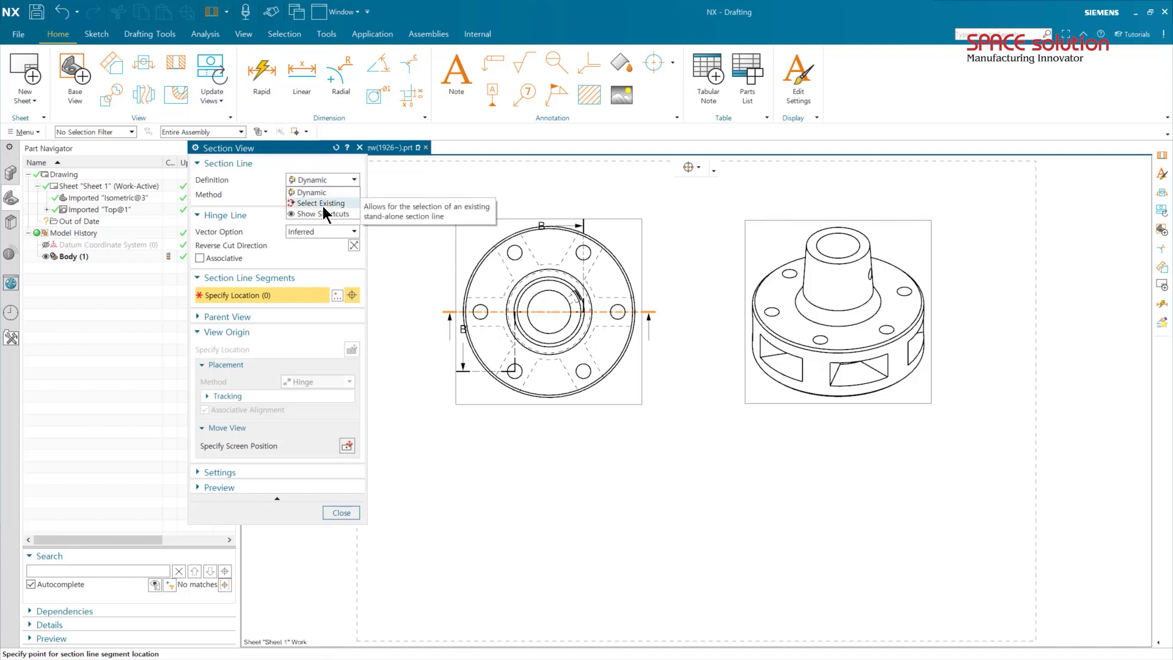
{"action": "left_click", "coordinate": [323, 206]}
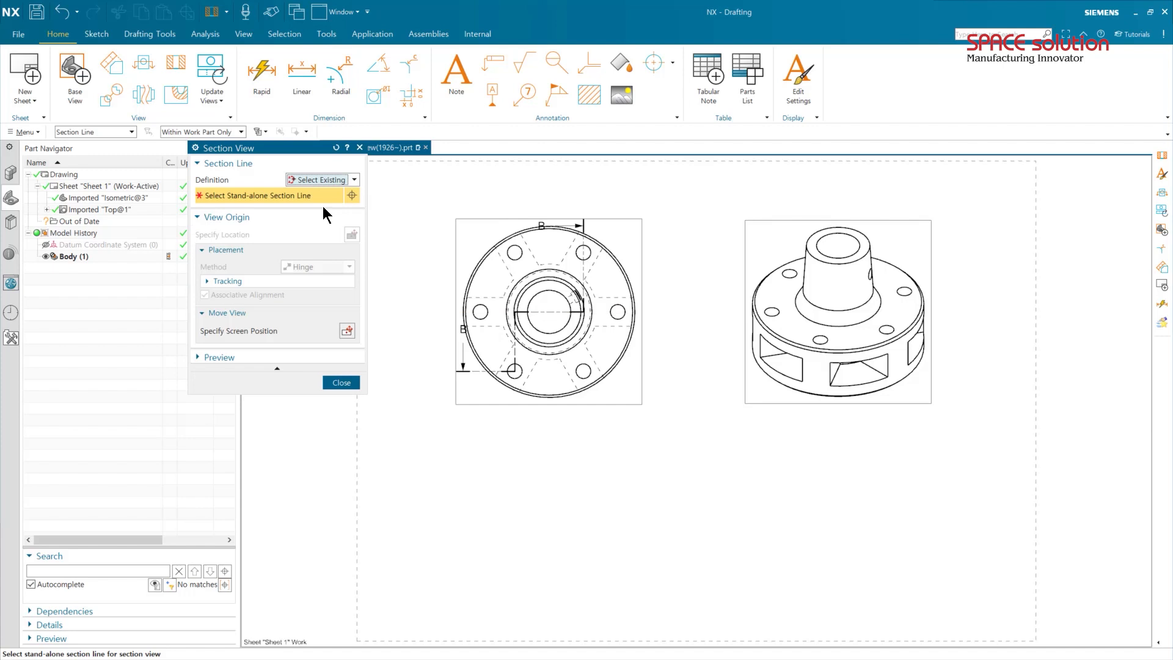
{"action": "left_click", "coordinate": [584, 280]}
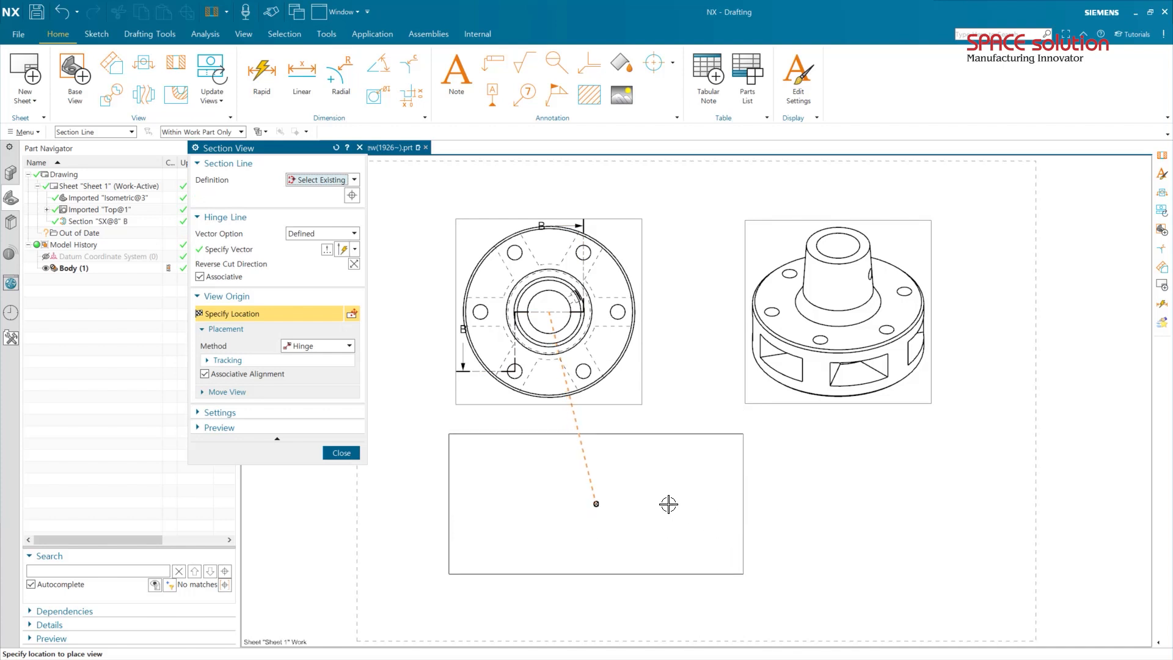
{"action": "left_click", "coordinate": [251, 374]}
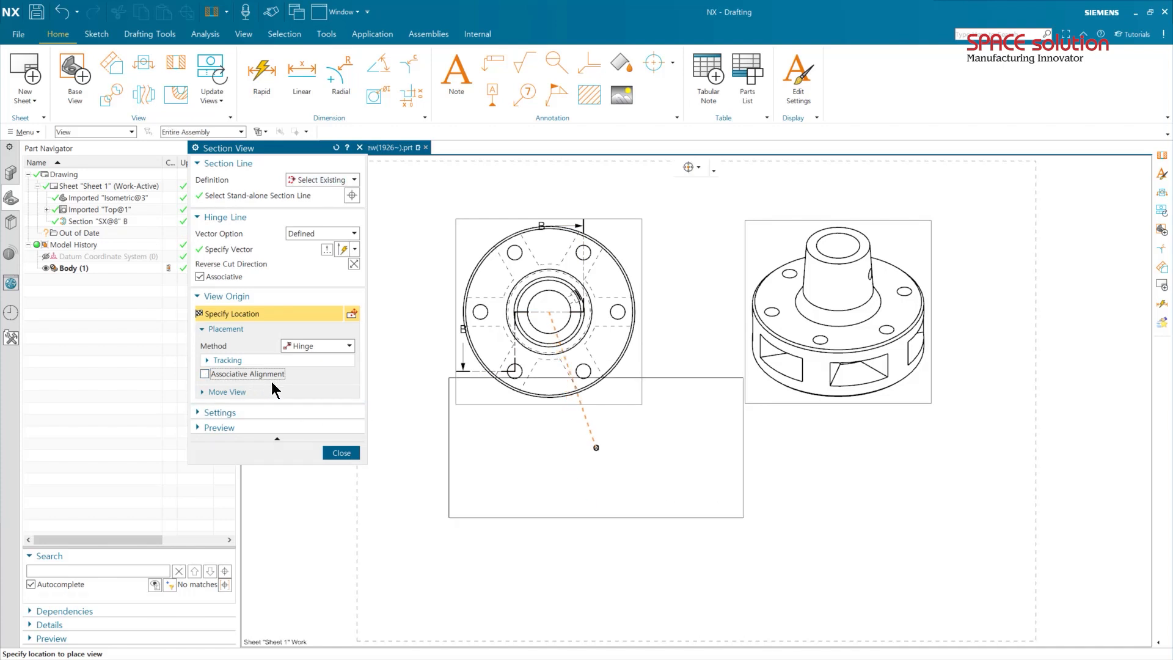
{"action": "left_click", "coordinate": [556, 531]}
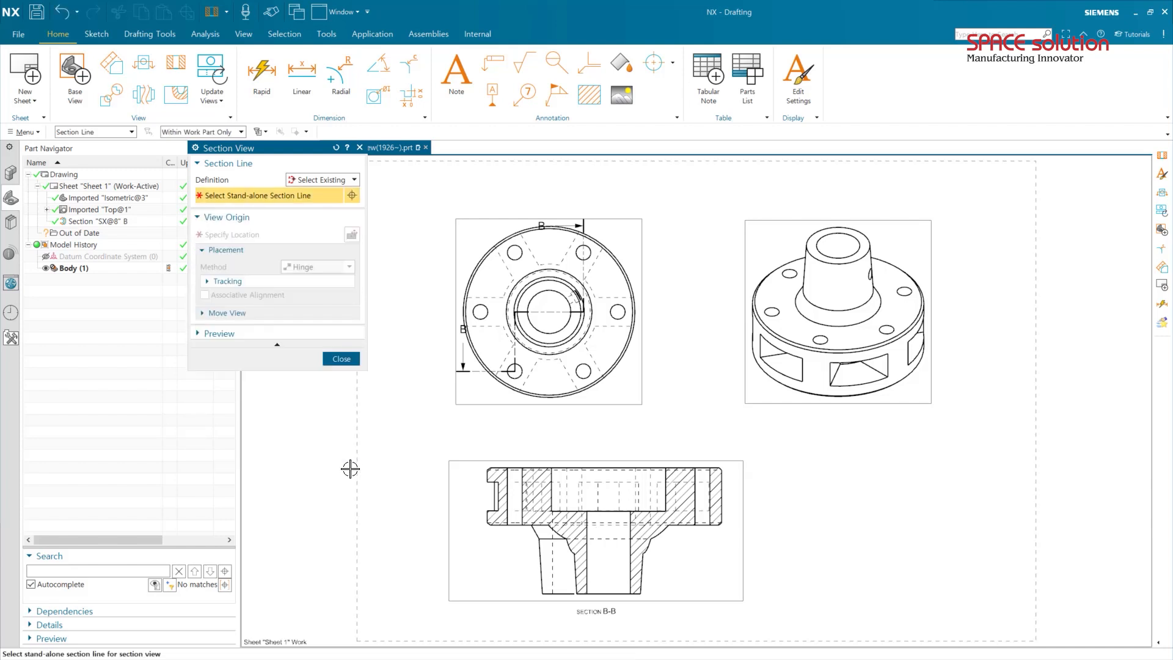
{"action": "left_click", "coordinate": [343, 359]}
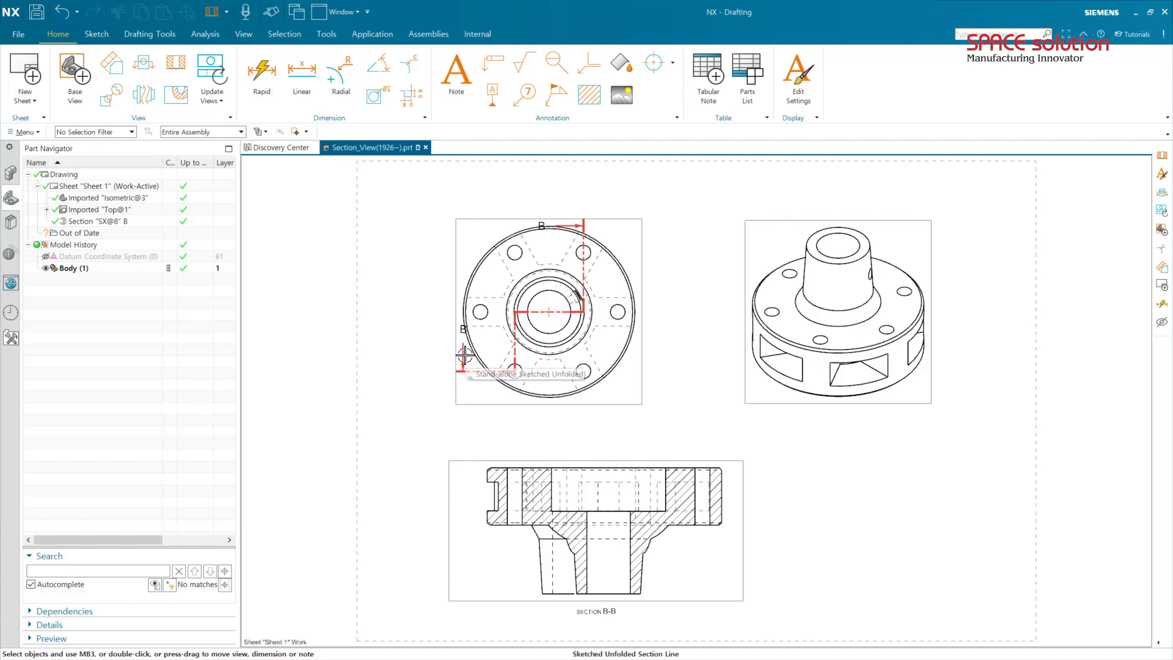
Reverse the viewing direction of the stand-alone section line in the top view.
{"action": "double_click", "coordinate": [468, 370]}
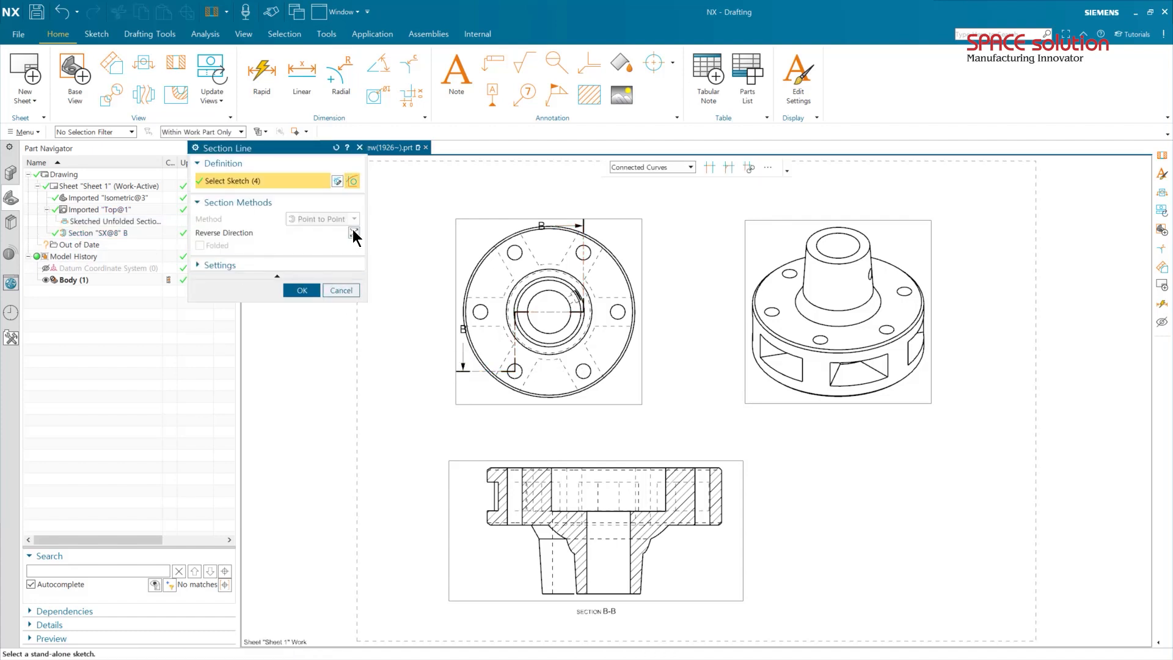
{"action": "left_click", "coordinate": [354, 233]}
{"action": "left_click", "coordinate": [302, 290]}
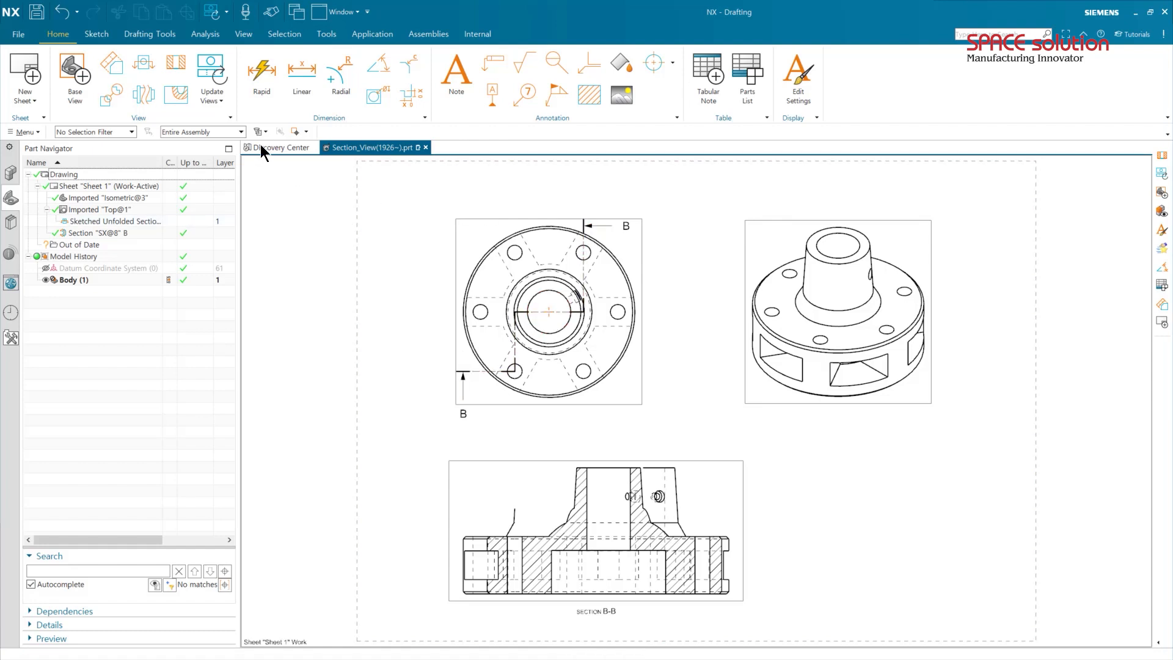
Review the Dynamic and Select Existing section line definitions and the available dynamic section methods without creating a view.
{"action": "left_click", "coordinate": [179, 68]}
{"action": "left_click", "coordinate": [324, 180]}
{"action": "left_click", "coordinate": [323, 193]}
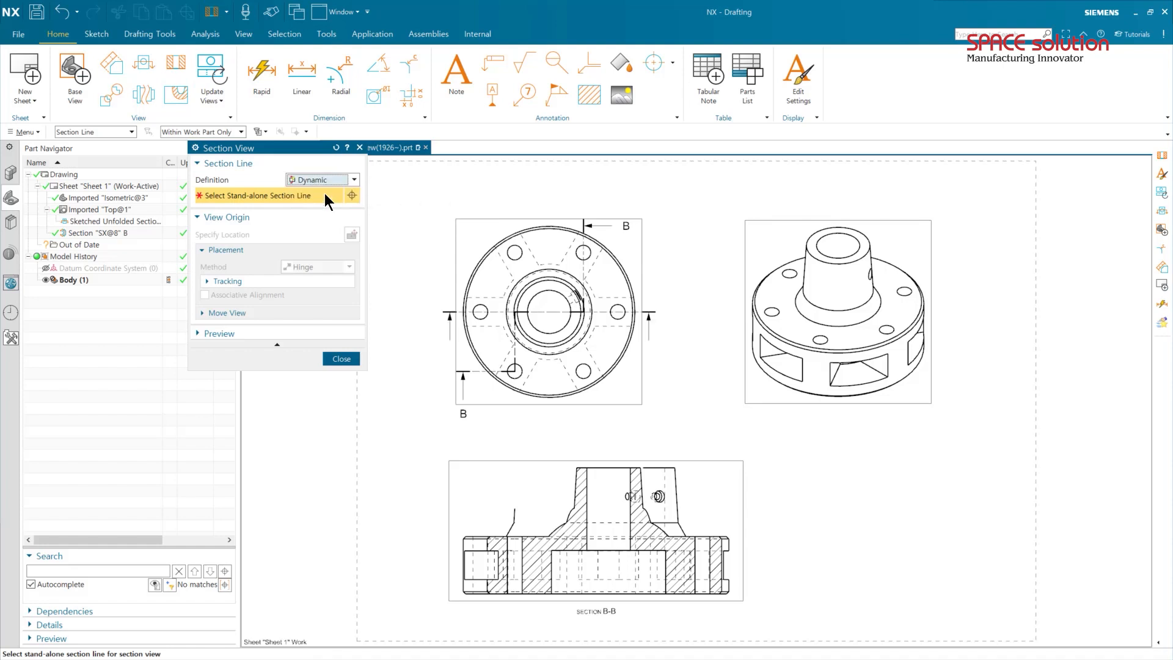
{"action": "left_click", "coordinate": [350, 196]}
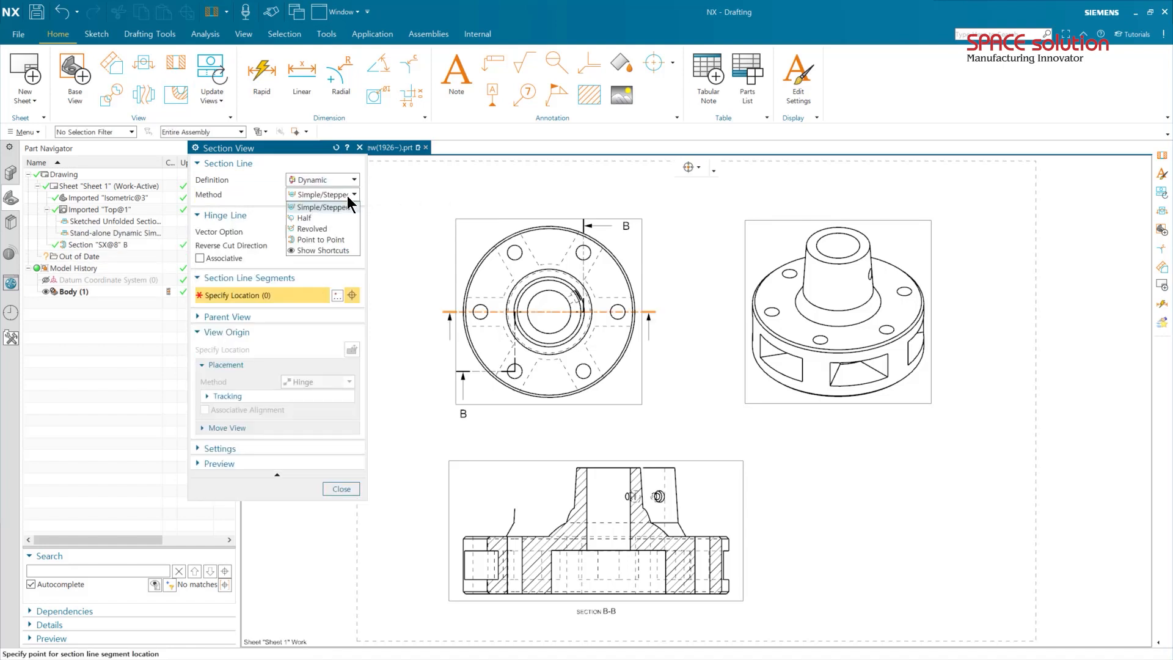
{"action": "left_click", "coordinate": [350, 198]}
{"action": "left_click", "coordinate": [334, 181]}
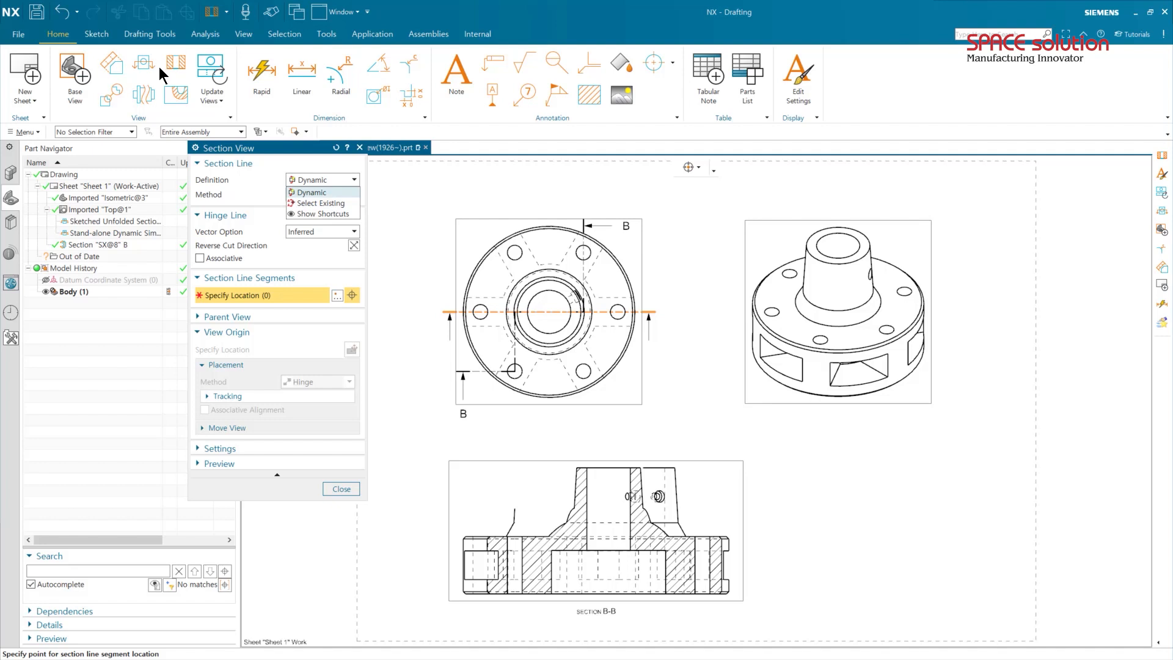
{"action": "left_click", "coordinate": [327, 204]}
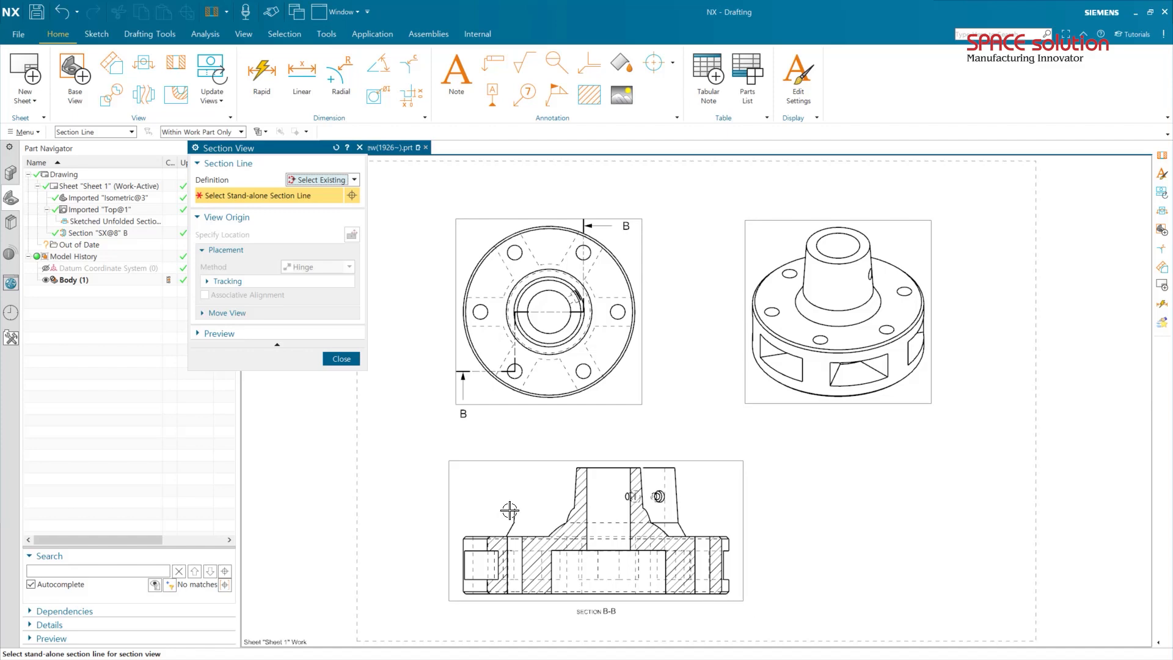
{"action": "left_click", "coordinate": [346, 362]}
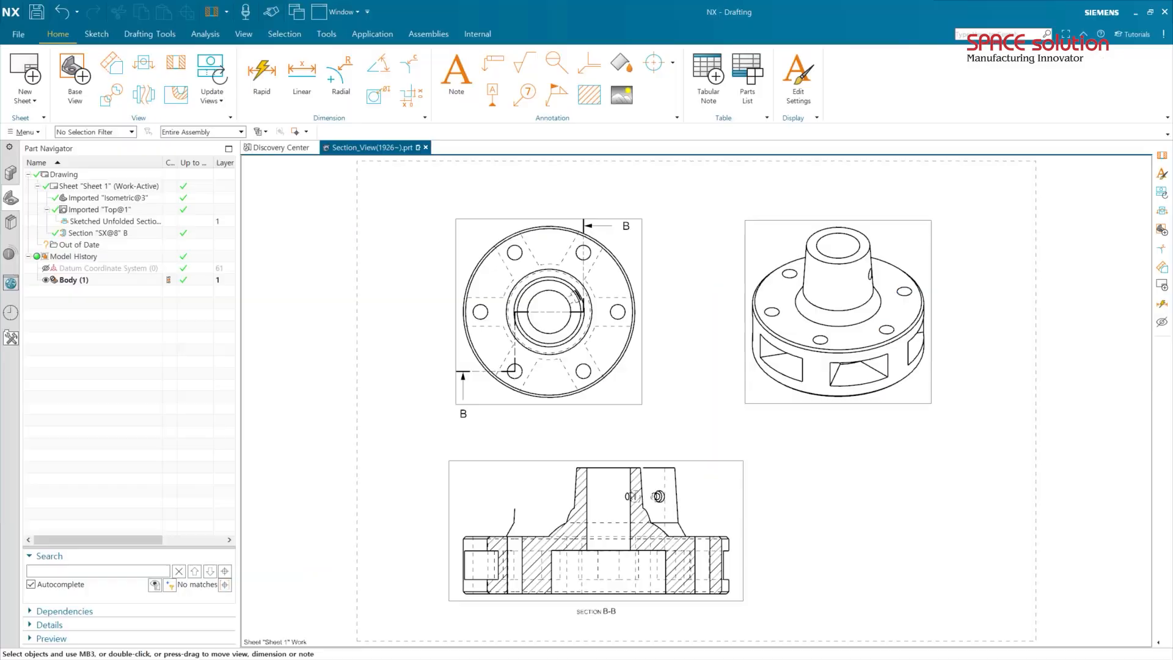
Open the part file Section_View Tool.prt from the 2. Section_View folder.
{"action": "left_click", "coordinate": [9, 36]}
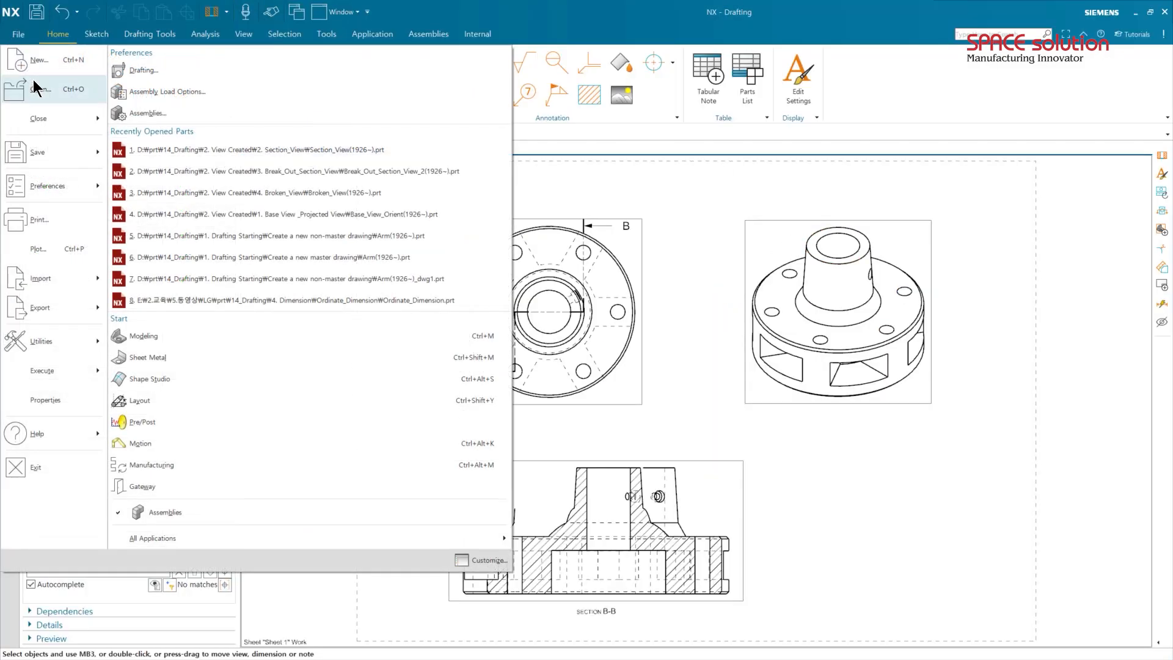
{"action": "left_click", "coordinate": [33, 80]}
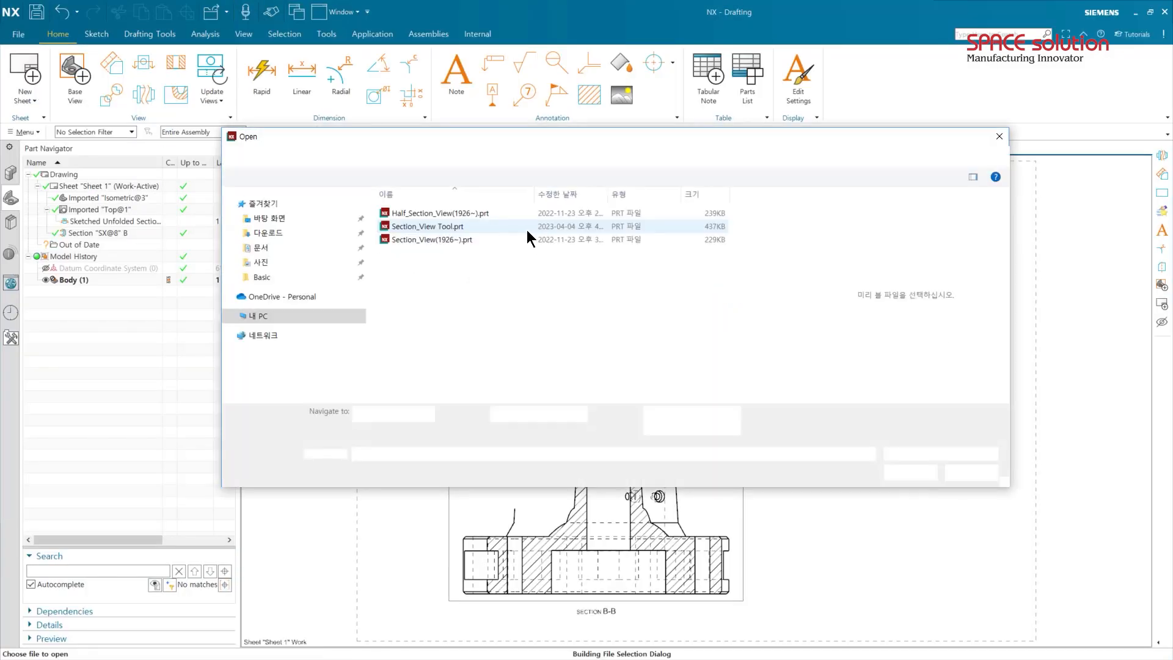
{"action": "left_click", "coordinate": [446, 228]}
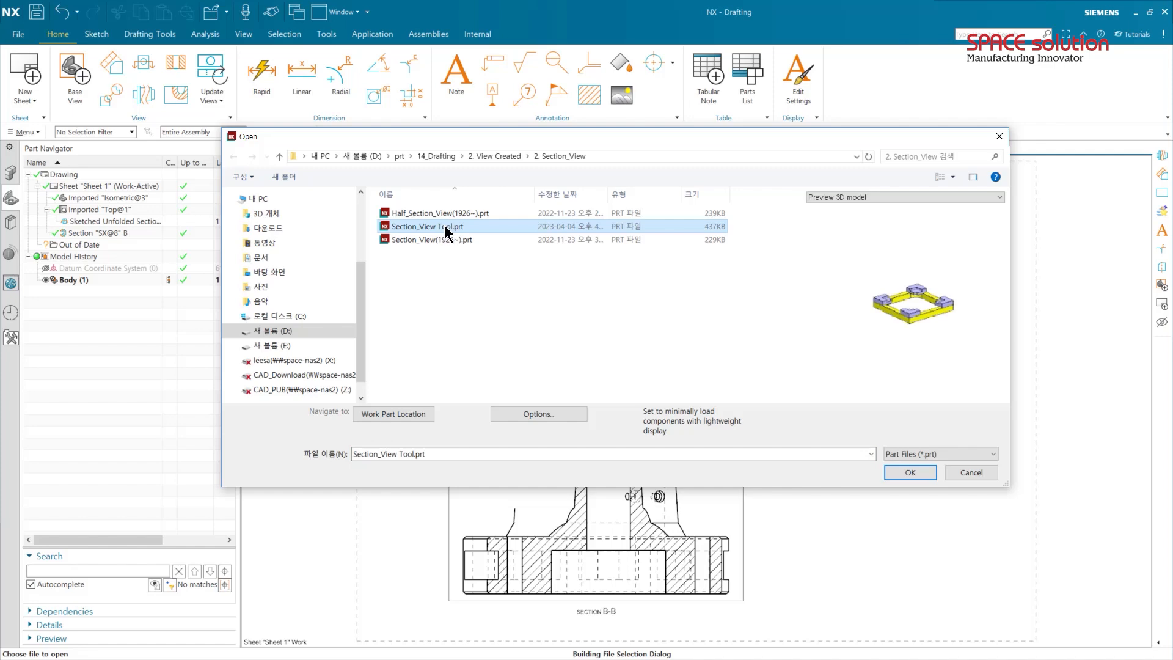
{"action": "left_click", "coordinate": [904, 474]}
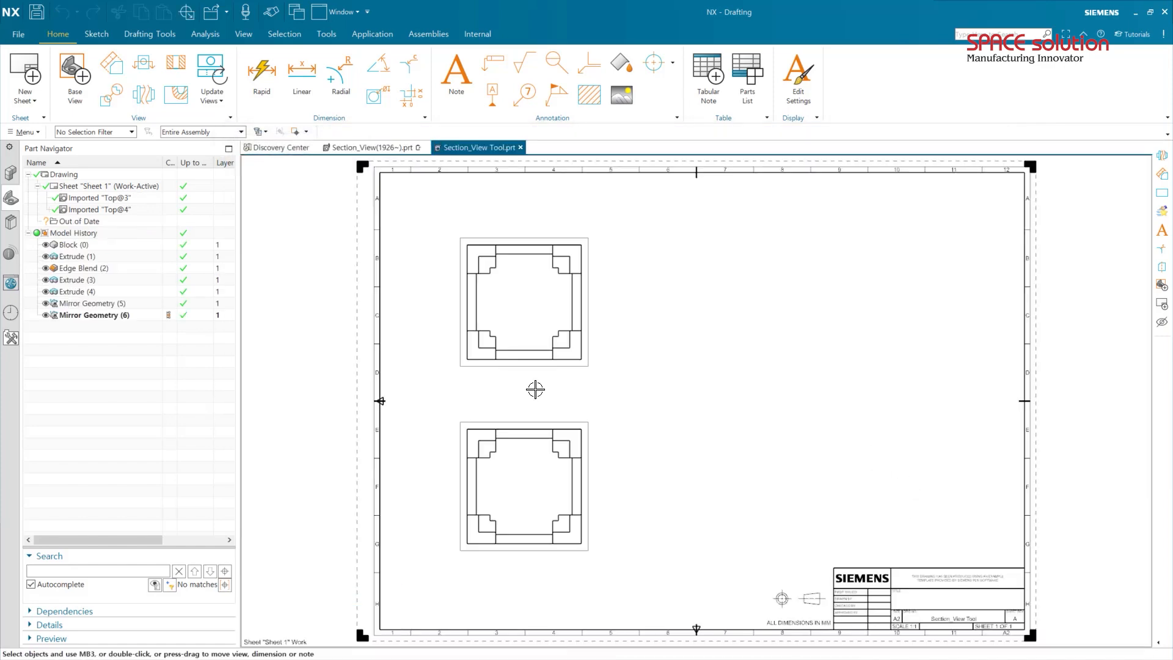
Create a dynamic simple/stepped section view cutting vertically through the middle of the upper view, place it to its right, and delete it.
{"action": "left_click", "coordinate": [174, 63]}
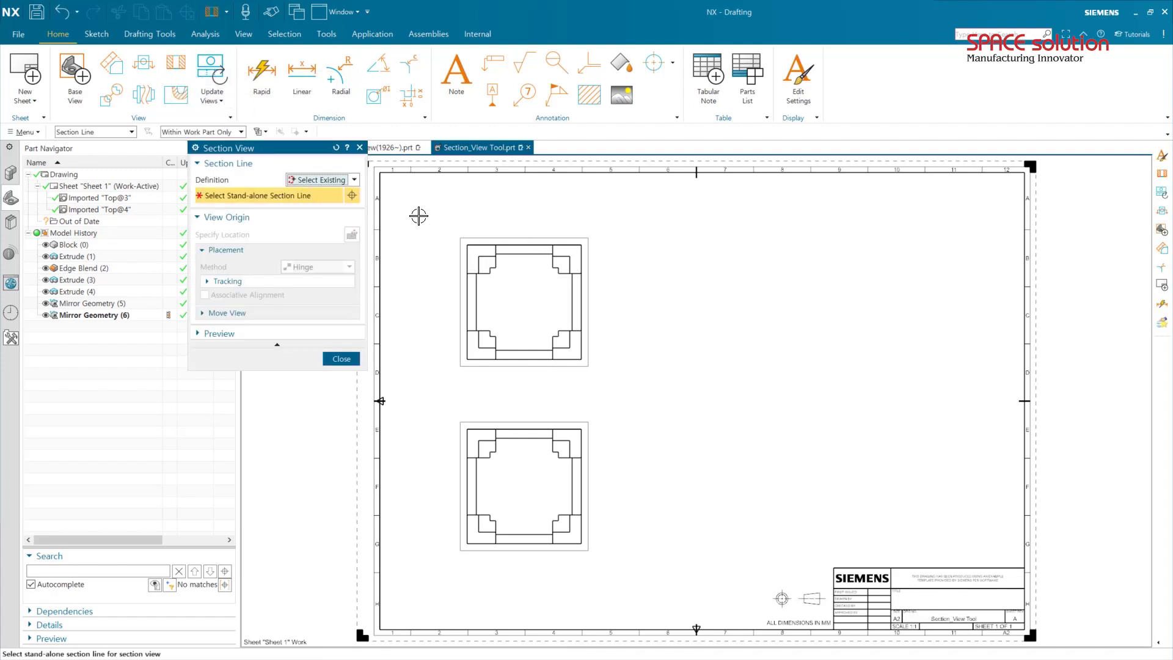
{"action": "left_click", "coordinate": [335, 148]}
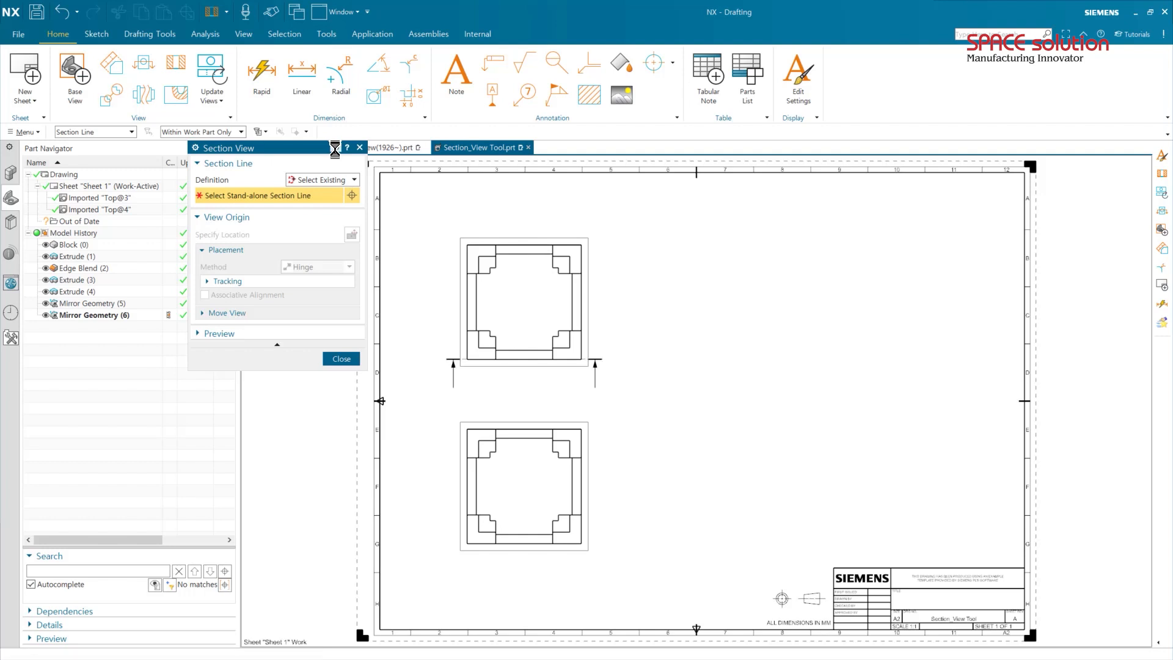
{"action": "left_click", "coordinate": [525, 254]}
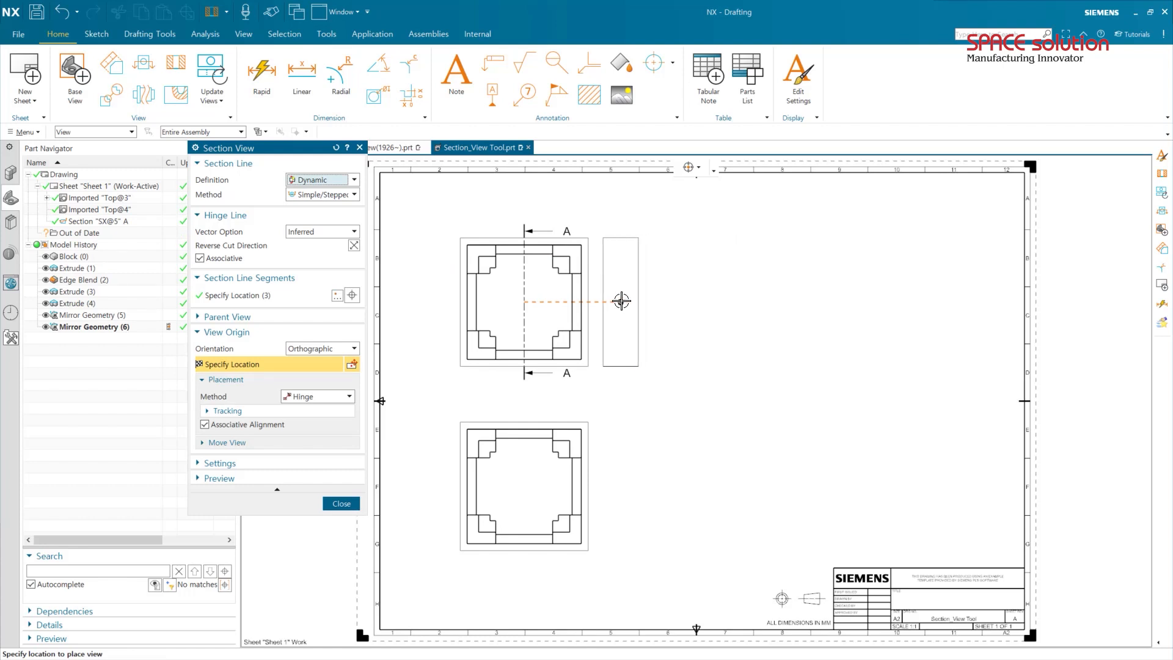
{"action": "left_click", "coordinate": [638, 301]}
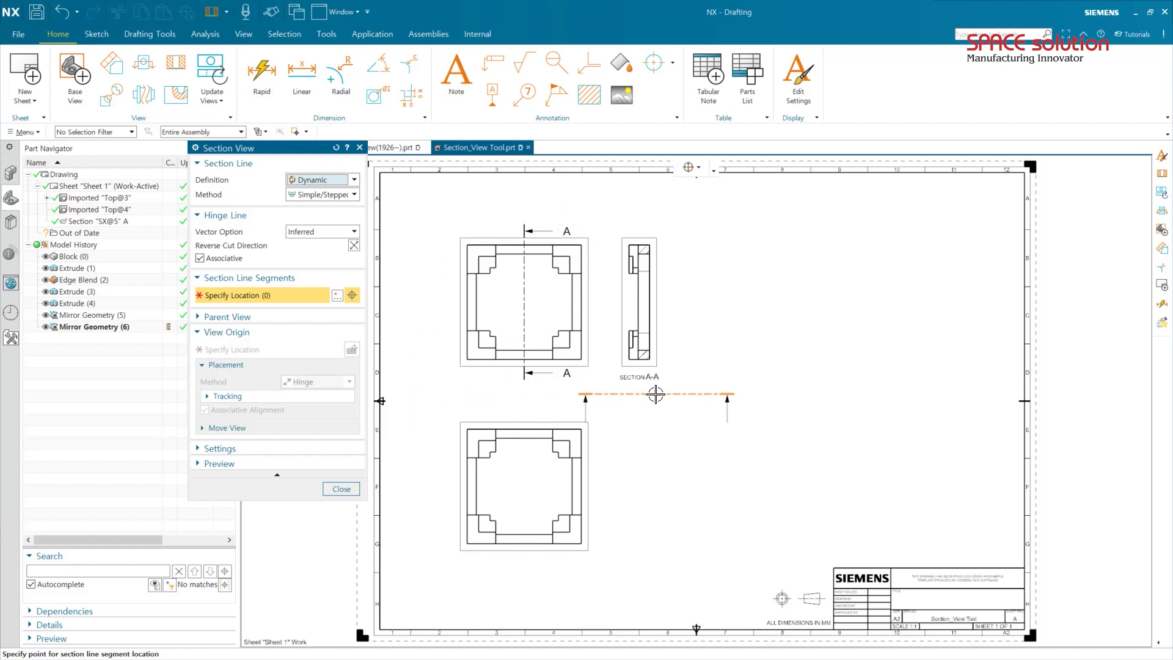
{"action": "key", "text": "Escape"}
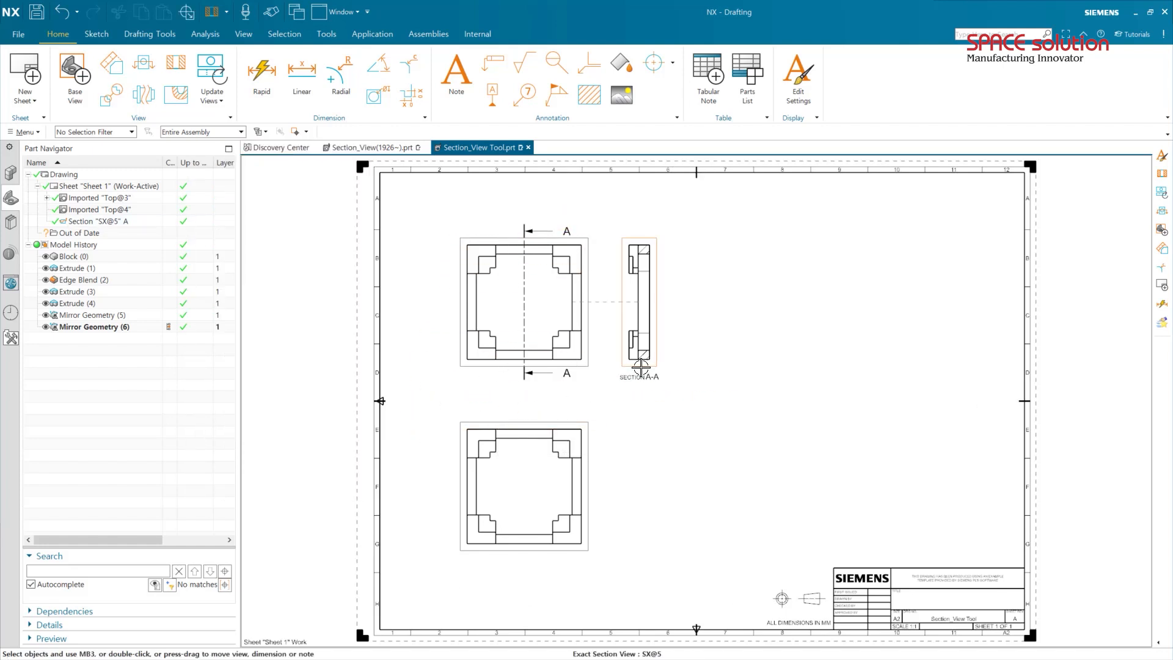
{"action": "left_click", "coordinate": [641, 367]}
{"action": "key", "text": "Delete"}
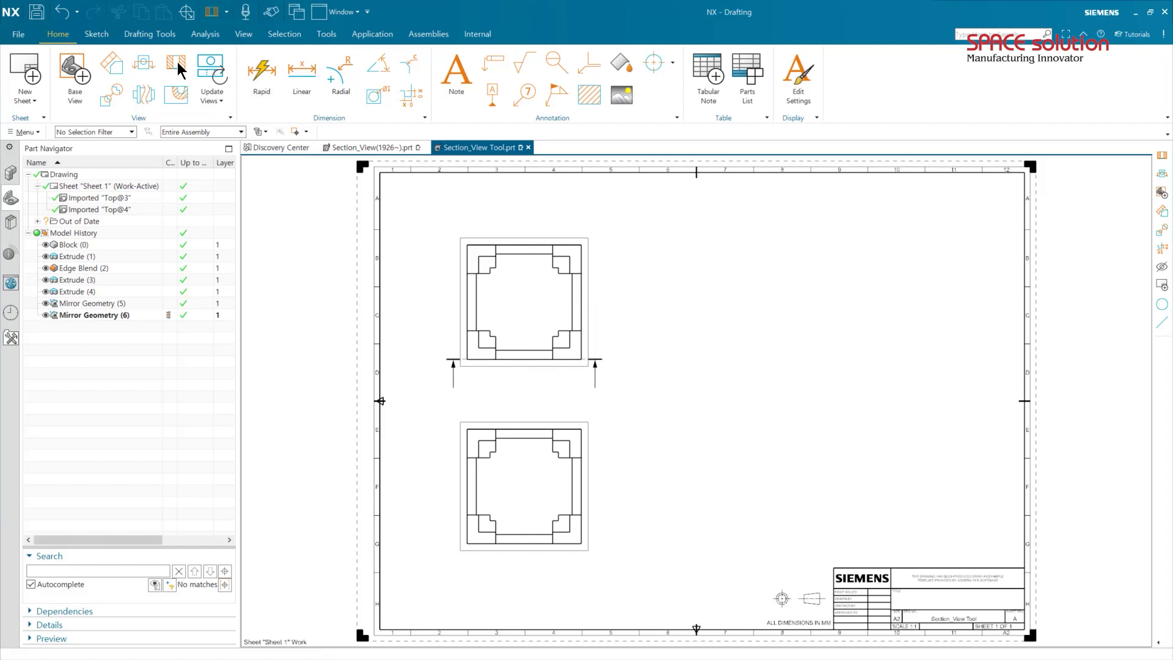
Begin a section view through the midpoint of the upper view's inner top edge and open the Section View Tool with its 3D preview.
{"action": "left_click", "coordinate": [177, 66]}
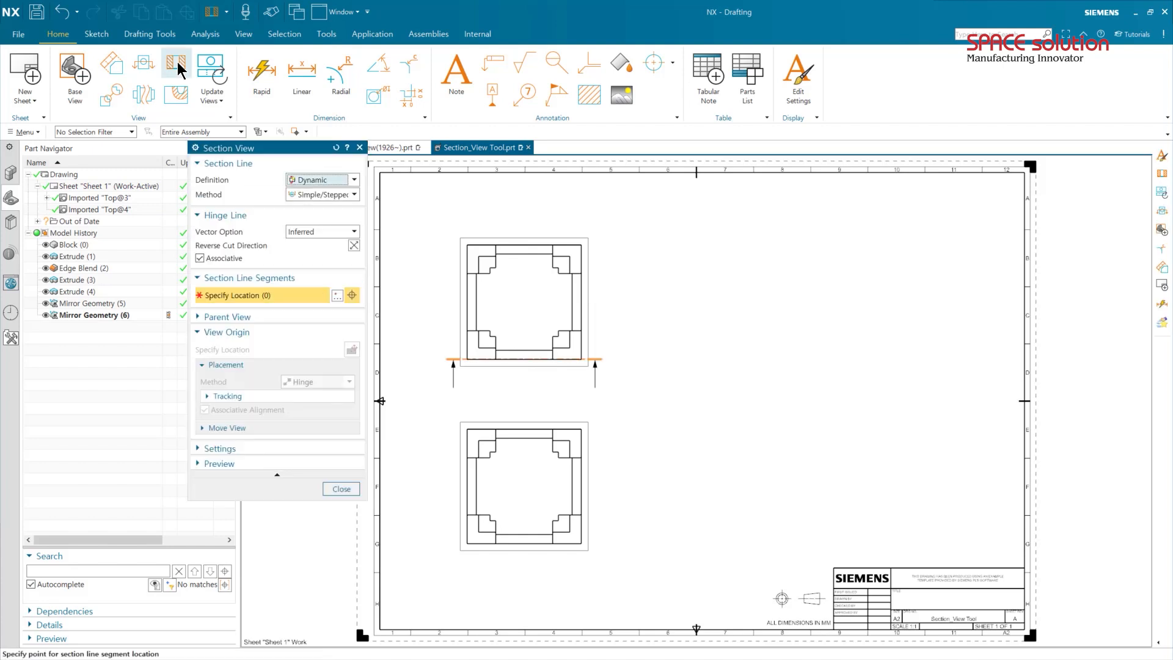
{"action": "left_click", "coordinate": [524, 255]}
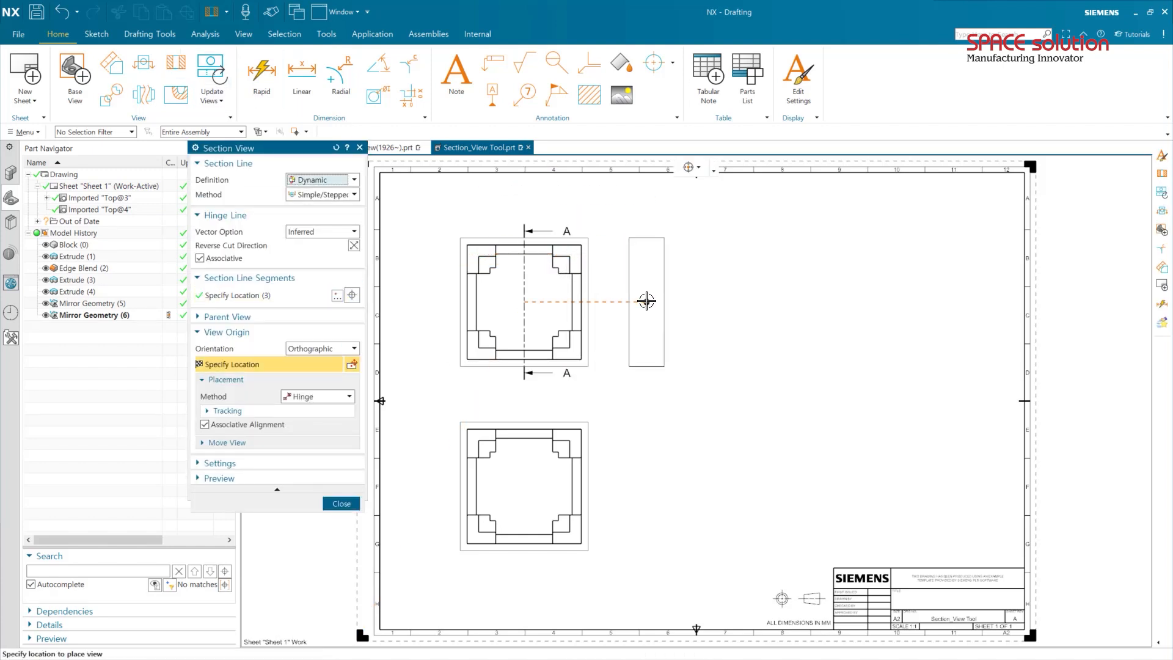
{"action": "right_click", "coordinate": [635, 300]}
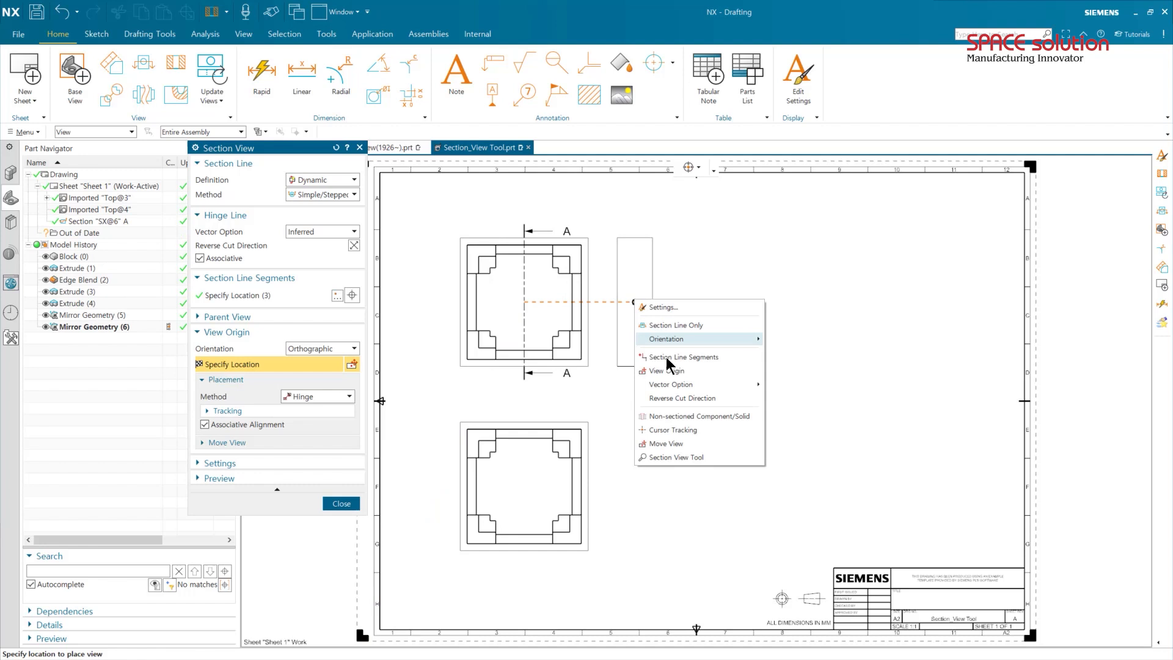
{"action": "left_click", "coordinate": [678, 457]}
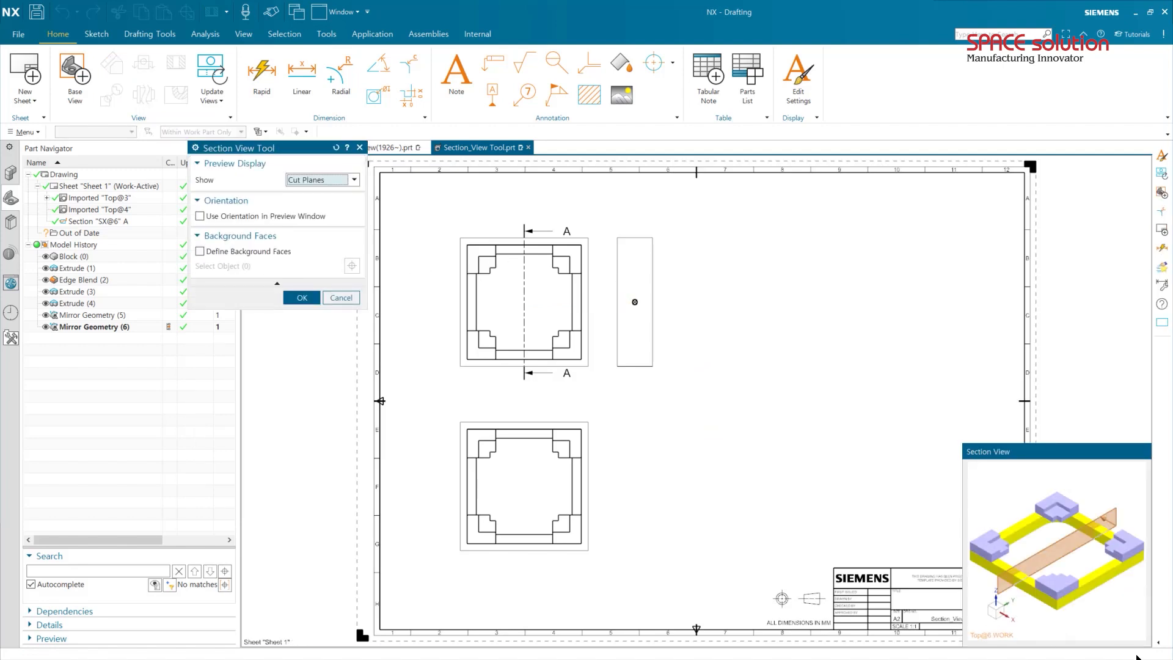
{"action": "left_click_drag", "start_coordinate": [1067, 458], "coordinate": [1046, 306]}
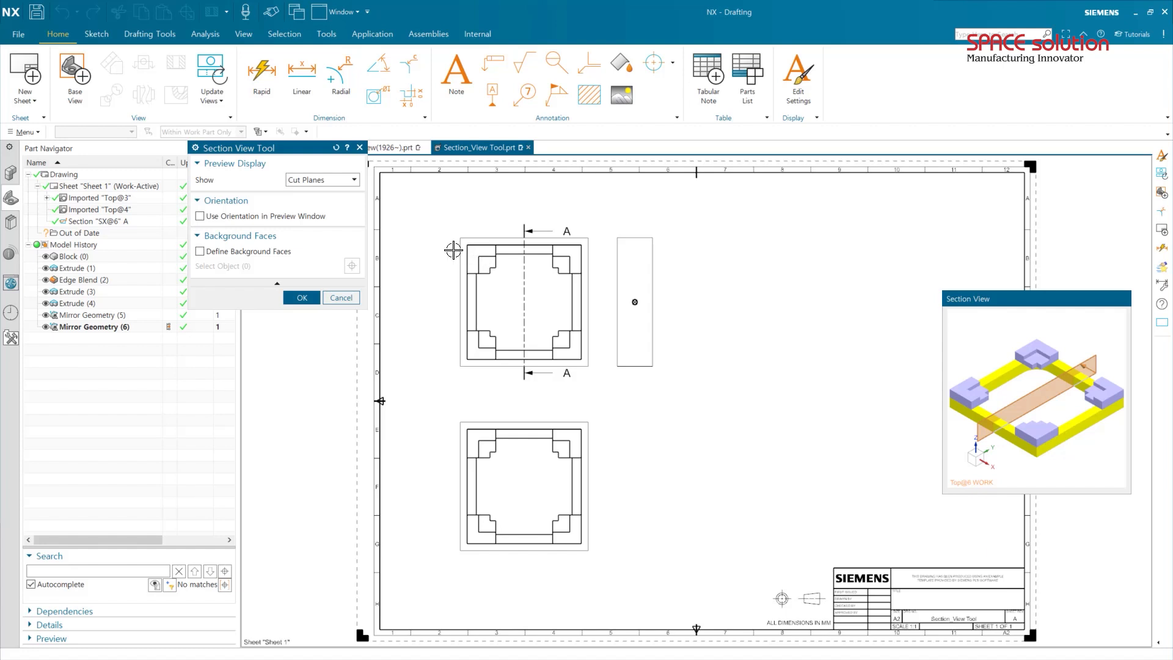
Compare the Cut and Cut Planes display modes in the Section View Tool preview, ending on Cut Planes.
{"action": "left_click", "coordinate": [314, 202]}
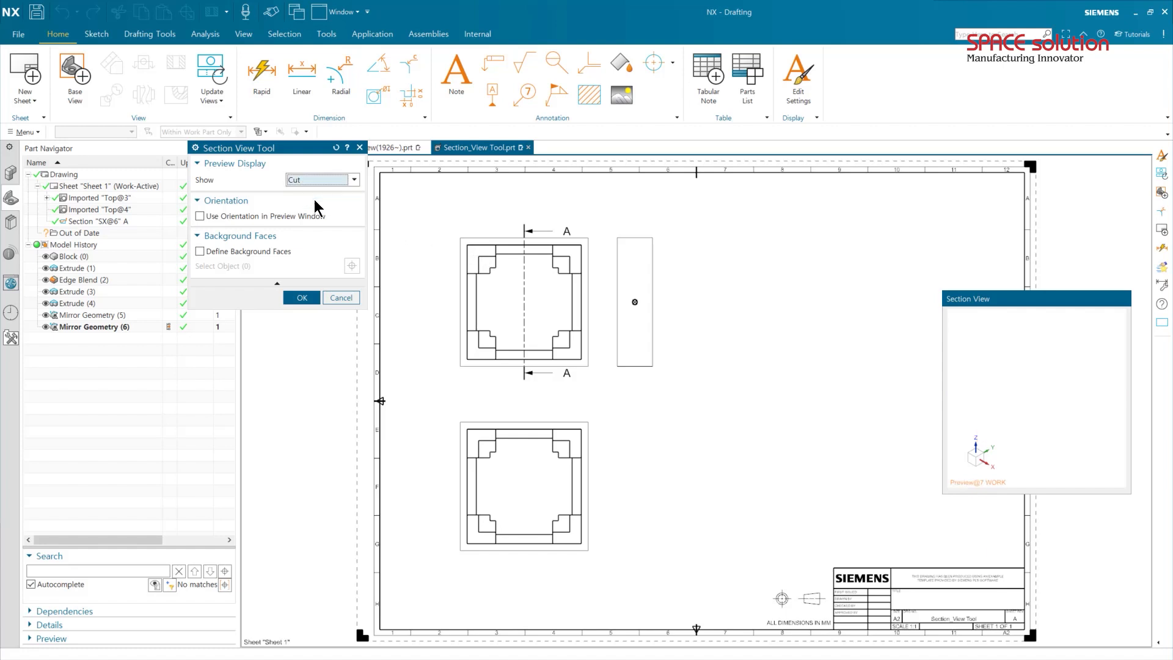
{"action": "scroll", "coordinate": [1035, 379], "scroll_direction": "down", "scroll_amount": 1}
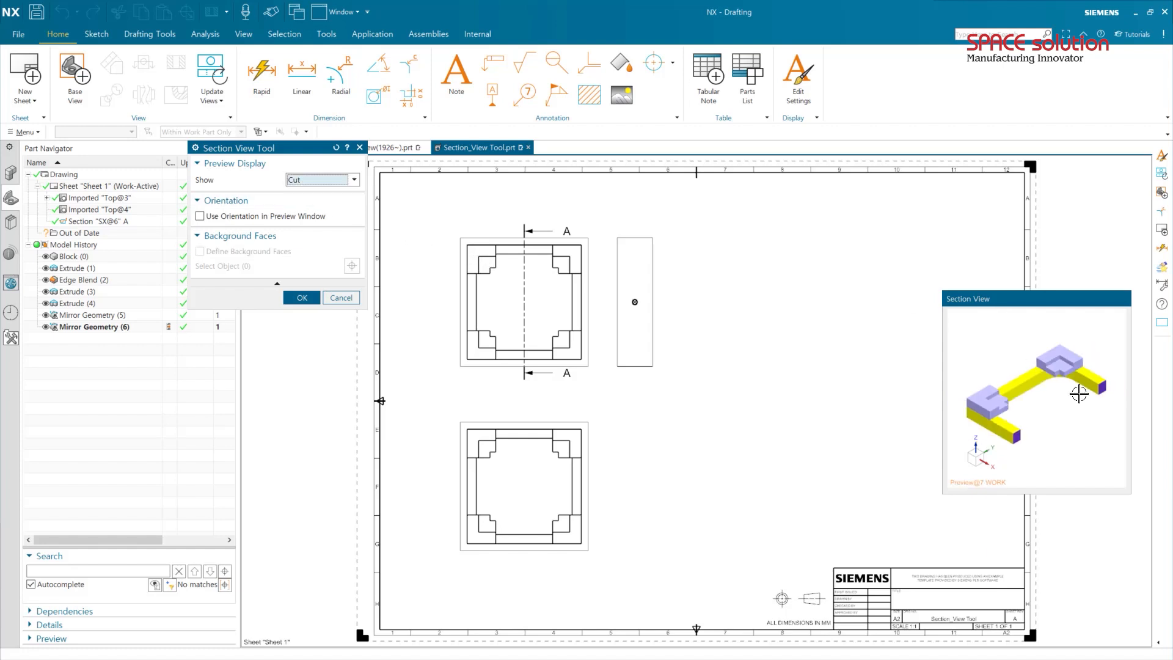
{"action": "middle_click_drag", "start_coordinate": [1080, 394], "coordinate": [1075, 390], "text": "shift"}
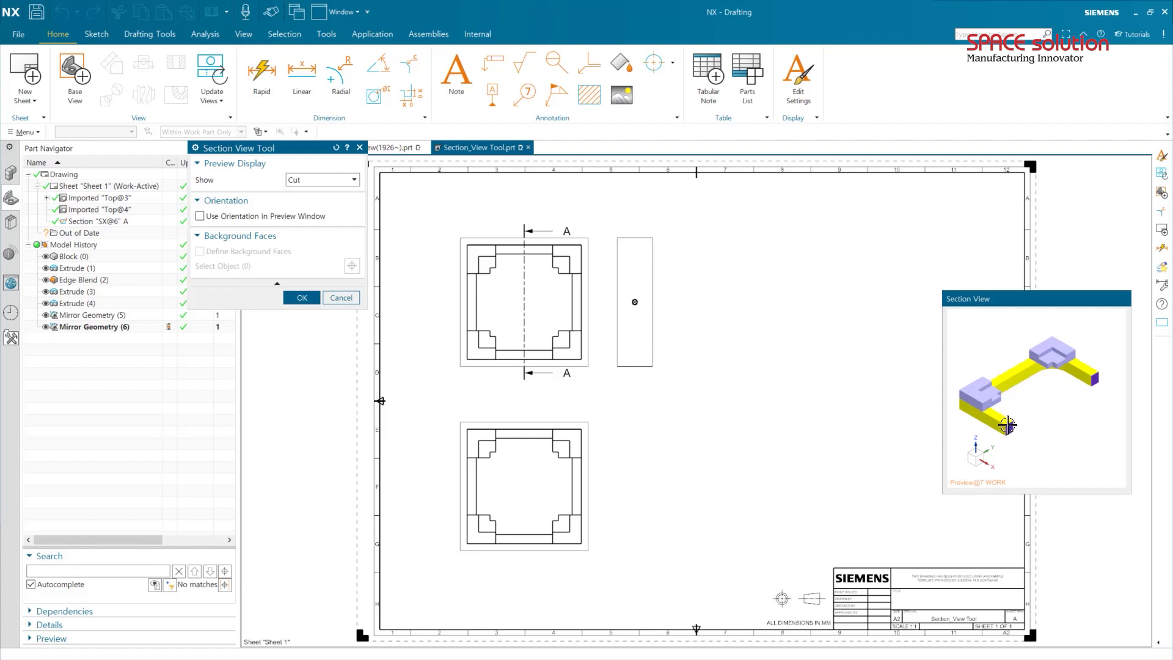
{"action": "left_click", "coordinate": [338, 186]}
{"action": "left_click", "coordinate": [327, 193]}
{"action": "left_click", "coordinate": [328, 180]}
{"action": "left_click", "coordinate": [316, 209]}
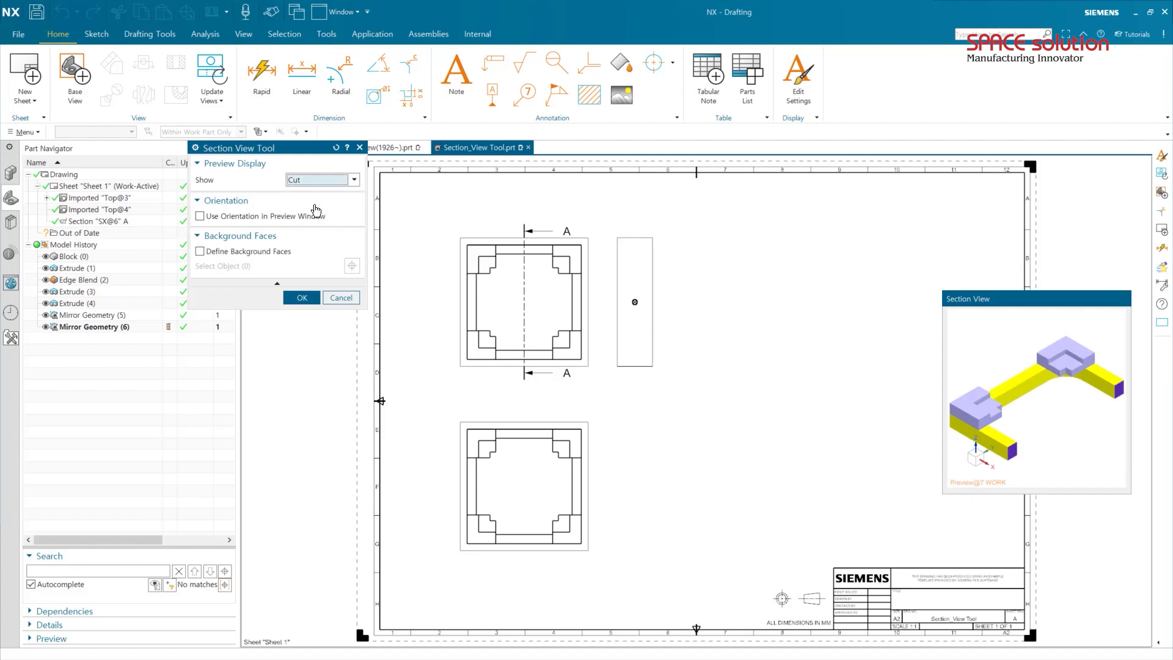
{"action": "left_click", "coordinate": [315, 179]}
{"action": "left_click", "coordinate": [304, 193]}
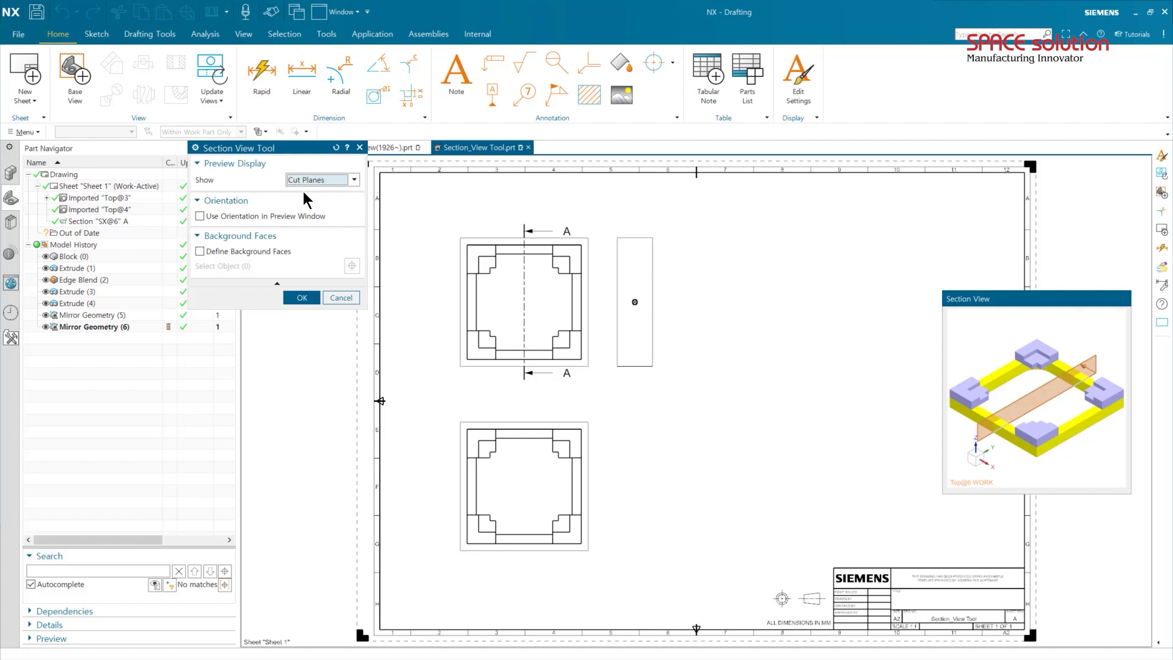
Apply the preview window's orientation to the section view and place it to the right of the upper view.
{"action": "left_click", "coordinate": [282, 219]}
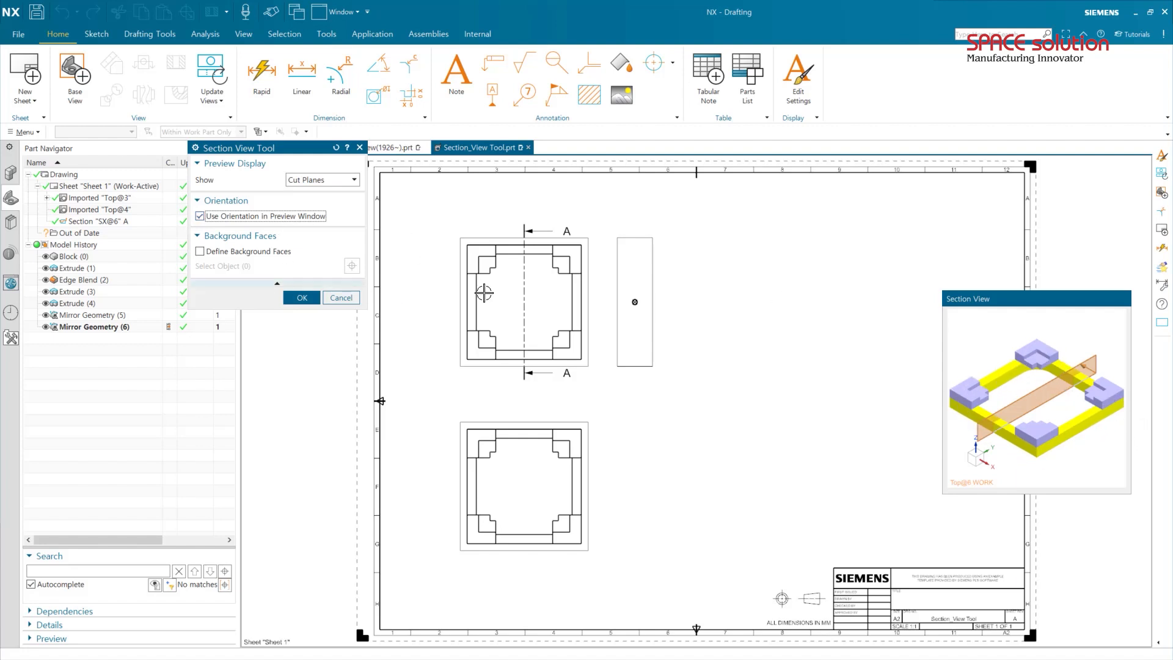
{"action": "left_click", "coordinate": [300, 297]}
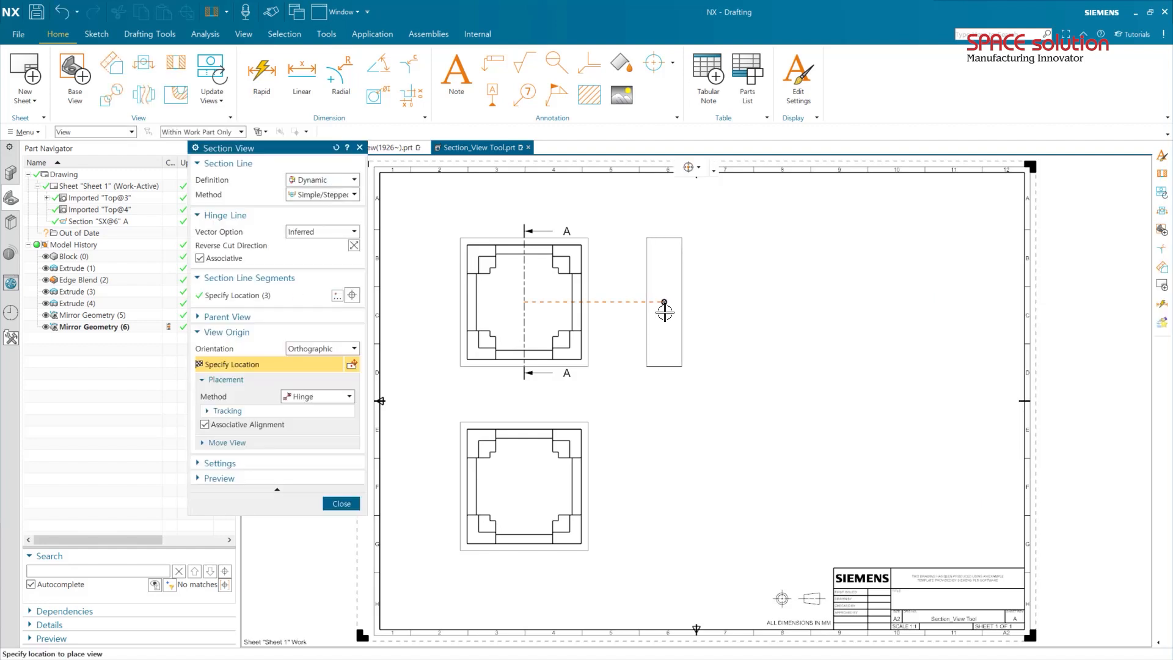
{"action": "left_click", "coordinate": [666, 306]}
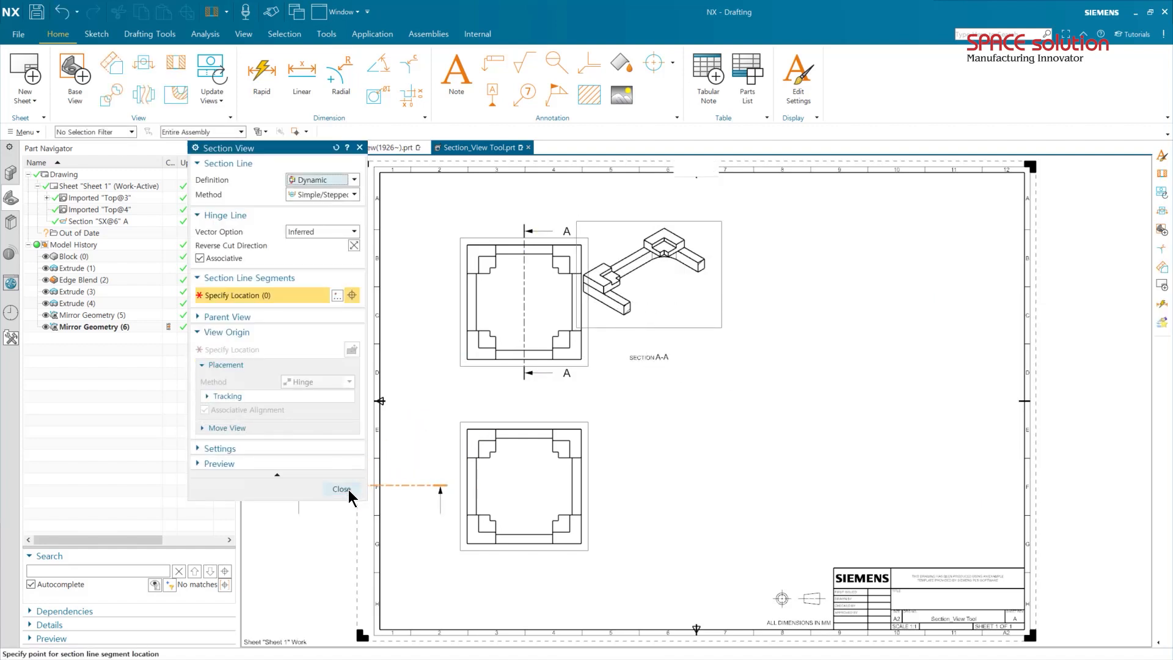
{"action": "left_click", "coordinate": [341, 503]}
Move the pictorial section view clear of its parent view and then delete it.
{"action": "left_click_drag", "start_coordinate": [676, 329], "coordinate": [738, 346]}
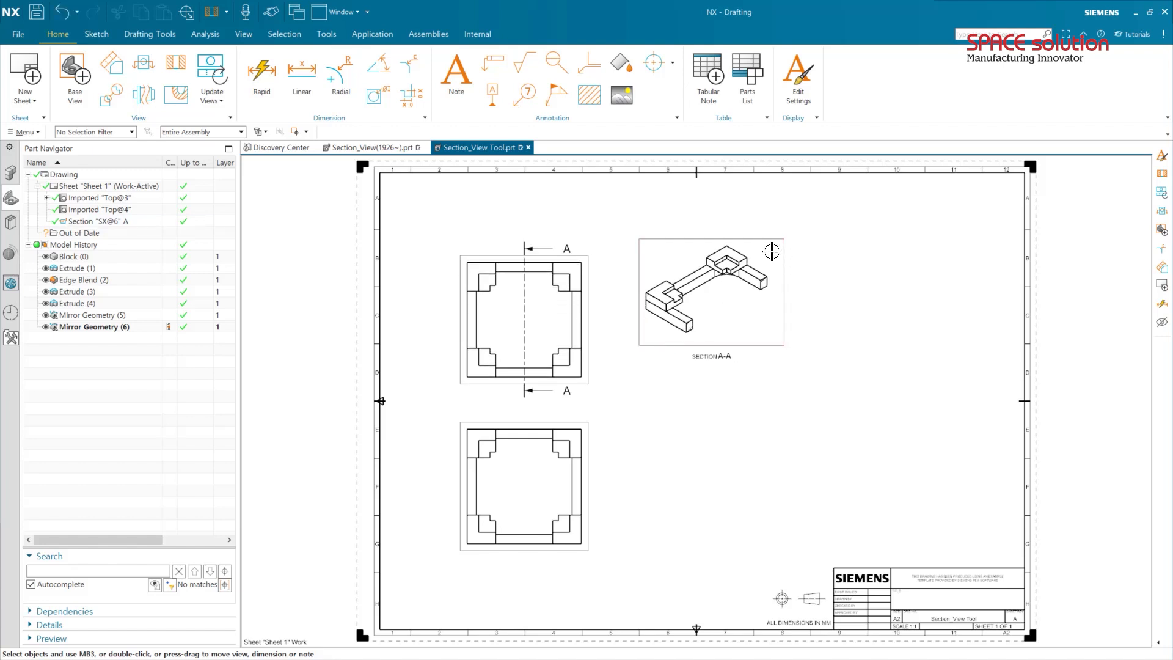
{"action": "left_click", "coordinate": [669, 351]}
{"action": "key", "text": "Delete"}
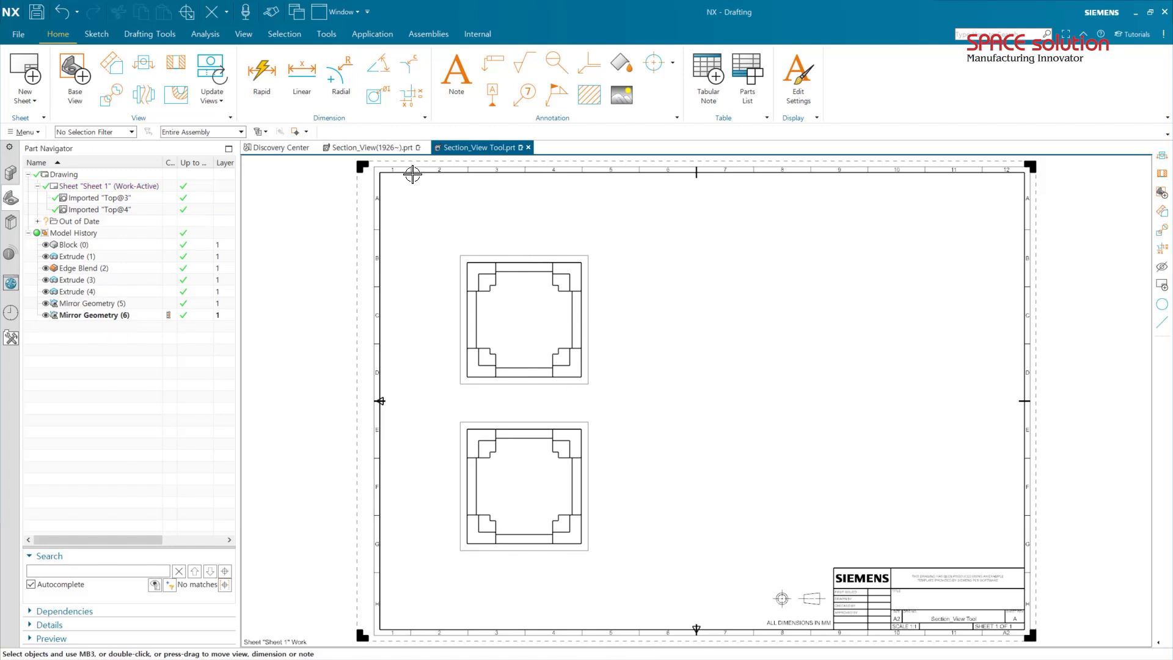
Begin a section view vertically through the middle of the upper view with associative alignment off, and open the Section View Tool.
{"action": "left_click", "coordinate": [176, 66]}
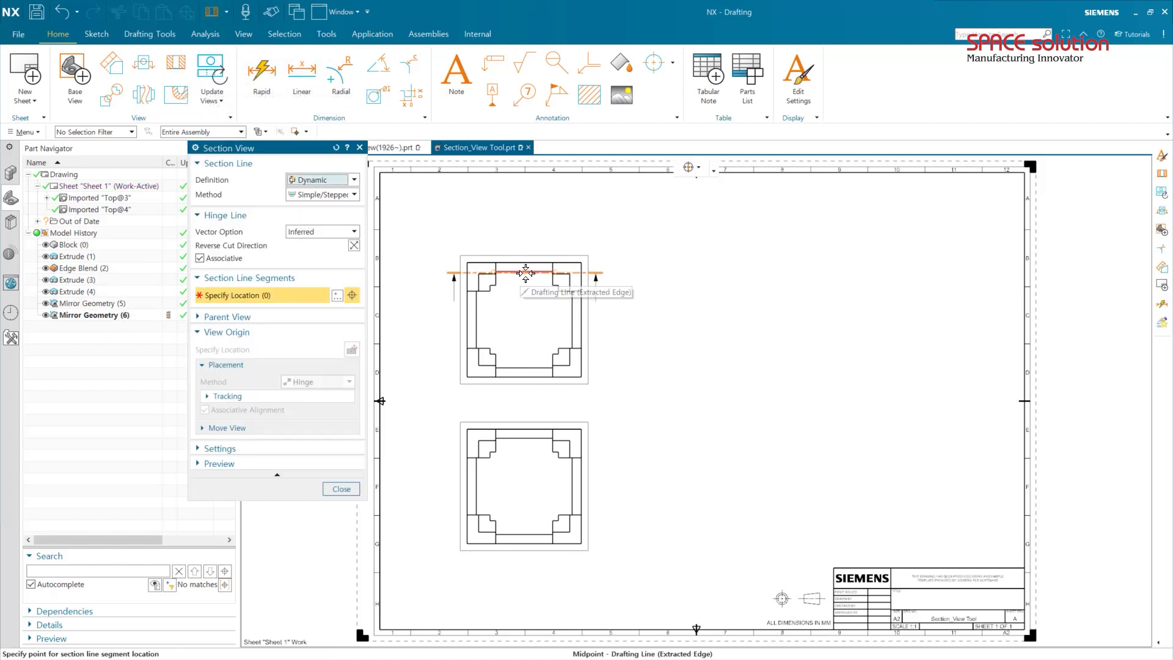
{"action": "left_click", "coordinate": [524, 270]}
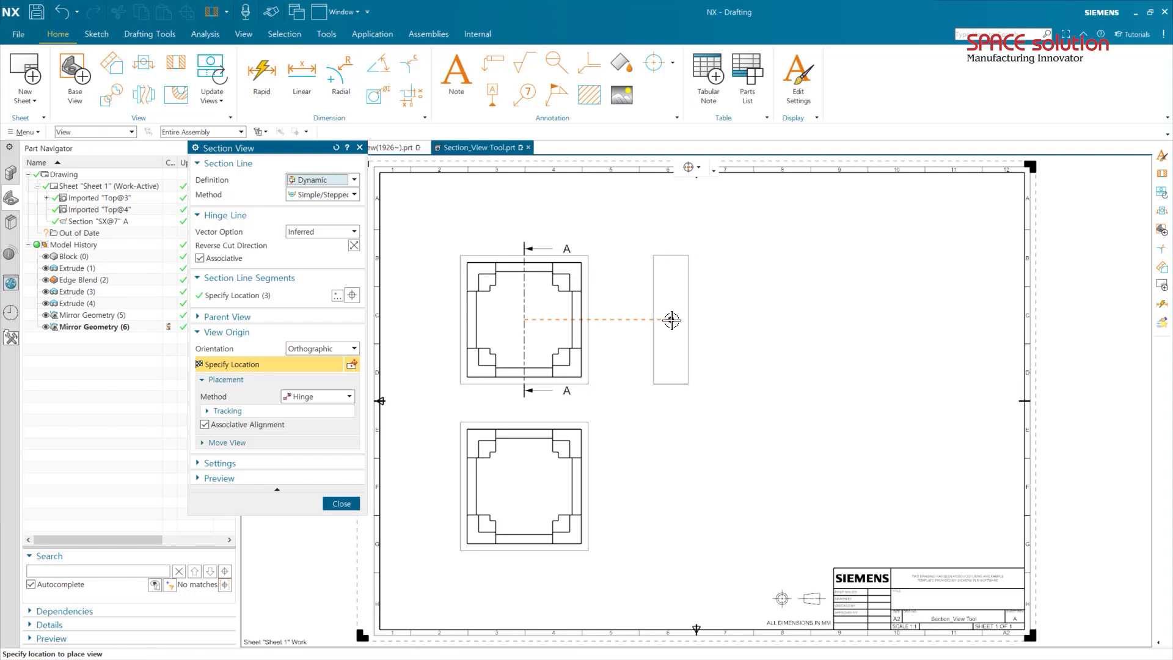
{"action": "left_click", "coordinate": [273, 421]}
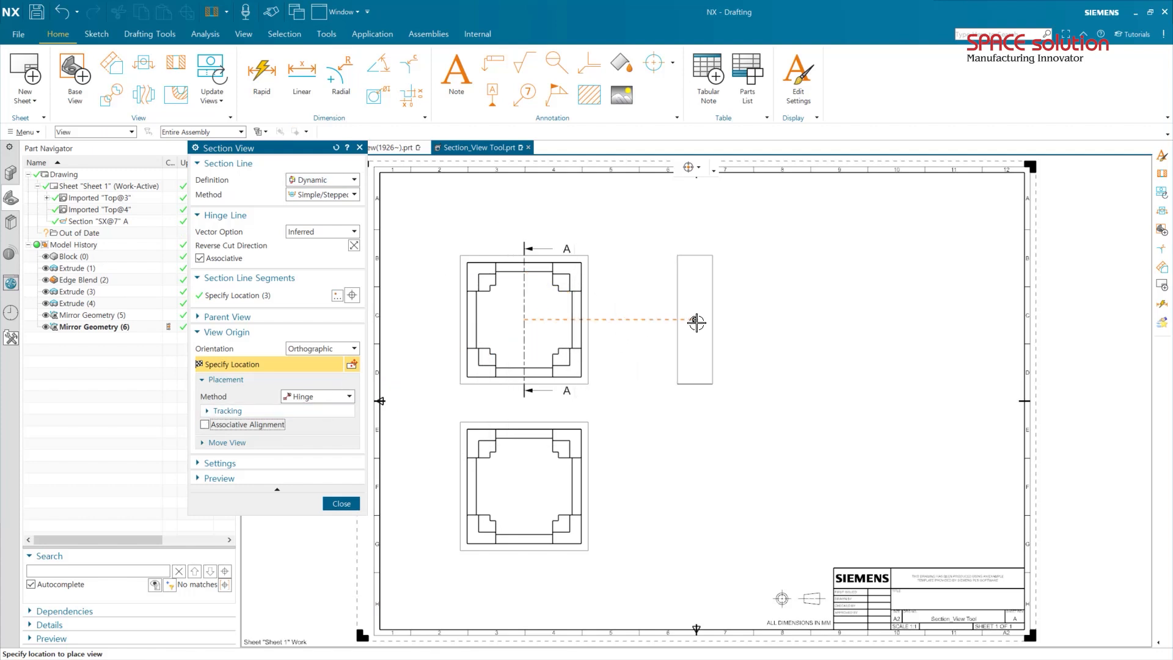
{"action": "right_click", "coordinate": [680, 323]}
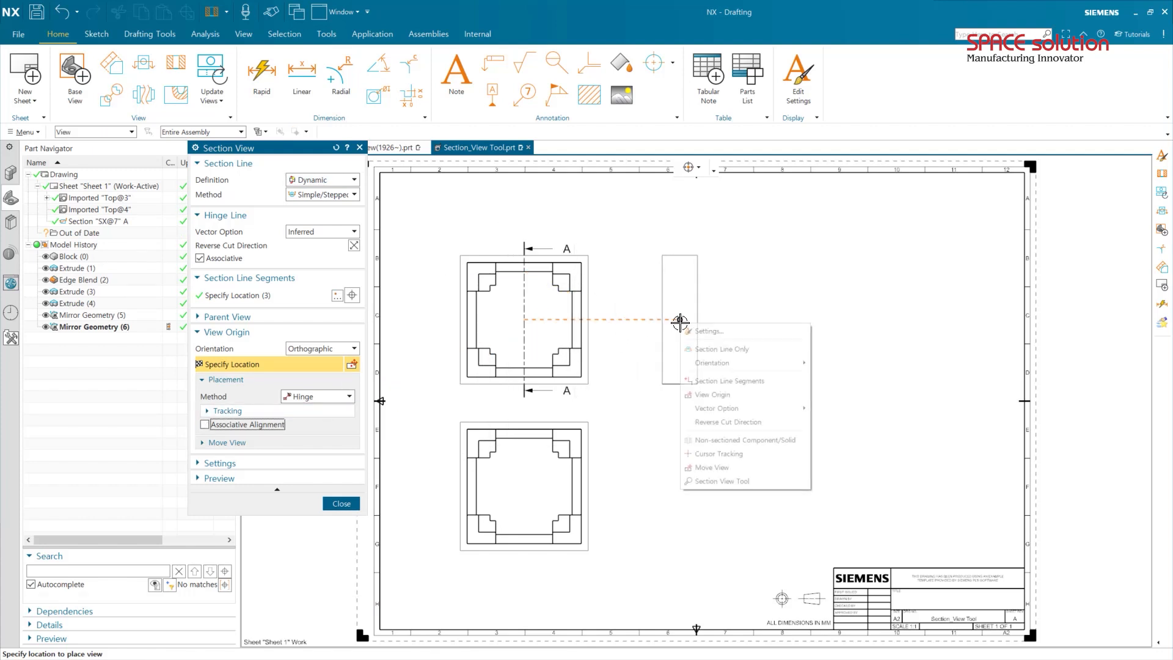
{"action": "left_click", "coordinate": [693, 480]}
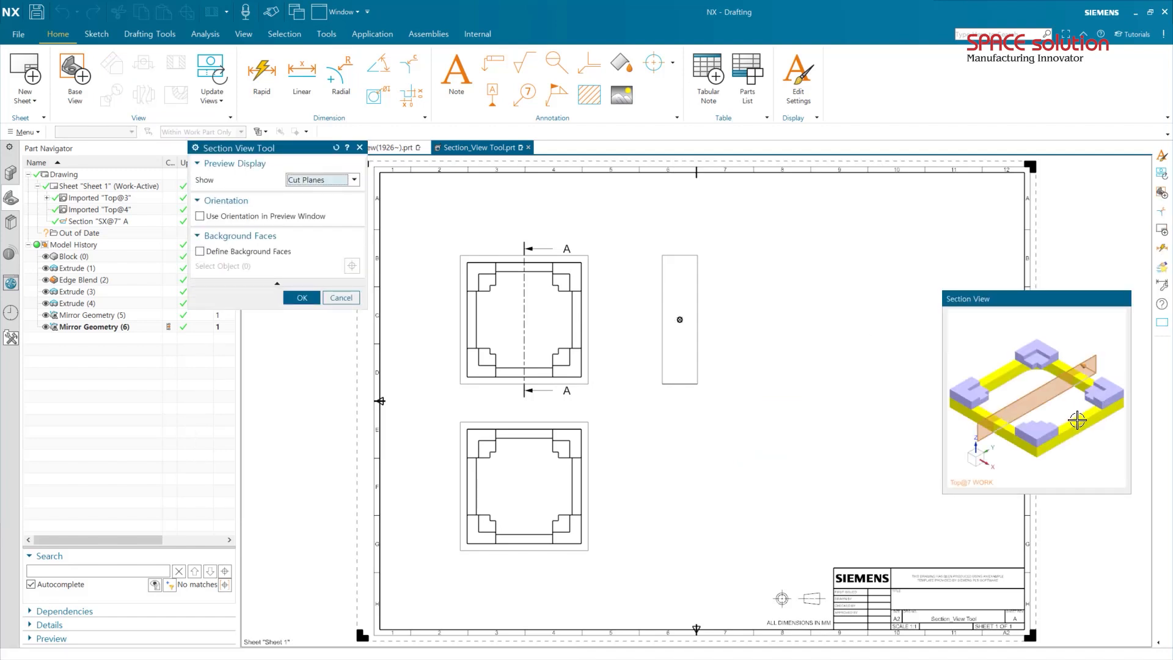
Rotate the 3D preview to a new viewing angle, use that orientation for the section view, and place it to the right of the upper view.
{"action": "mouse_move", "coordinate": [1077, 420]}
{"action": "middle_mouse_down"}
{"action": "mouse_move", "coordinate": [1049, 410]}
{"action": "mouse_move", "coordinate": [1038, 440]}
{"action": "middle_mouse_up"}
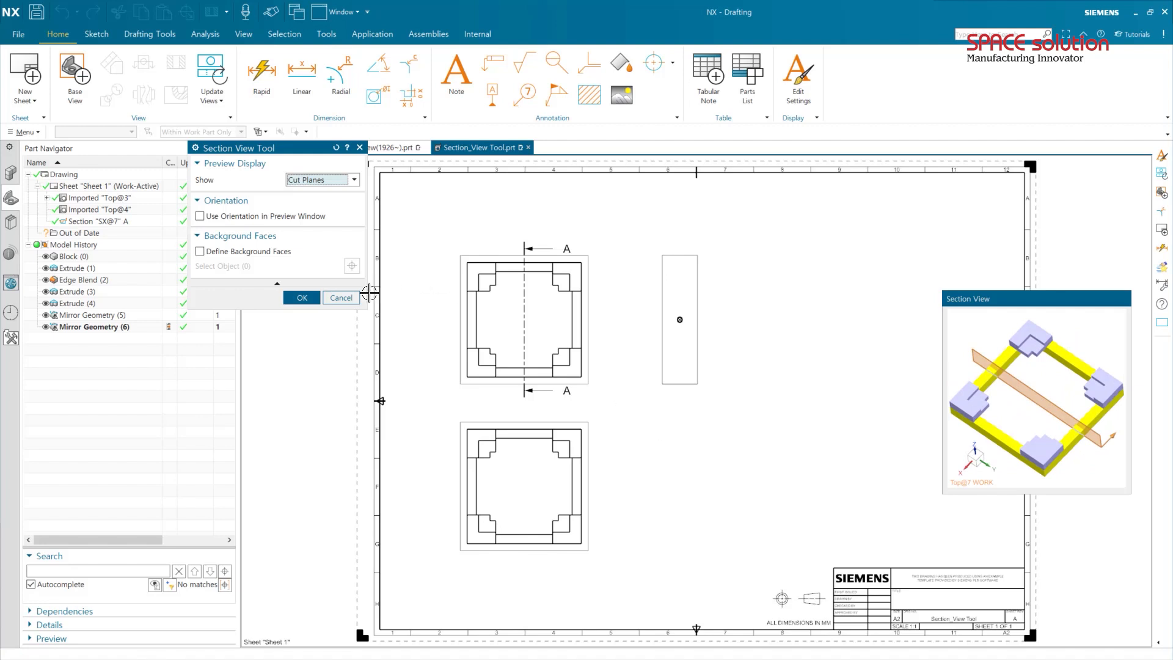
{"action": "left_click", "coordinate": [318, 217]}
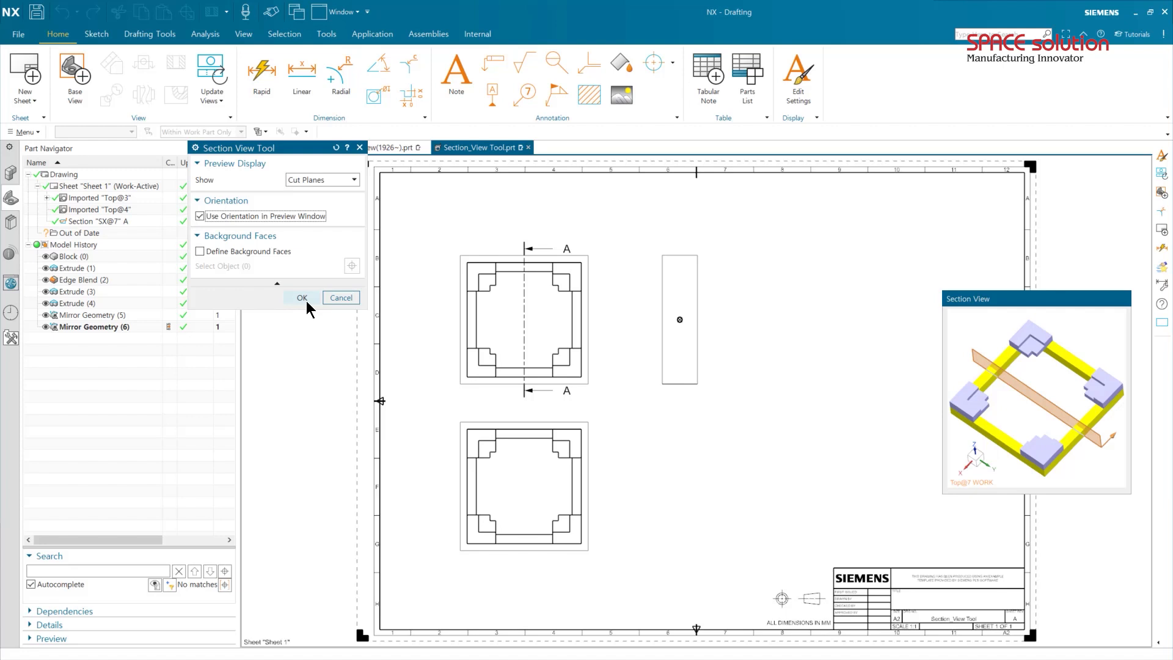
{"action": "left_click", "coordinate": [302, 298]}
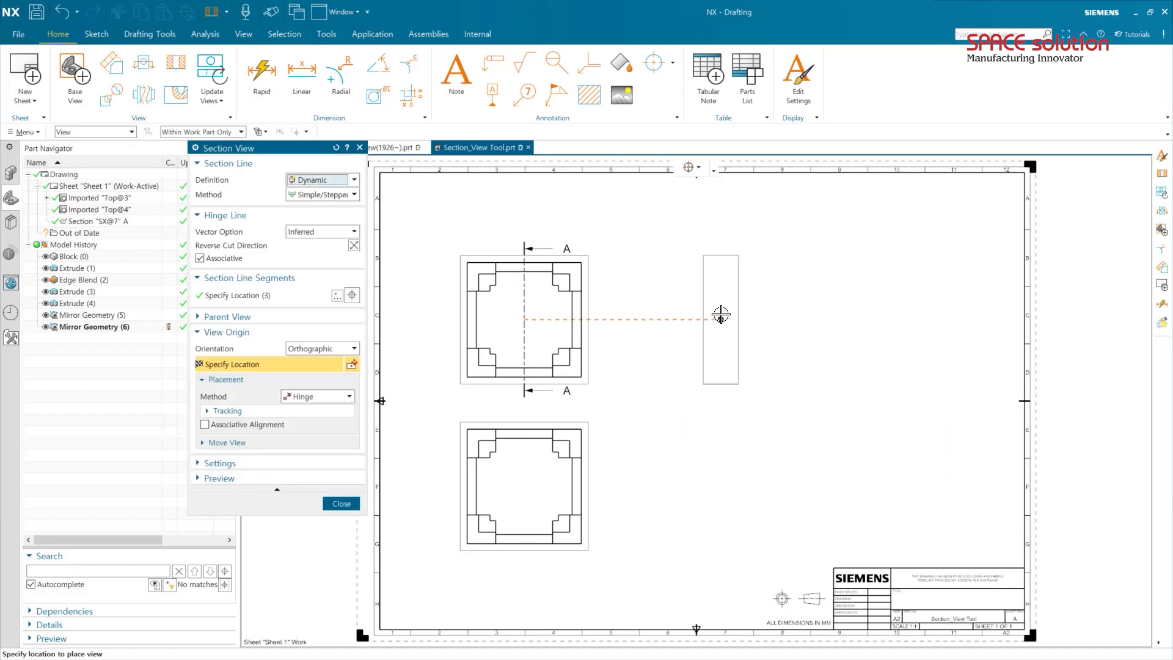
{"action": "left_click", "coordinate": [721, 314]}
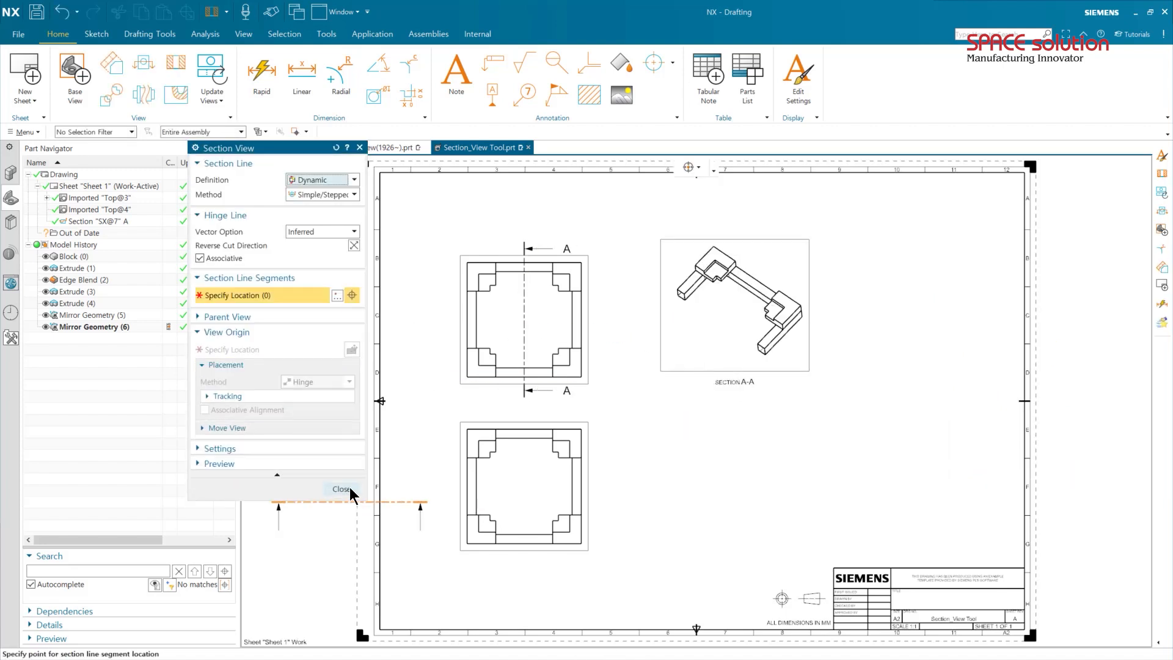
{"action": "left_click", "coordinate": [351, 490]}
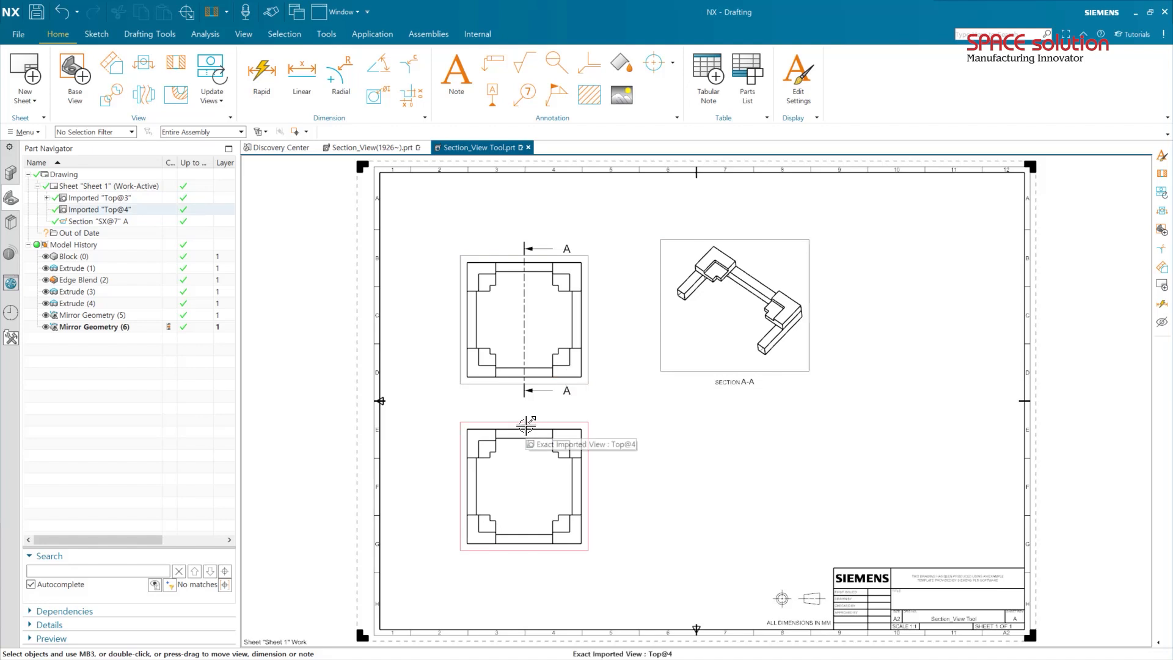
Create a section view vertically through the middle of the lower square view and place it just to the right.
{"action": "left_click", "coordinate": [193, 75]}
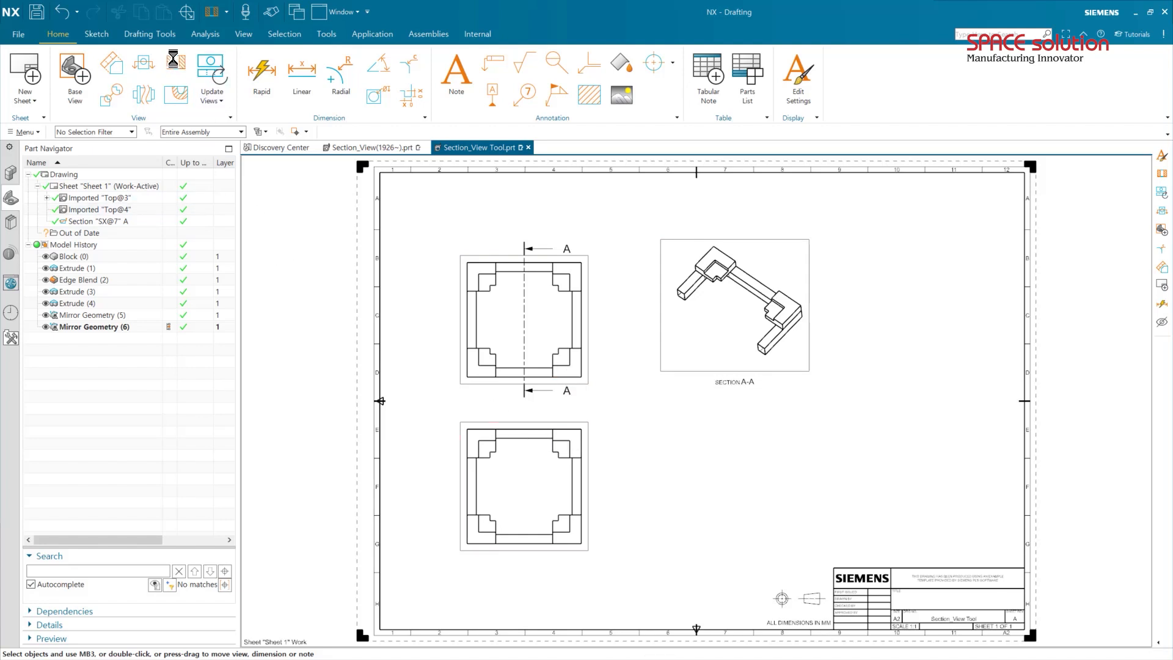
{"action": "left_click", "coordinate": [525, 438]}
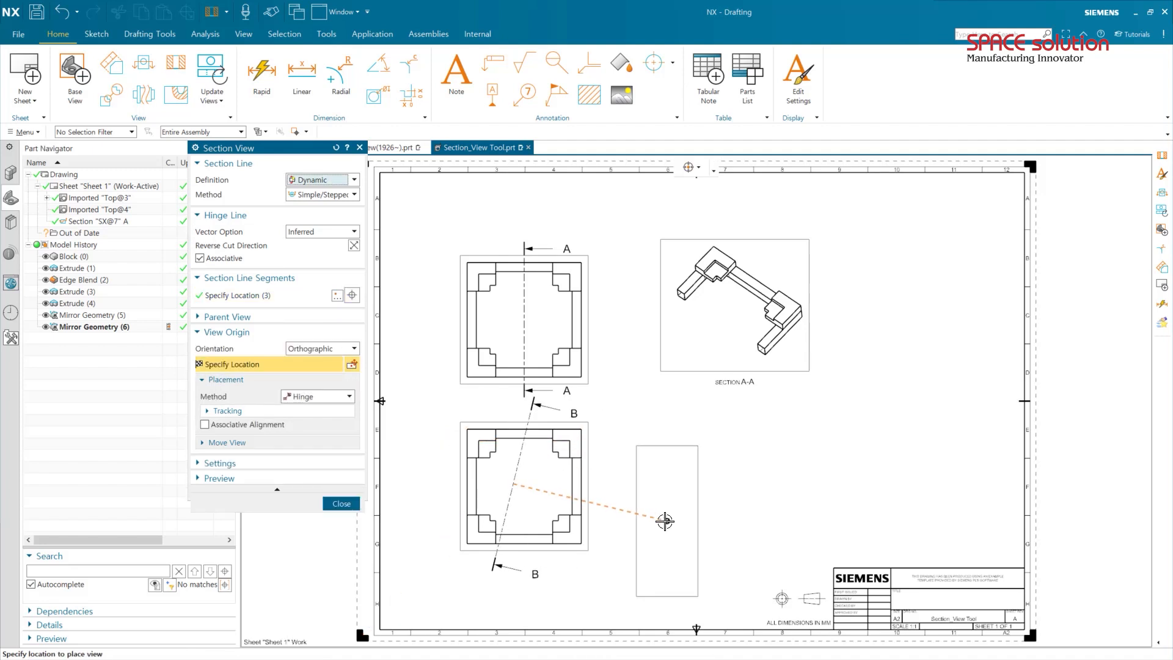
{"action": "left_click", "coordinate": [640, 498]}
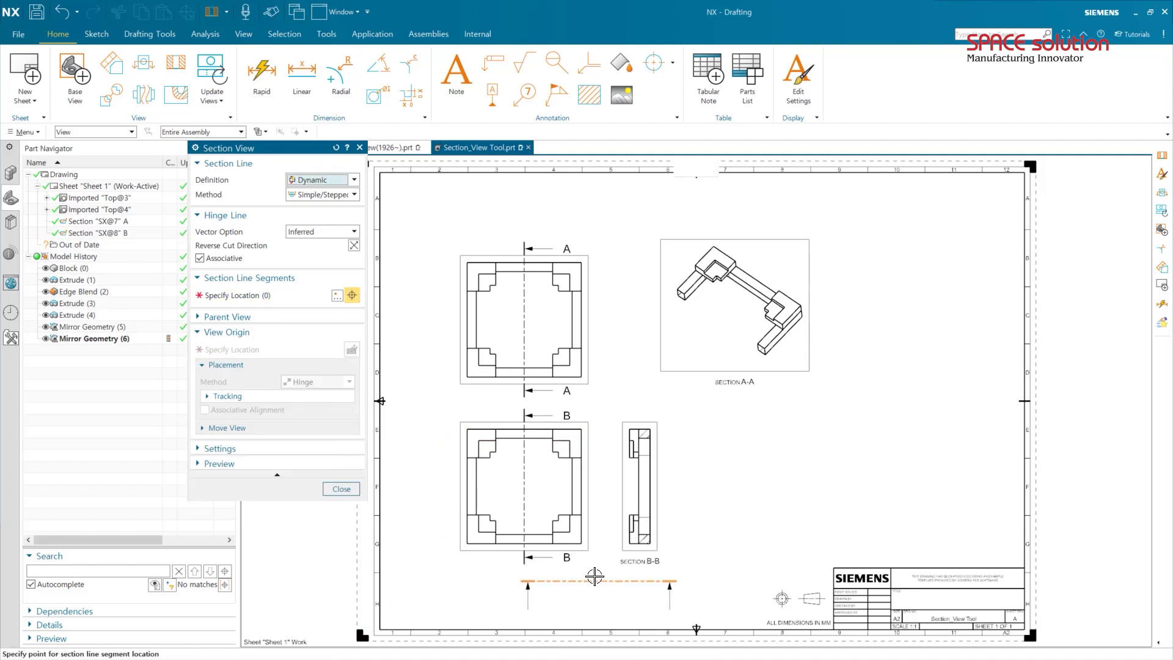
Begin another vertical section through the middle of the lower view and enable Define Background Faces in the Section View Tool.
{"action": "left_click", "coordinate": [524, 429]}
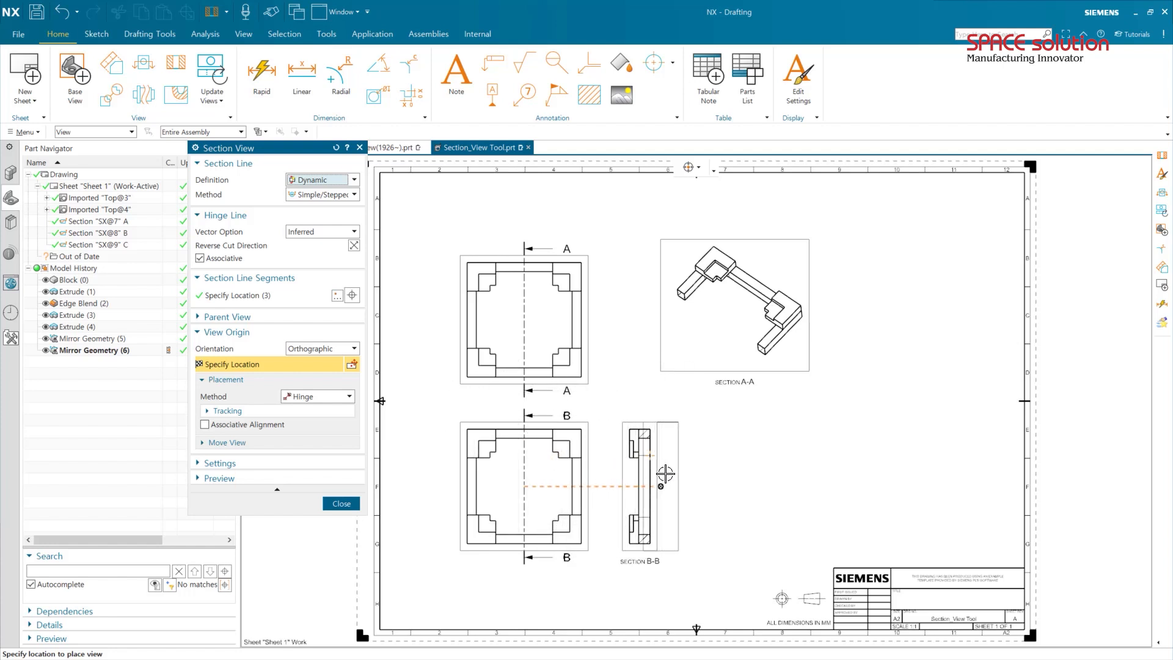
{"action": "right_click", "coordinate": [730, 477]}
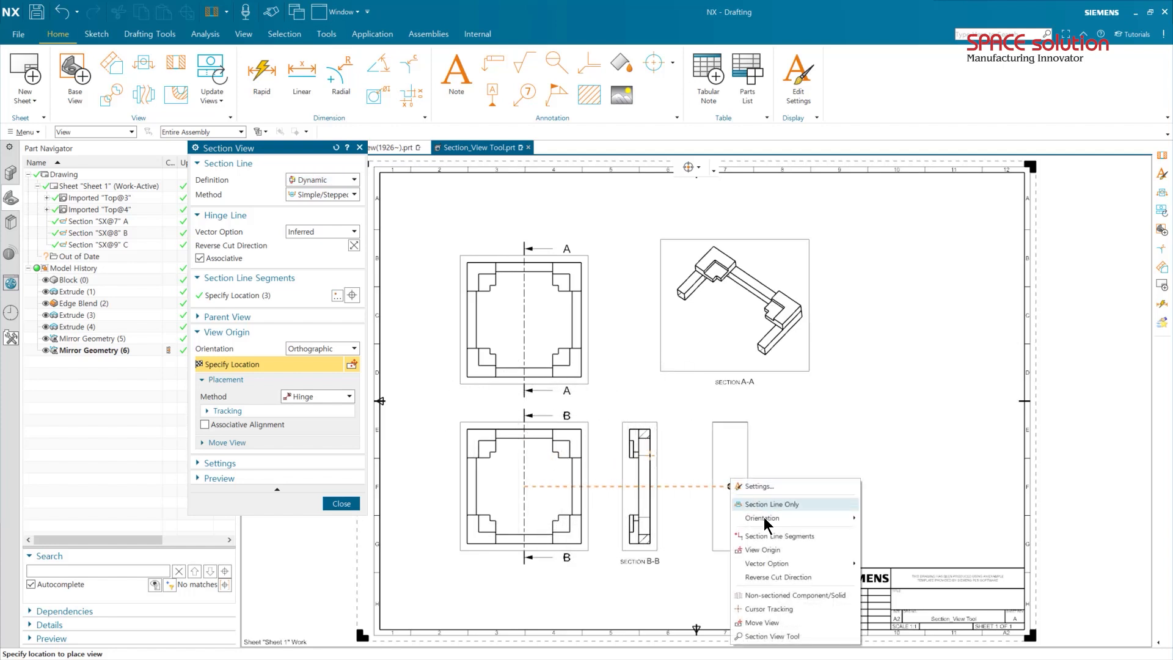
{"action": "left_click", "coordinate": [771, 636]}
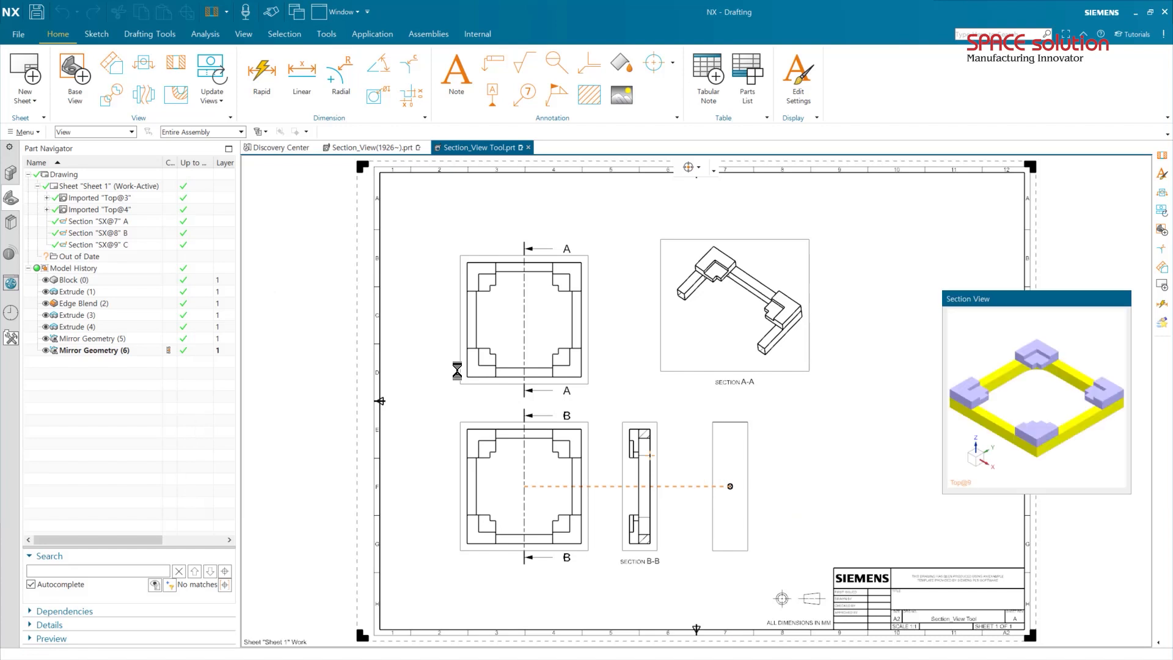
{"action": "left_click", "coordinate": [238, 252]}
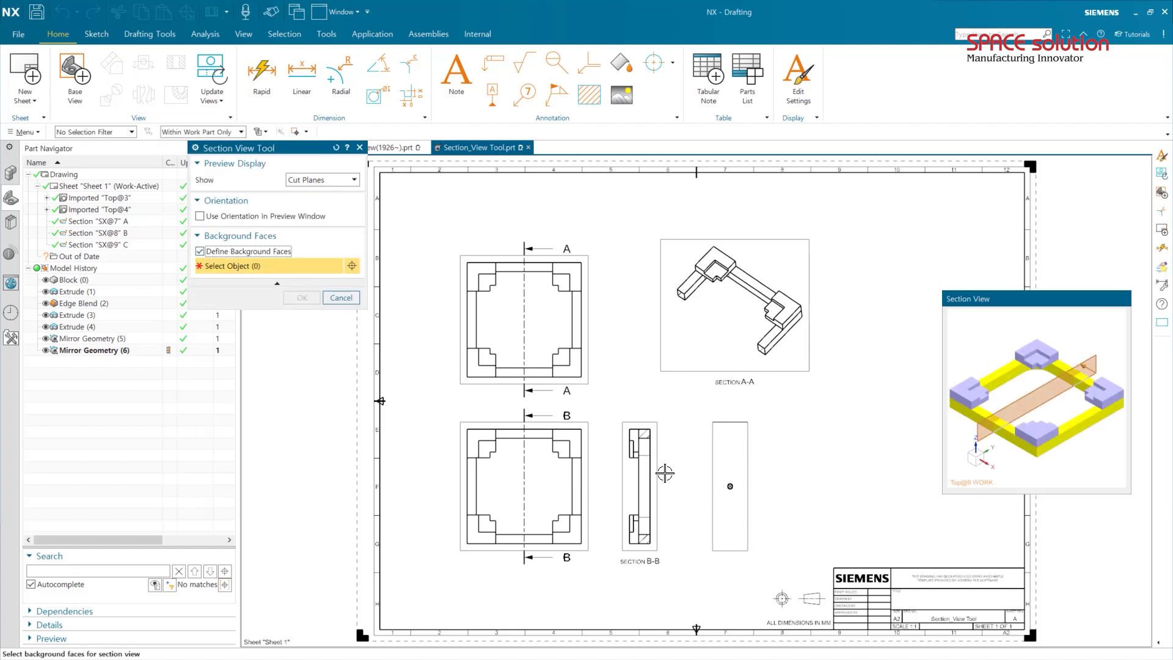
Select the side faces of the two corner blocks behind the cut as background faces and place the section right of section B-B.
{"action": "scroll", "coordinate": [657, 466], "scroll_direction": "down", "scroll_amount": 6}
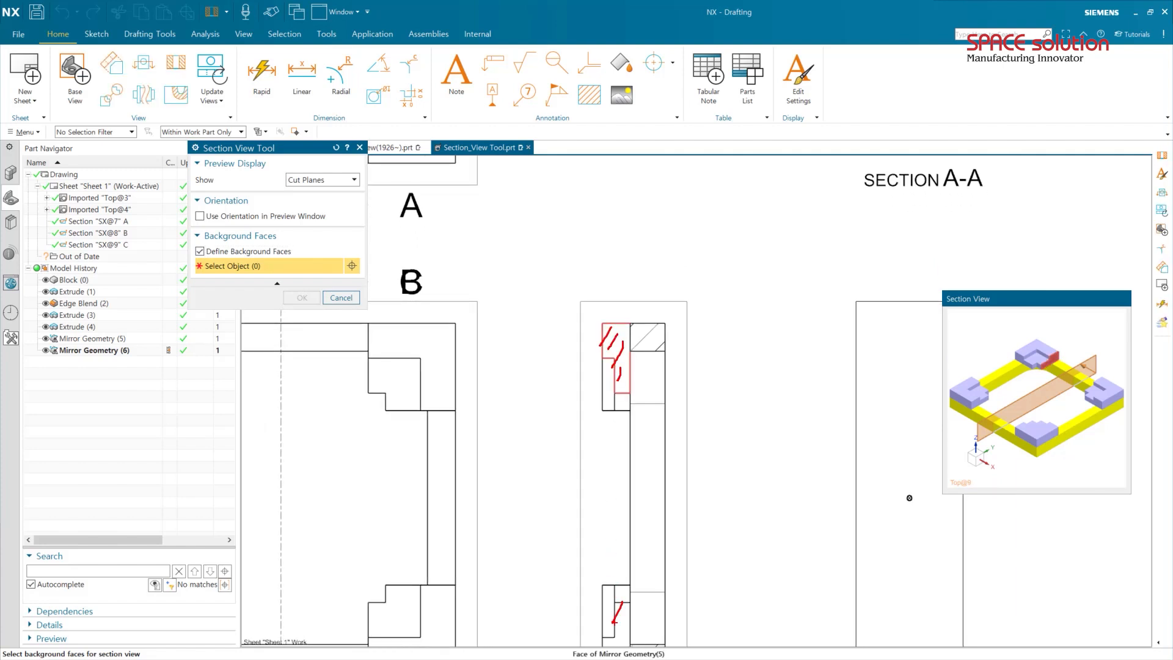
{"action": "mouse_move", "coordinate": [993, 391]}
{"action": "middle_mouse_down"}
{"action": "mouse_move", "coordinate": [971, 367]}
{"action": "mouse_move", "coordinate": [981, 403]}
{"action": "middle_mouse_up"}
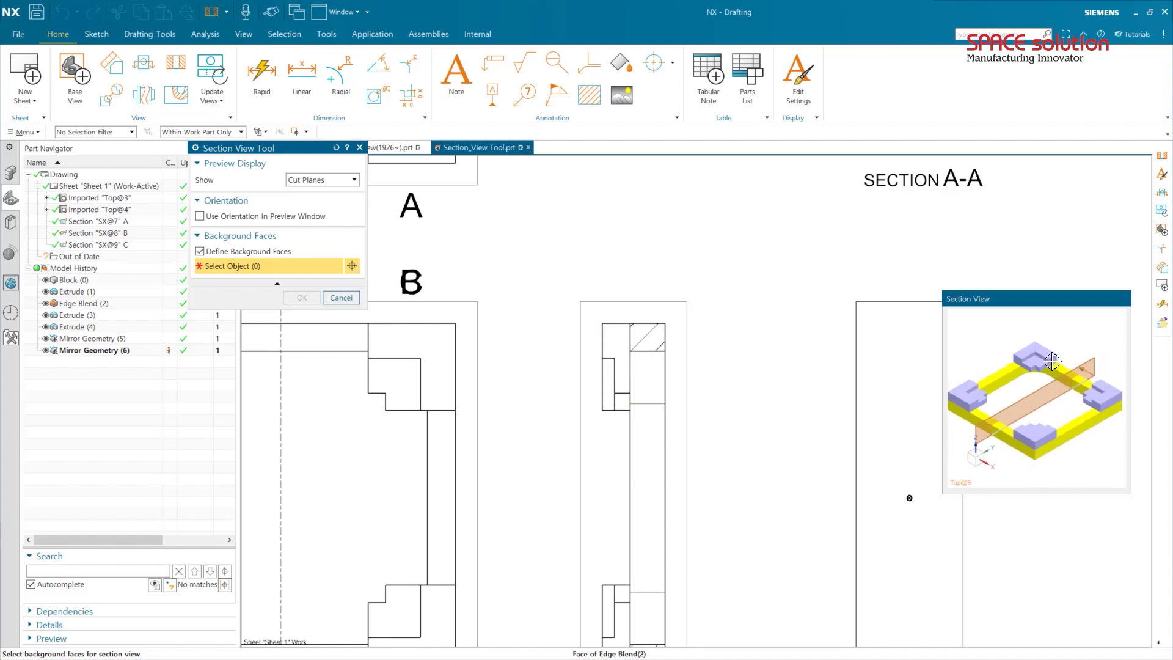
{"action": "left_click", "coordinate": [984, 412]}
{"action": "left_click", "coordinate": [972, 408]}
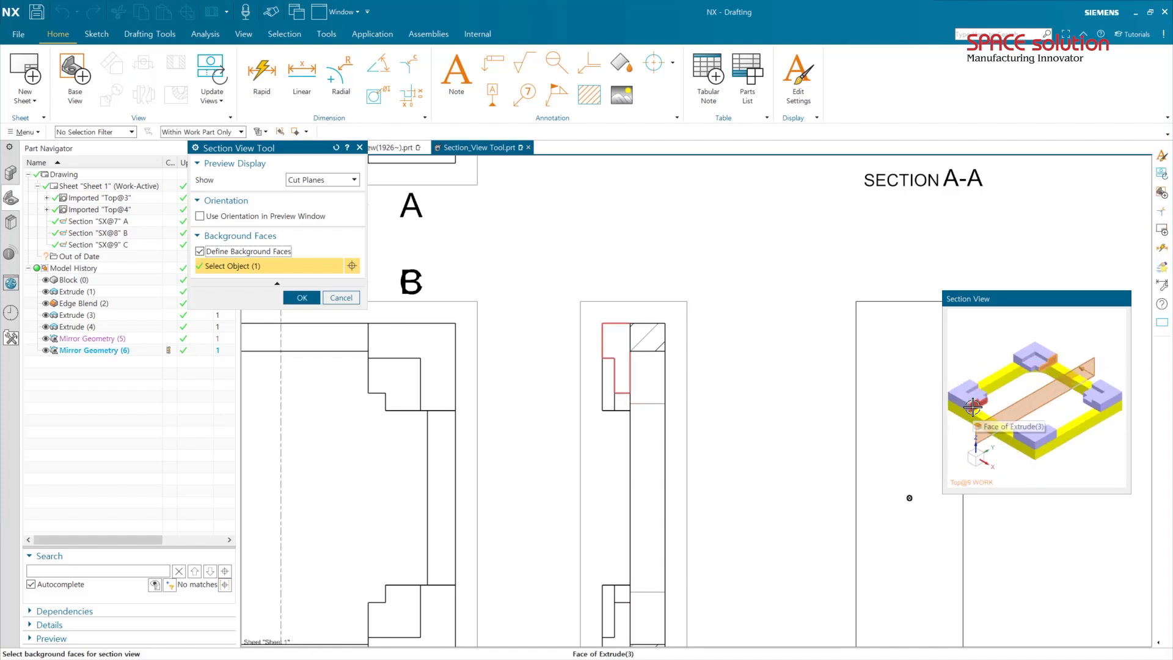
{"action": "scroll", "coordinate": [830, 434], "scroll_direction": "down", "scroll_amount": 2}
{"action": "scroll", "coordinate": [830, 434], "scroll_direction": "down", "scroll_amount": 3}
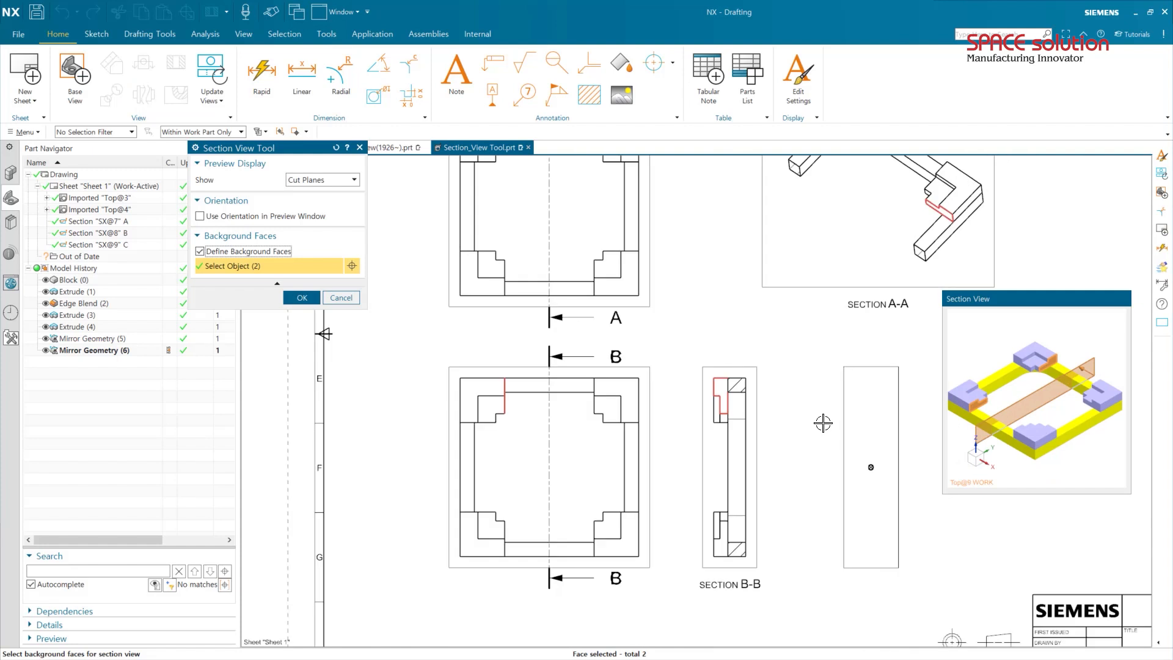
{"action": "left_click", "coordinate": [302, 298]}
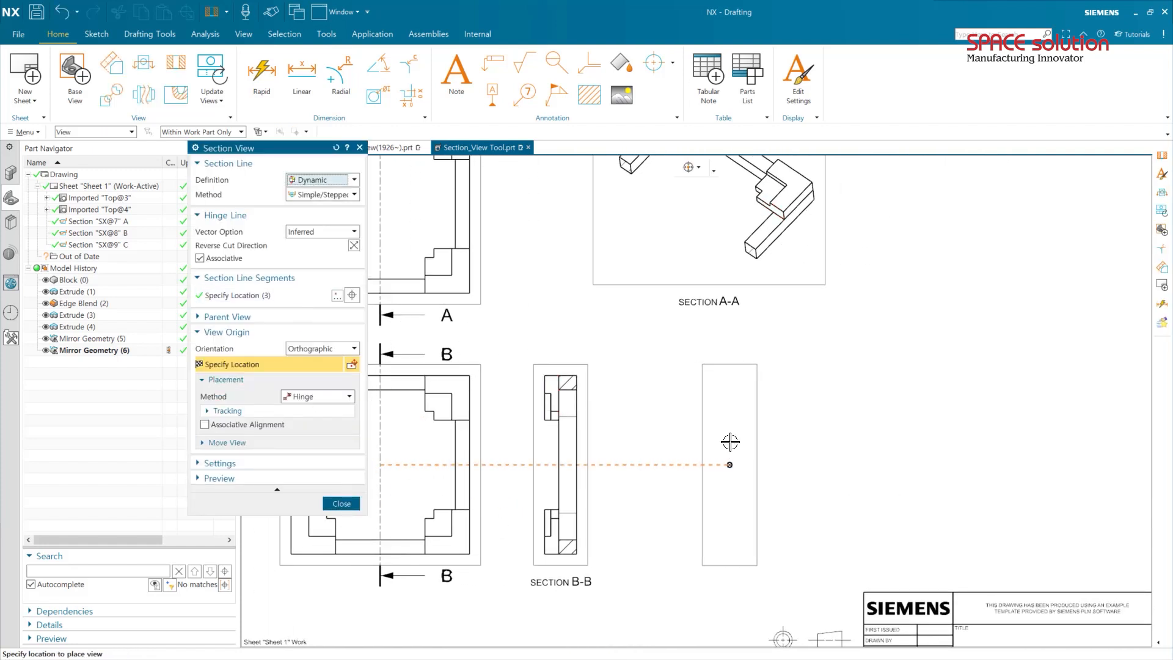
{"action": "left_click", "coordinate": [730, 440]}
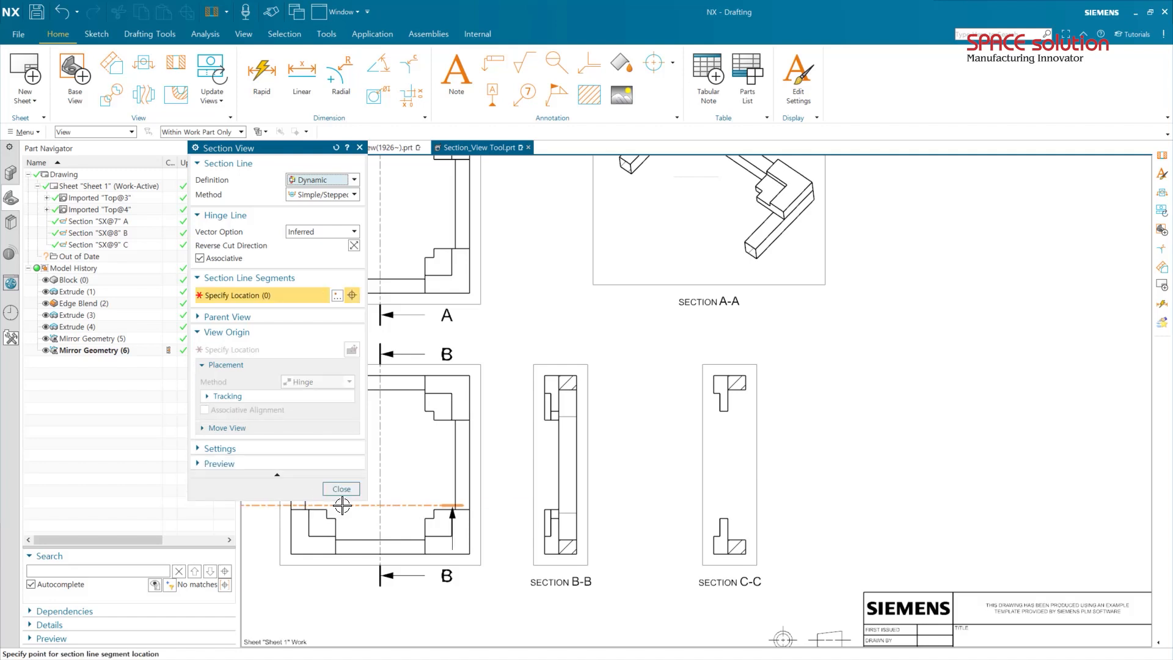
{"action": "left_click", "coordinate": [342, 503]}
Compare the corner block geometry in section B-B with that in section C-C.
{"action": "left_click", "coordinate": [556, 381]}
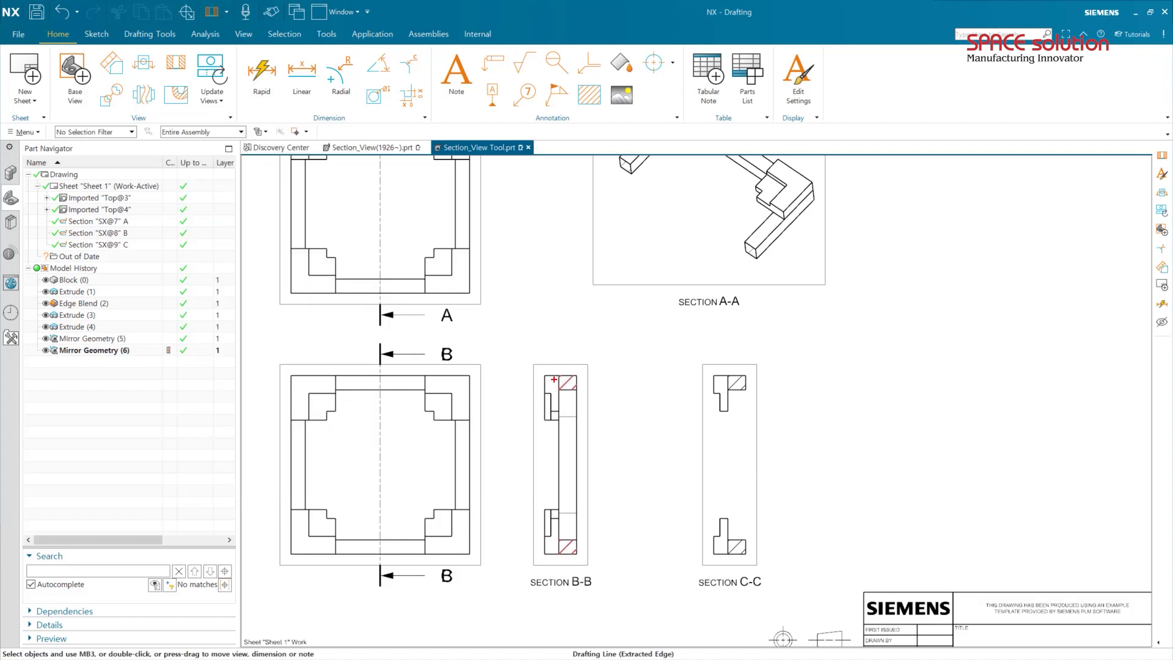
{"action": "left_click_drag", "start_coordinate": [547, 385], "coordinate": [551, 397]}
{"action": "mouse_move", "coordinate": [732, 405]}
{"action": "left_mouse_down"}
{"action": "mouse_move", "coordinate": [719, 372]}
{"action": "mouse_move", "coordinate": [725, 415]}
{"action": "left_mouse_up"}
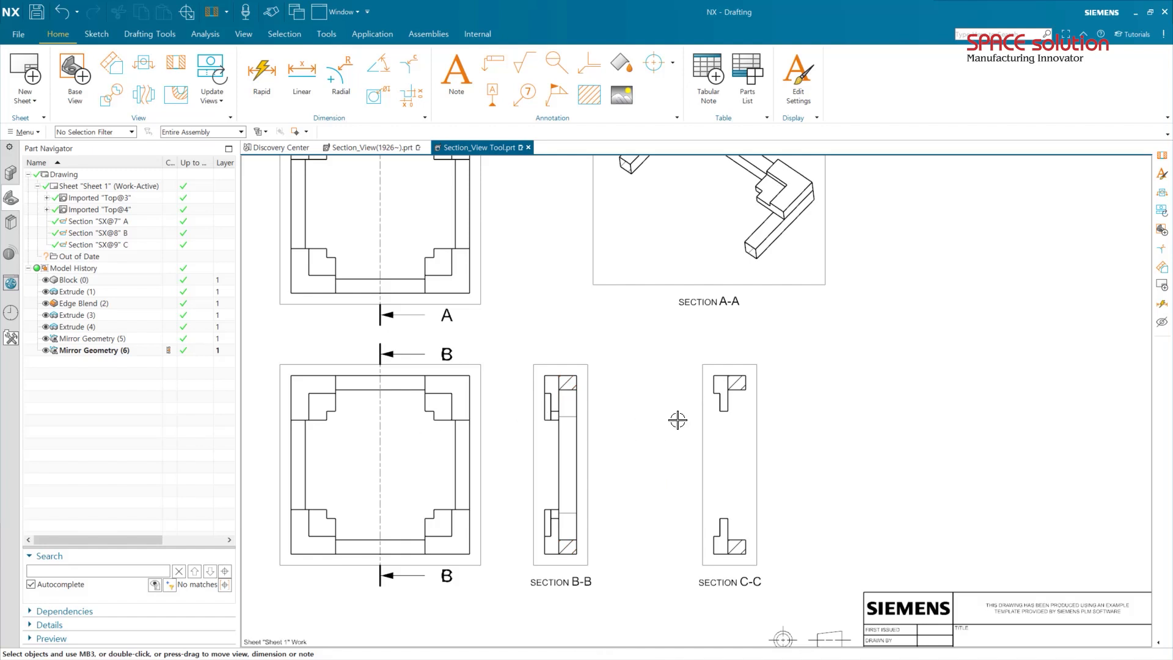
{"action": "scroll", "coordinate": [679, 420], "scroll_direction": "down", "scroll_amount": 2}
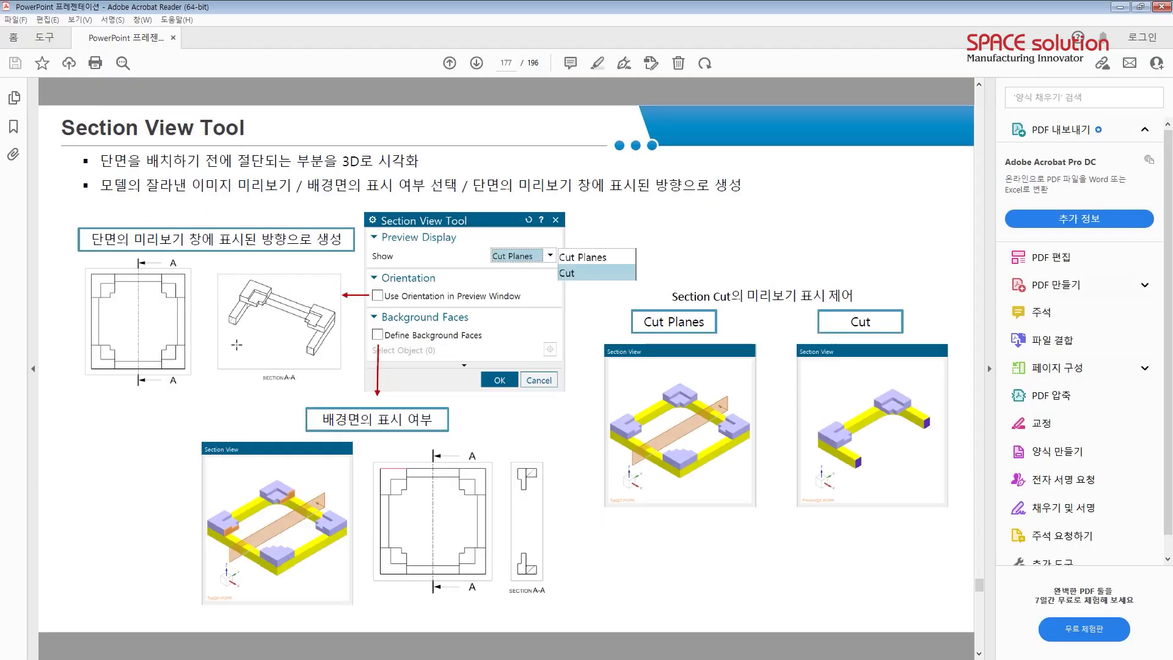
Review the half and revolved section view examples on page 178 of the PDF in Adobe Acrobat Reader.
{"action": "scroll", "coordinate": [237, 345], "scroll_direction": "up", "scroll_amount": 1}
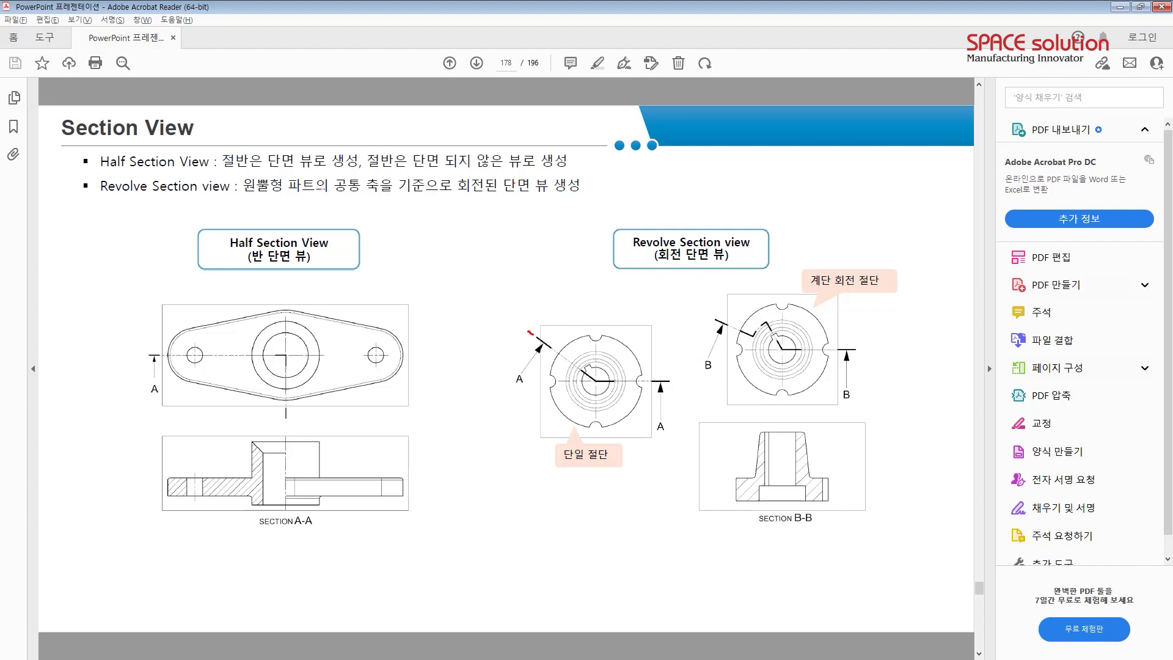
{"action": "mouse_move", "coordinate": [532, 335]}
{"action": "left_mouse_down"}
{"action": "mouse_move", "coordinate": [593, 377]}
{"action": "mouse_move", "coordinate": [659, 379]}
{"action": "left_mouse_up"}
{"action": "mouse_move", "coordinate": [783, 351]}
{"action": "left_mouse_down"}
{"action": "mouse_move", "coordinate": [847, 352]}
{"action": "mouse_move", "coordinate": [716, 321]}
{"action": "left_mouse_up"}
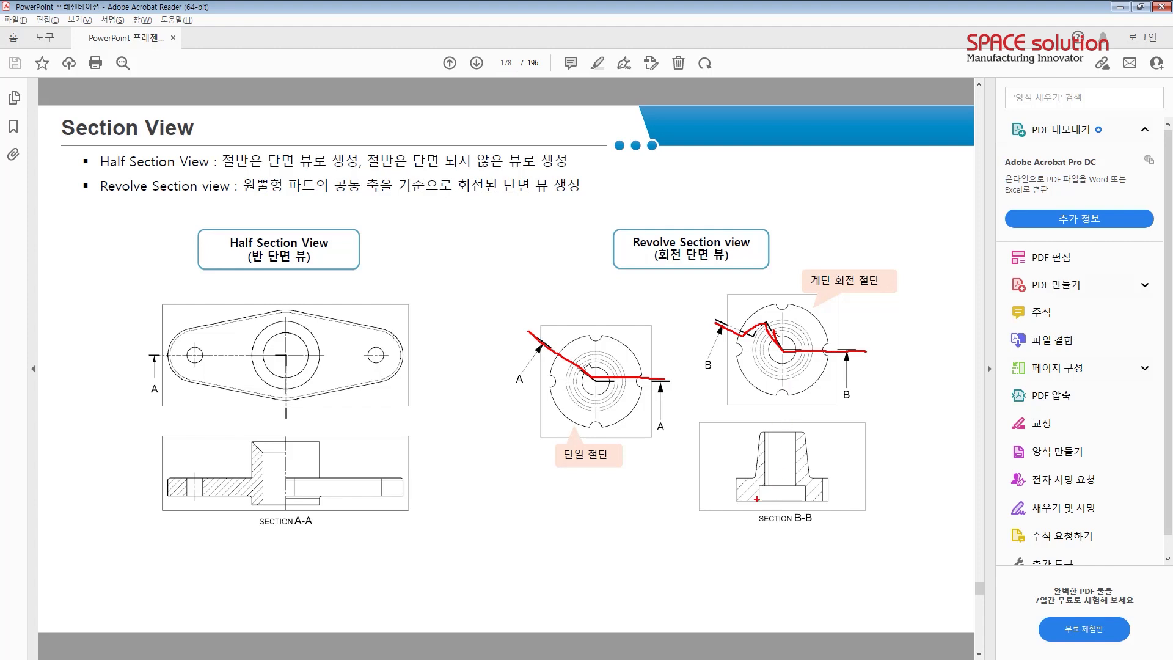
{"action": "mouse_move", "coordinate": [764, 498]}
{"action": "left_mouse_down"}
{"action": "mouse_move", "coordinate": [762, 426]}
{"action": "mouse_move", "coordinate": [774, 505]}
{"action": "left_mouse_up"}
{"action": "mouse_move", "coordinate": [226, 527]}
{"action": "left_mouse_down"}
{"action": "mouse_move", "coordinate": [212, 441]}
{"action": "mouse_move", "coordinate": [273, 493]}
{"action": "mouse_move", "coordinate": [213, 542]}
{"action": "left_mouse_up"}
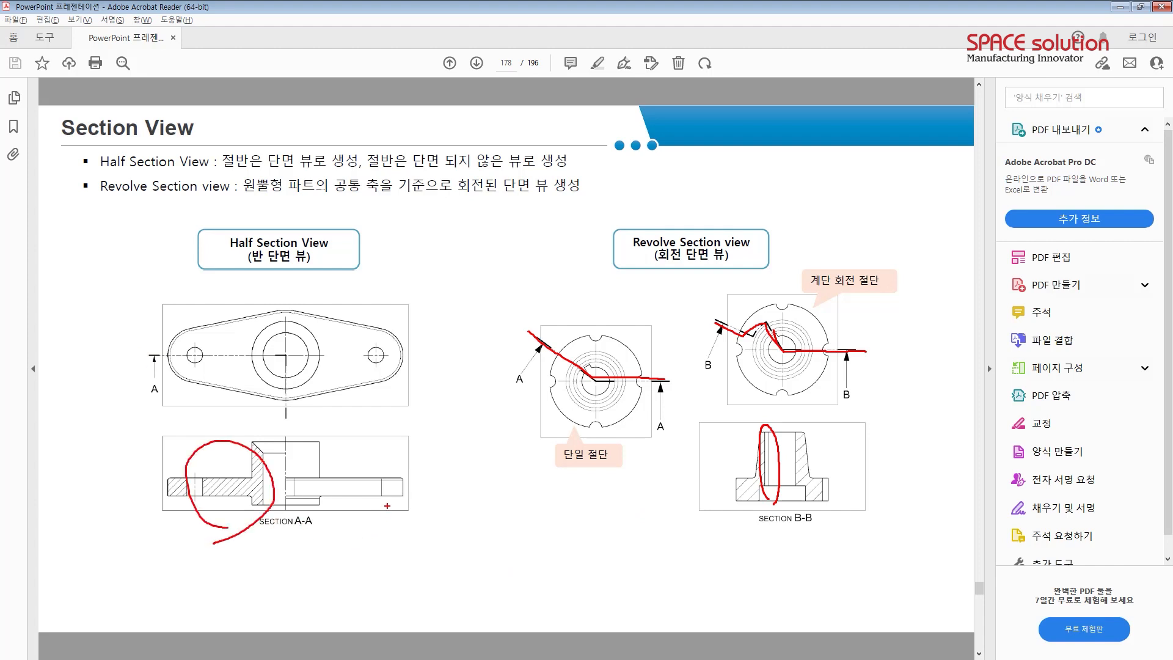
{"action": "mouse_move", "coordinate": [387, 506]}
{"action": "left_mouse_down"}
{"action": "mouse_move", "coordinate": [336, 552]}
{"action": "mouse_move", "coordinate": [408, 550]}
{"action": "left_mouse_up"}
{"action": "key", "text": "Escape"}
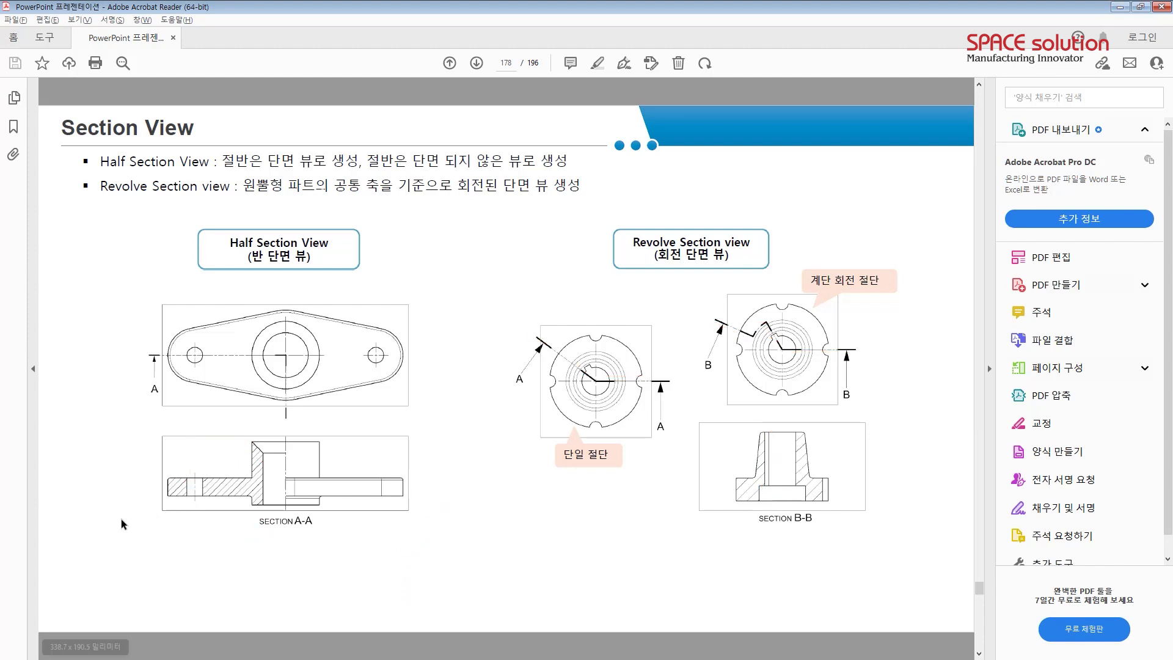
Switch back to NX and open Section_View(1926~).prt from the 2. Section_View folder.
{"action": "key", "text": "alt+Tab"}
{"action": "left_click", "coordinate": [18, 34]}
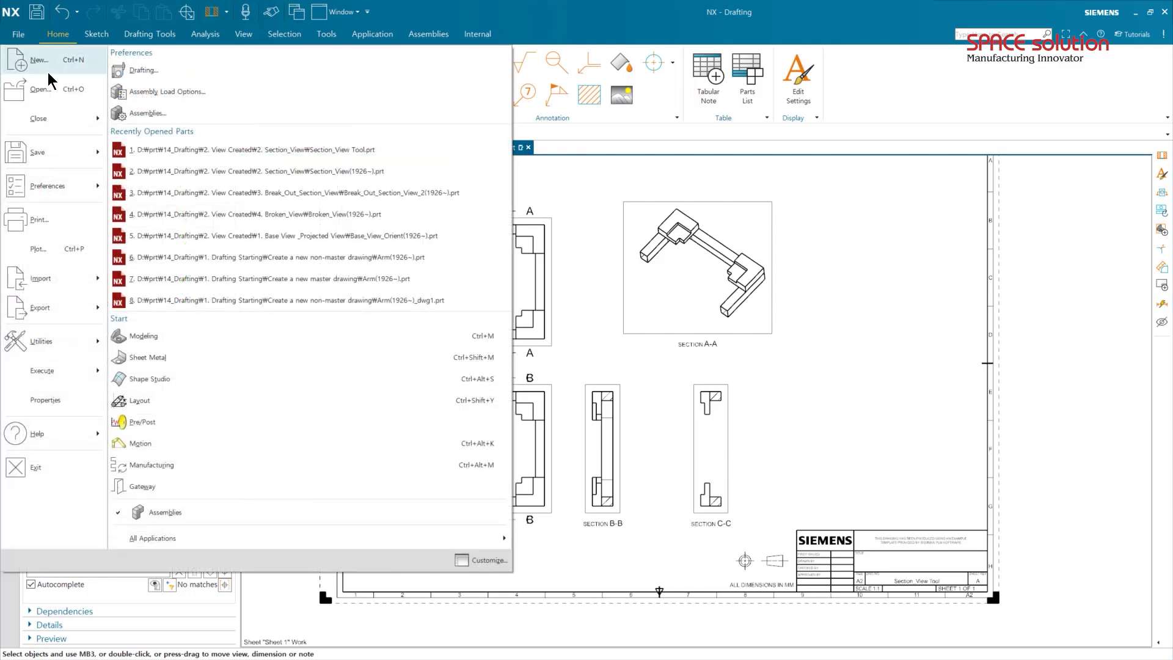
{"action": "left_click", "coordinate": [53, 84]}
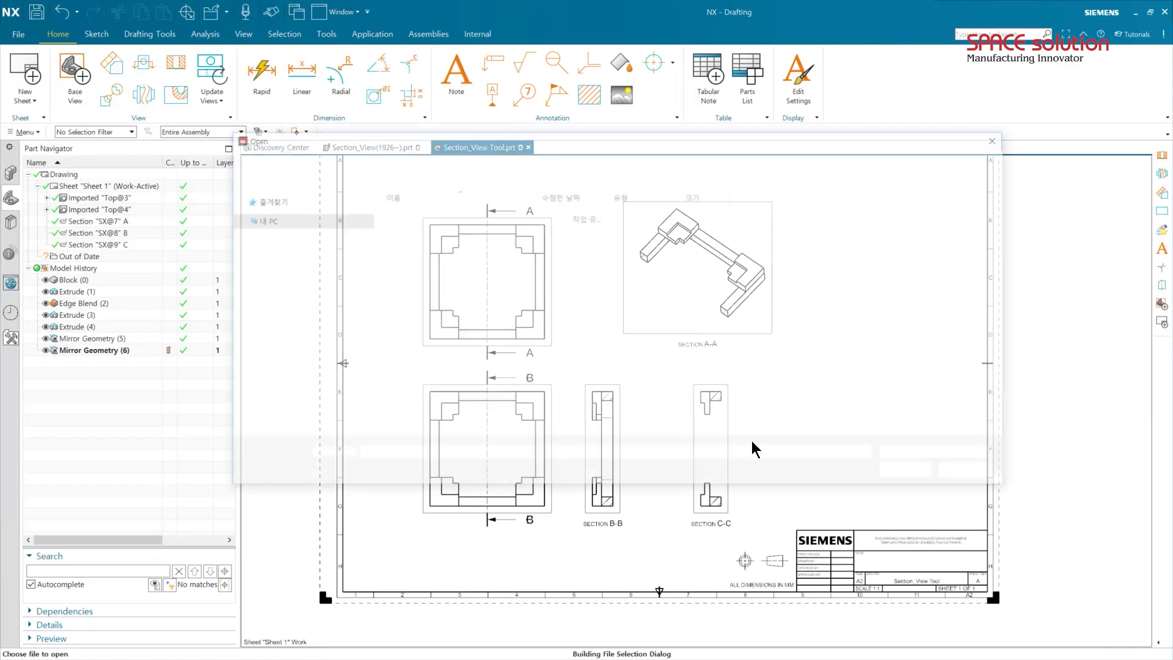
{"action": "left_click", "coordinate": [421, 239]}
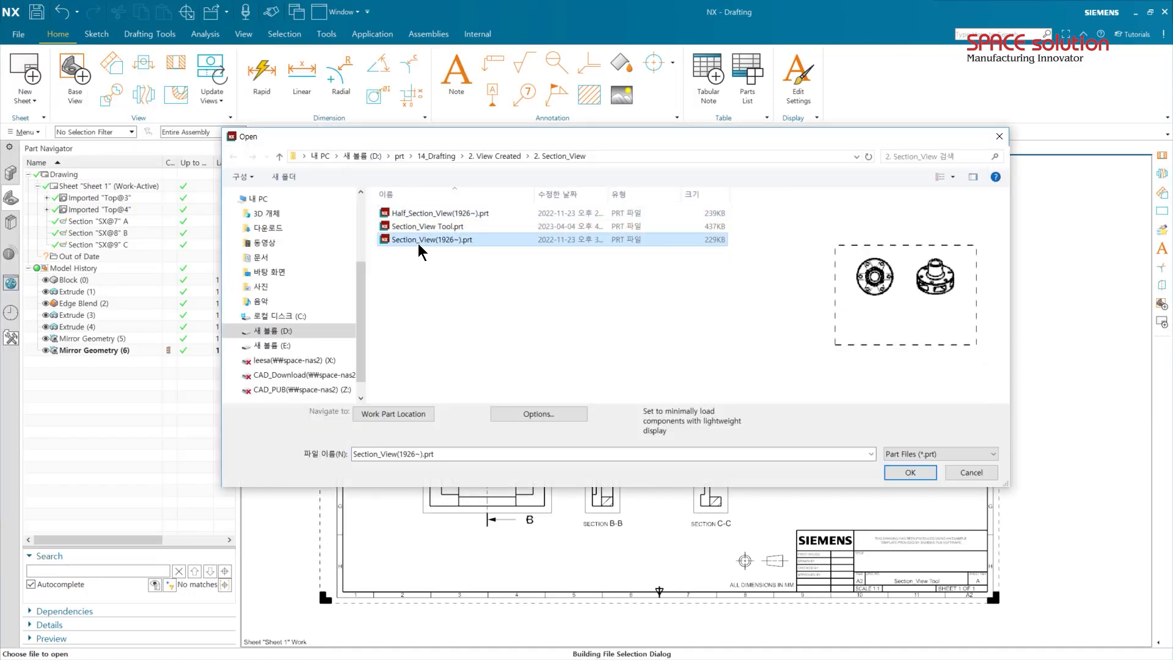
{"action": "double_click", "coordinate": [418, 240]}
{"action": "left_click", "coordinate": [585, 370]}
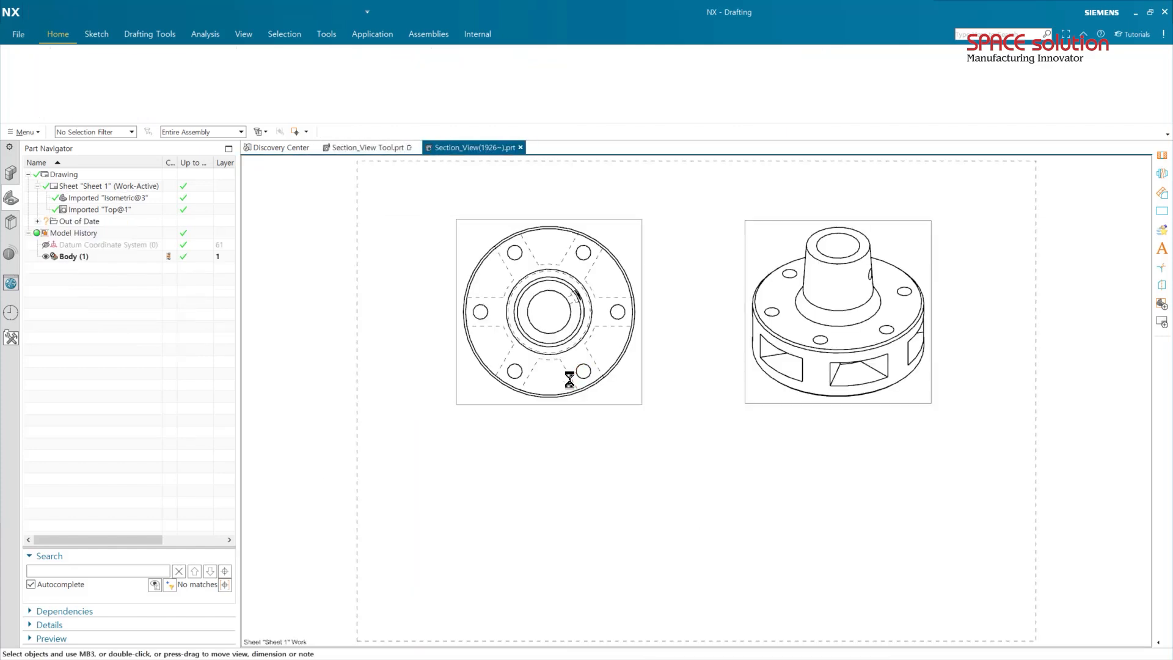
{"action": "middle_click_drag", "start_coordinate": [710, 440], "coordinate": [712, 460], "text": "shift"}
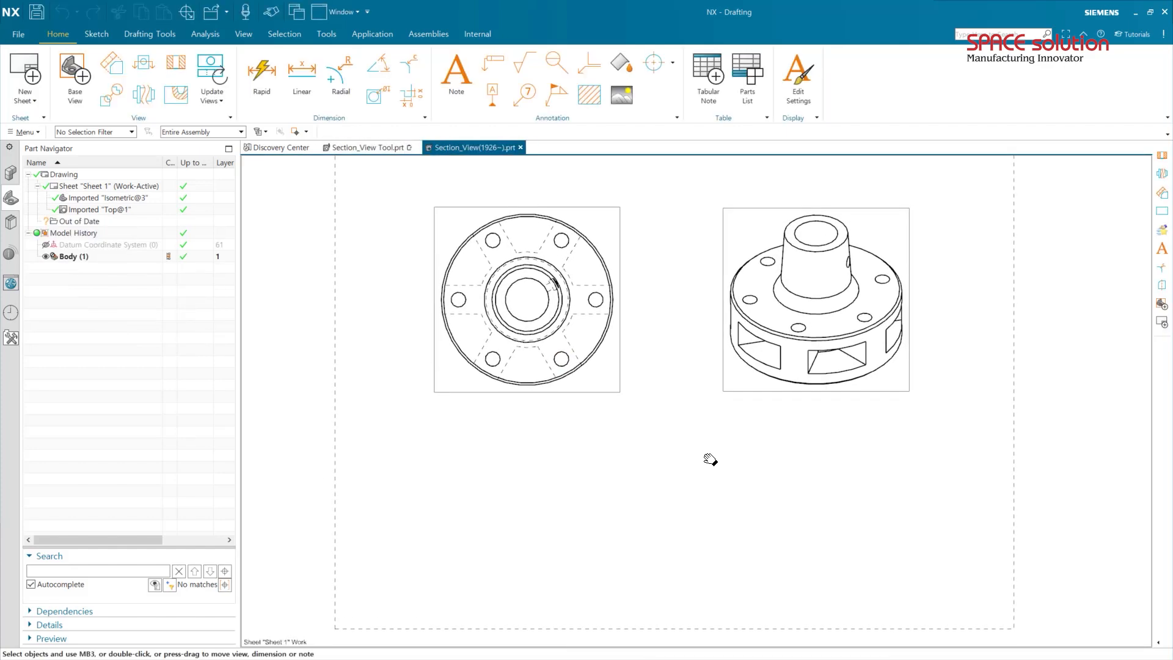
Begin a Revolved section view with its rotation point at the flange's centre and leg 1 through the leftmost bolt hole.
{"action": "left_click", "coordinate": [174, 67]}
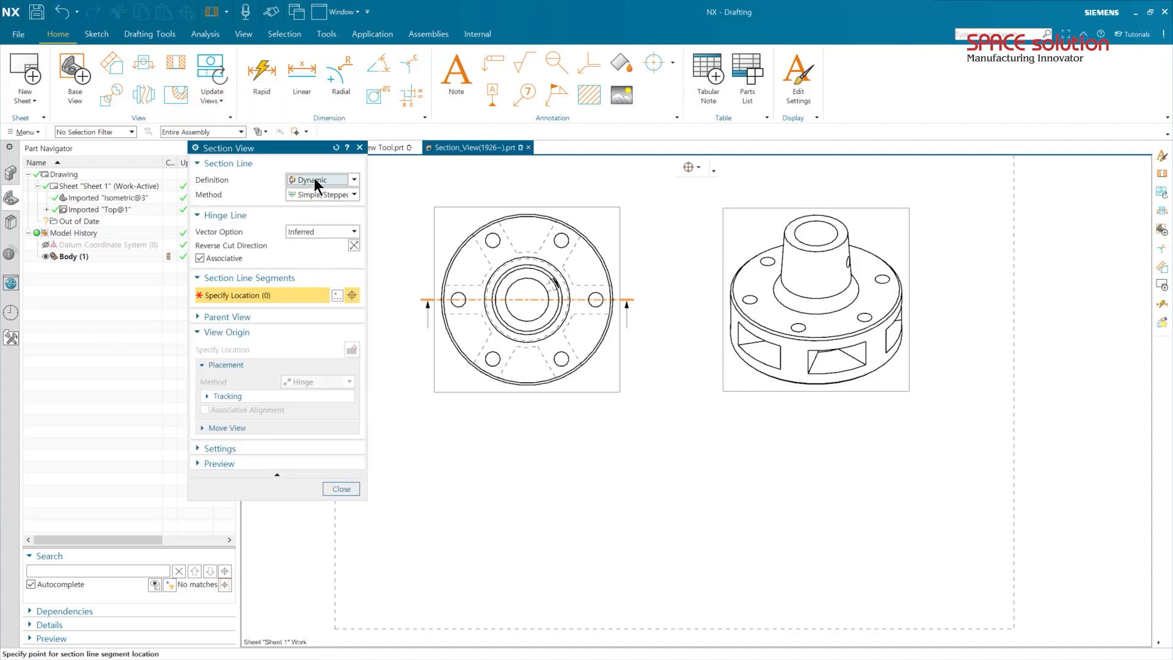
{"action": "left_click", "coordinate": [325, 195]}
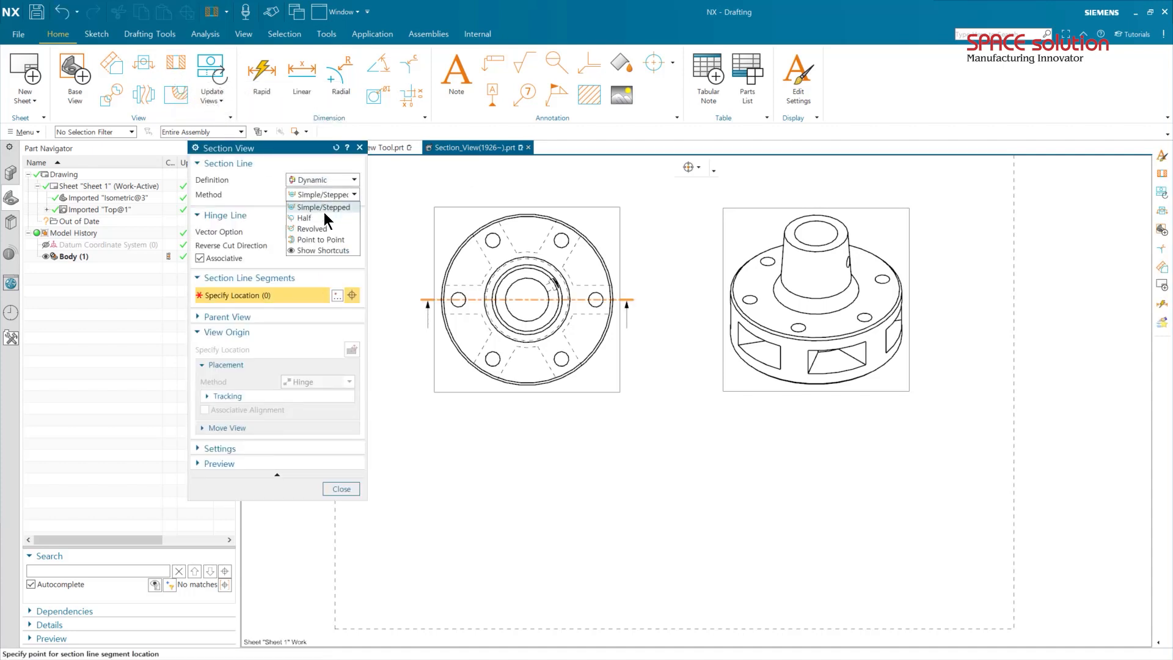
{"action": "left_click", "coordinate": [324, 228]}
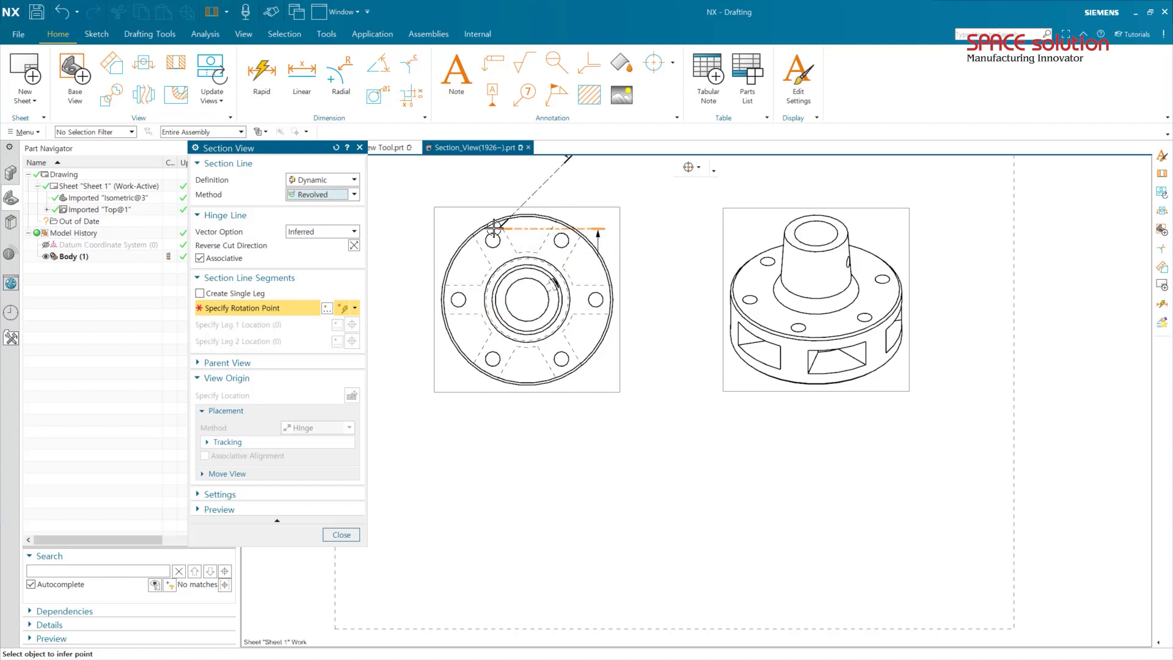
{"action": "left_click", "coordinate": [528, 300]}
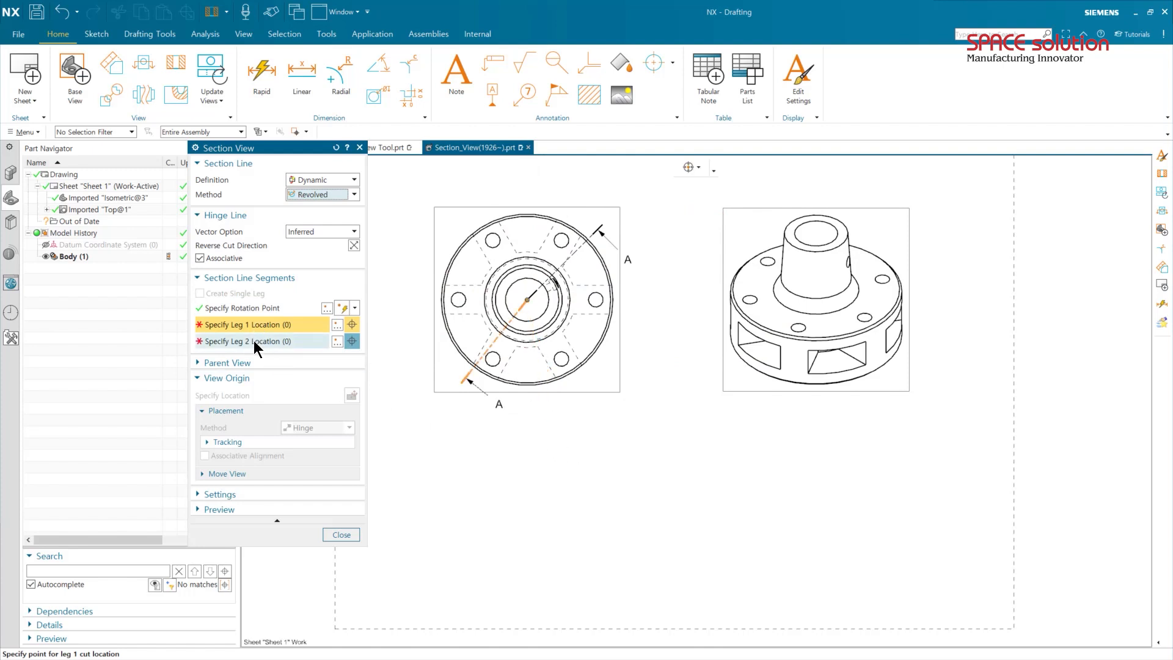
{"action": "left_click", "coordinate": [459, 299]}
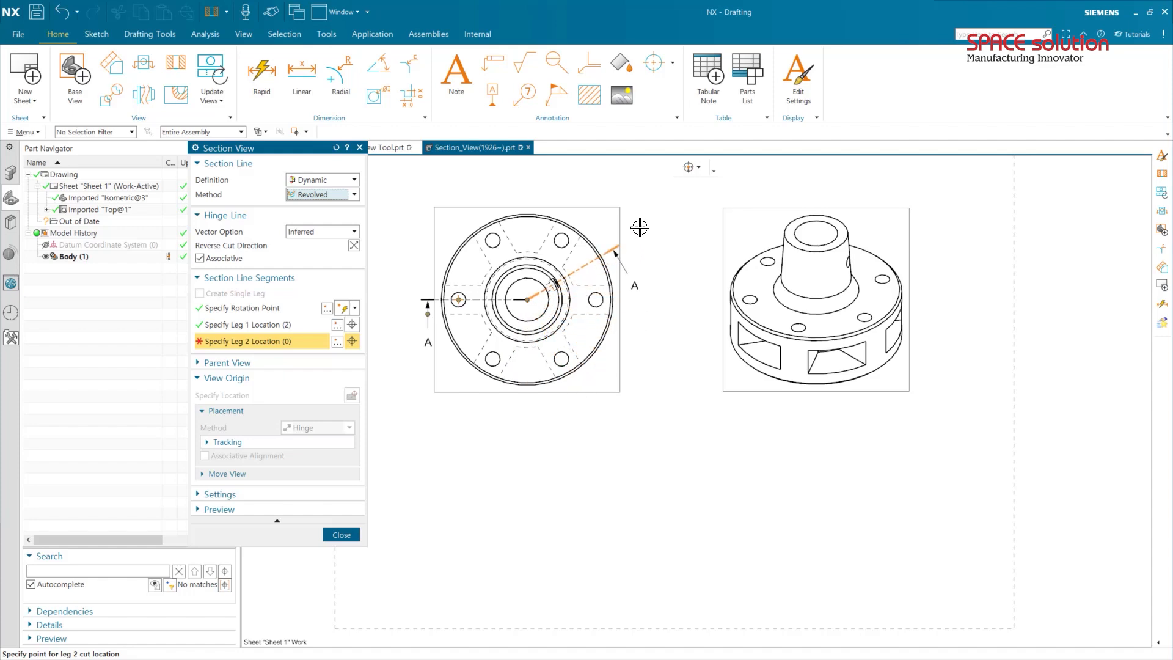
Run leg 2 through the small angled hole in the hub and place the revolved section view below the top view.
{"action": "scroll", "coordinate": [559, 276], "scroll_direction": "up", "scroll_amount": 5}
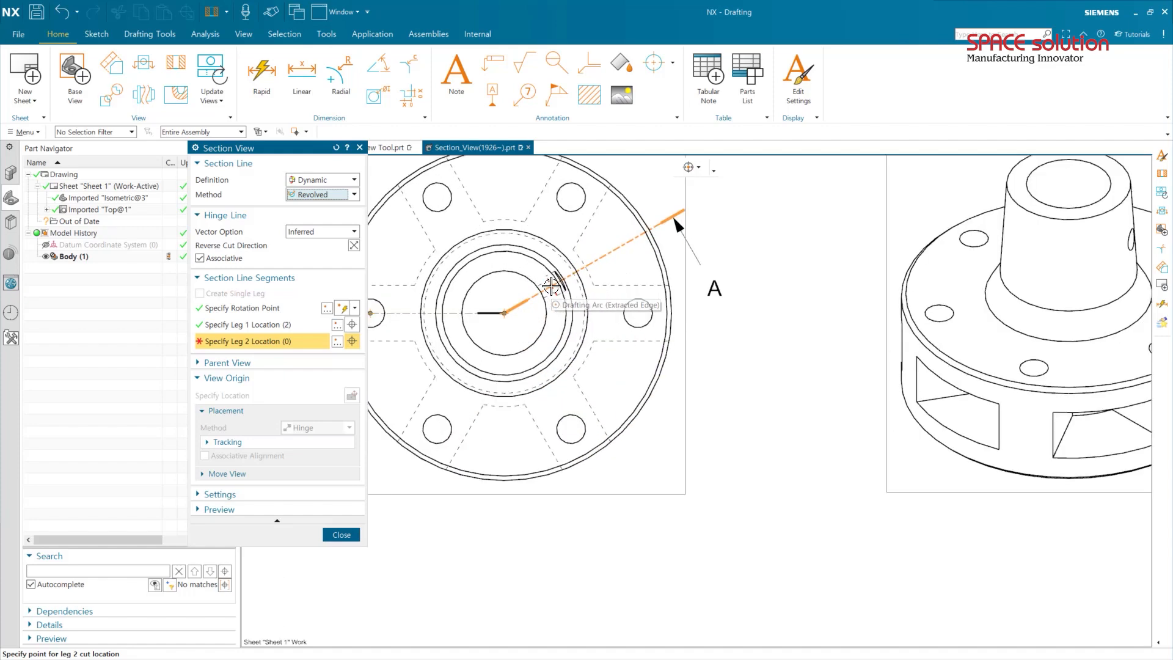
{"action": "middle_click_drag", "start_coordinate": [551, 285], "coordinate": [633, 354], "text": "shift"}
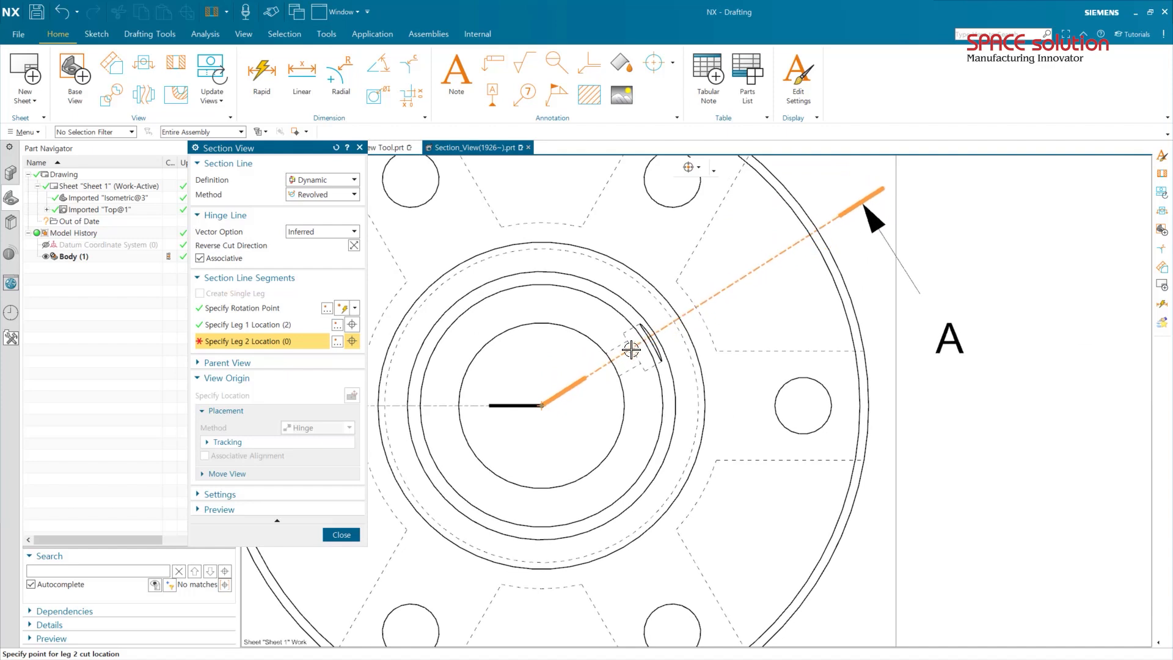
{"action": "left_click", "coordinate": [633, 355]}
{"action": "scroll", "coordinate": [587, 422], "scroll_direction": "down", "scroll_amount": 6}
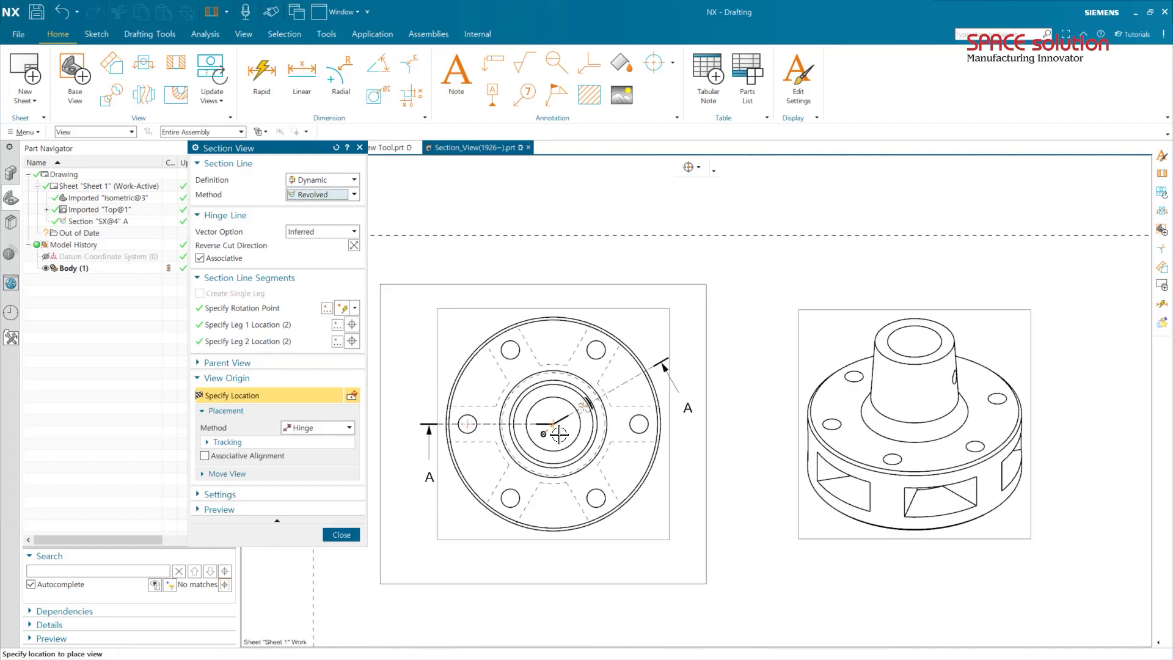
{"action": "middle_click_drag", "start_coordinate": [596, 408], "coordinate": [607, 315], "text": "shift"}
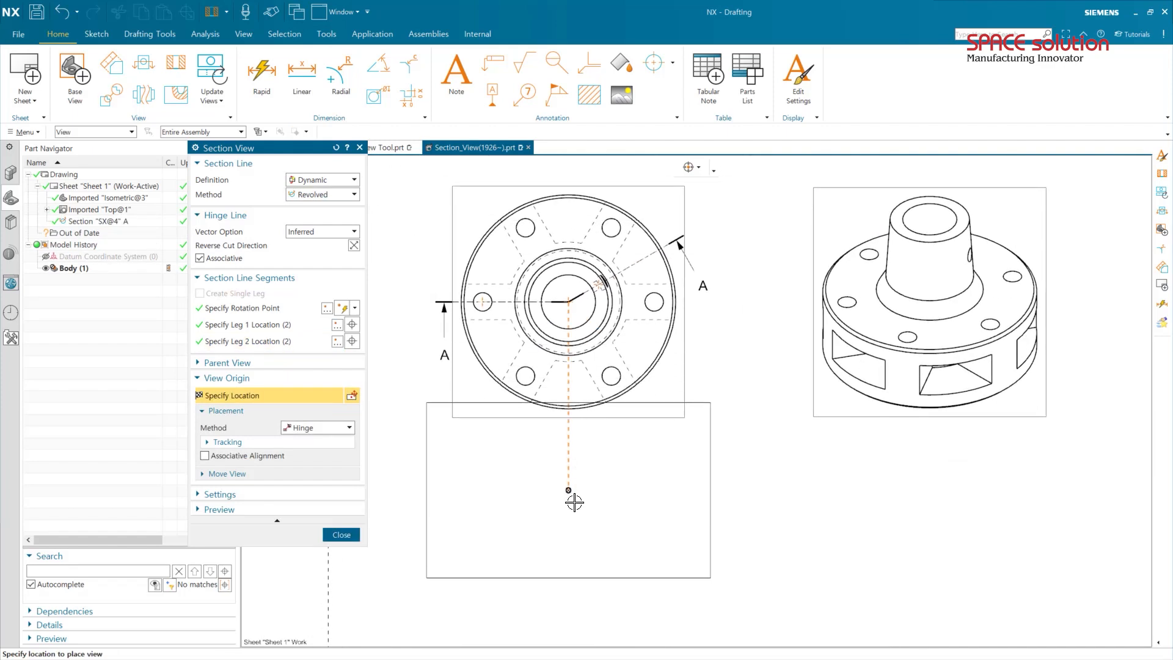
{"action": "left_click", "coordinate": [574, 547]}
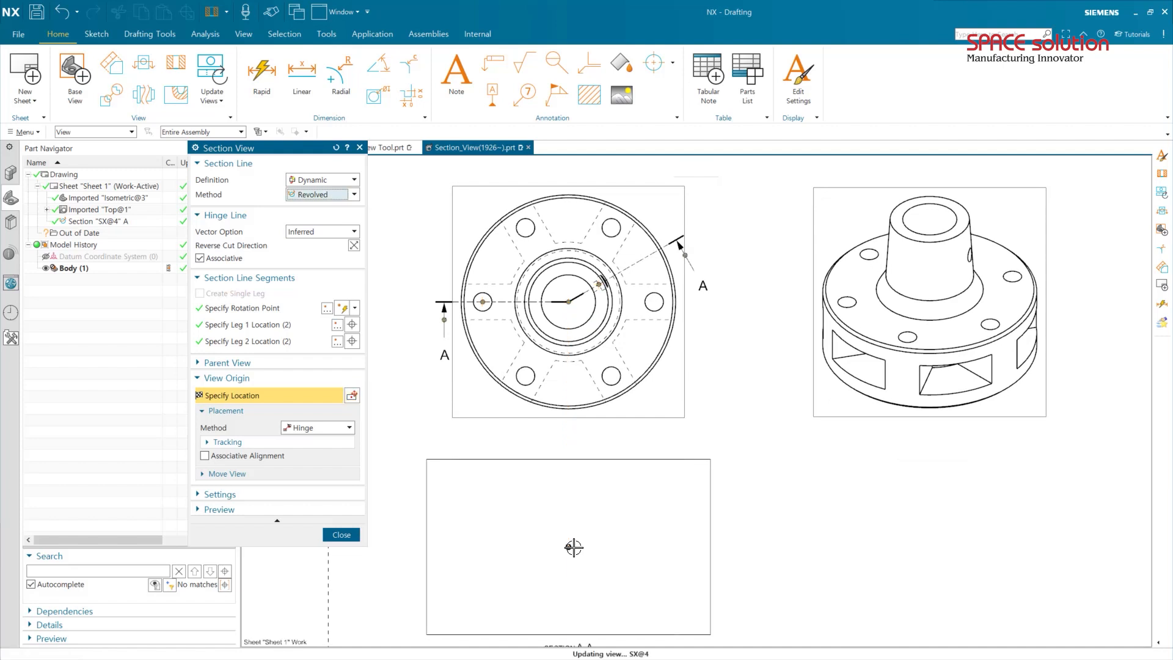
Finish the section view command and set the hidden lines of section view A-A to Invisible.
{"action": "middle_click", "coordinate": [572, 531]}
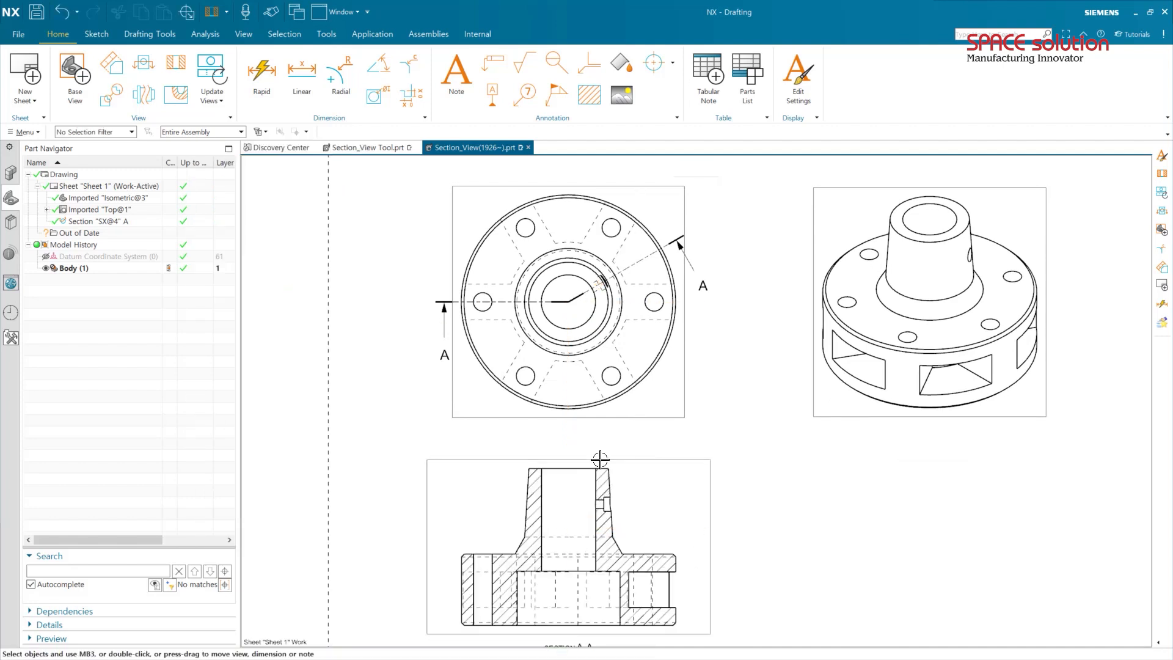
{"action": "left_click", "coordinate": [602, 463]}
{"action": "right_click", "coordinate": [602, 462]}
{"action": "left_click", "coordinate": [630, 467]}
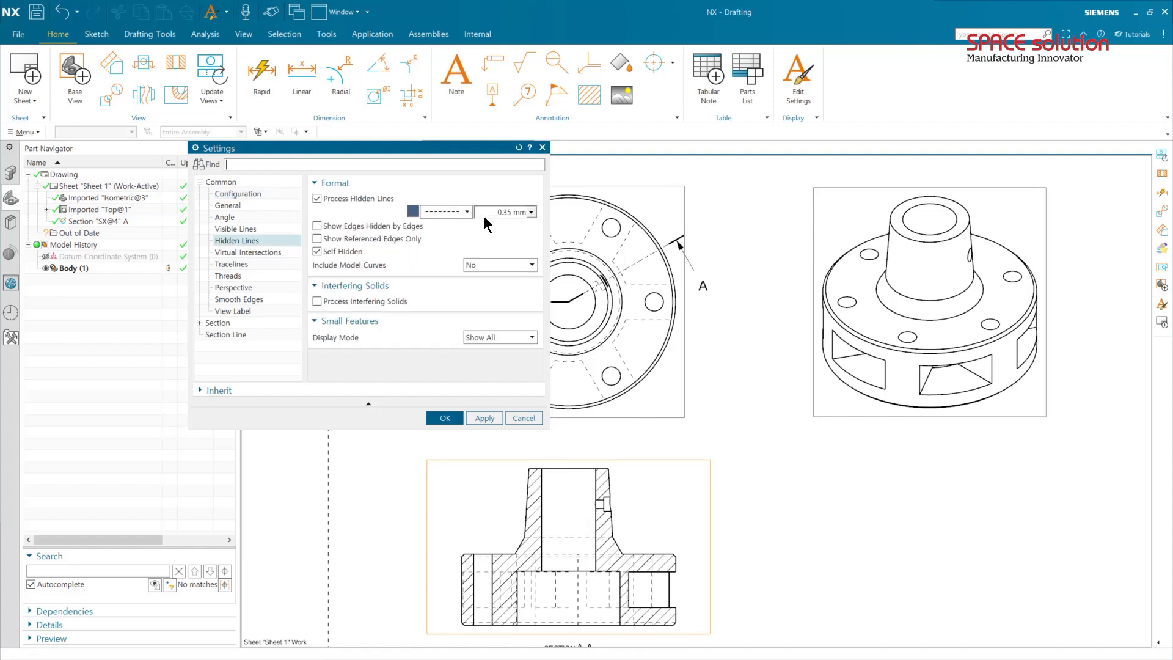
{"action": "left_click", "coordinate": [444, 215]}
{"action": "left_click", "coordinate": [449, 221]}
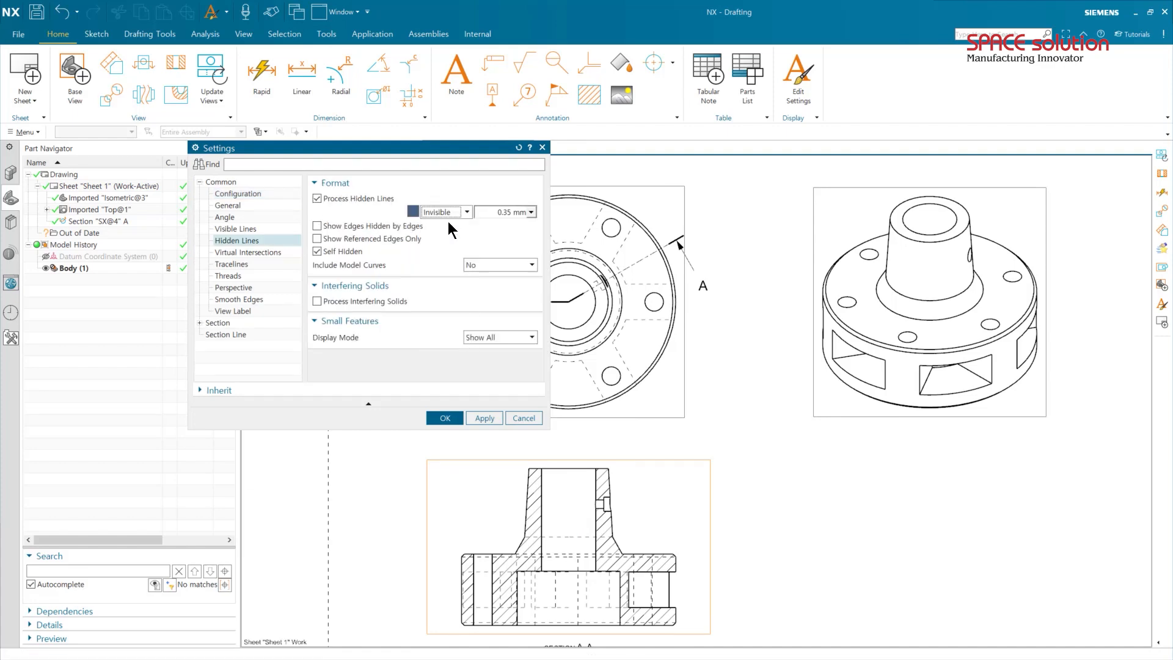
{"action": "left_click", "coordinate": [445, 418]}
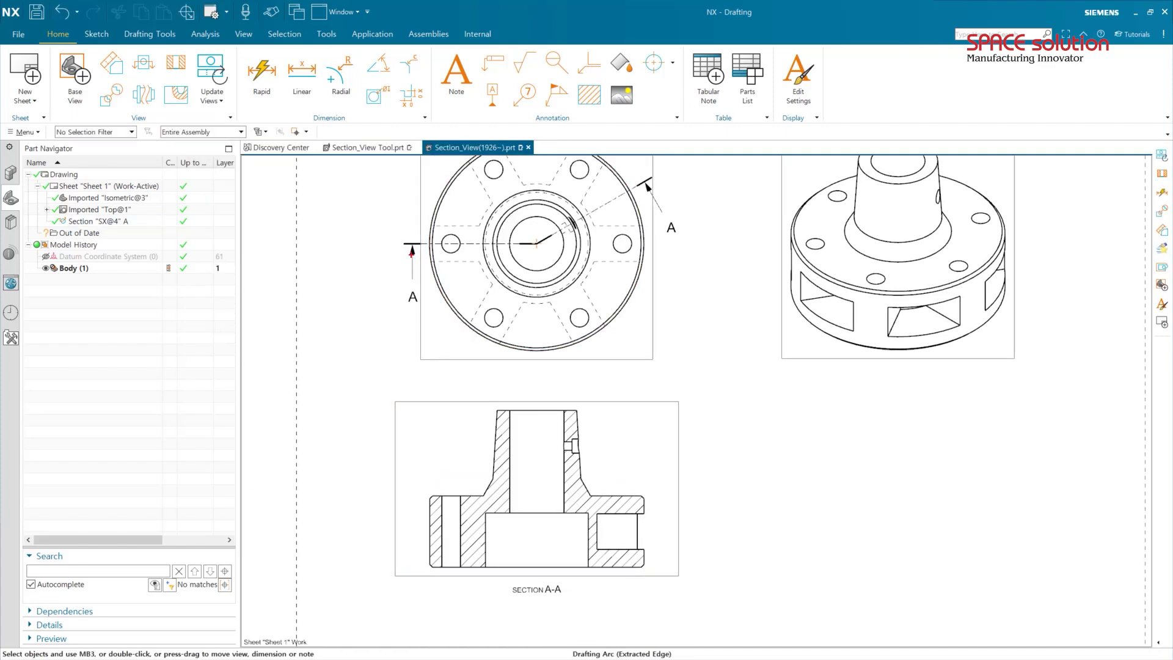
{"action": "left_click_drag", "start_coordinate": [343, 234], "coordinate": [707, 255]}
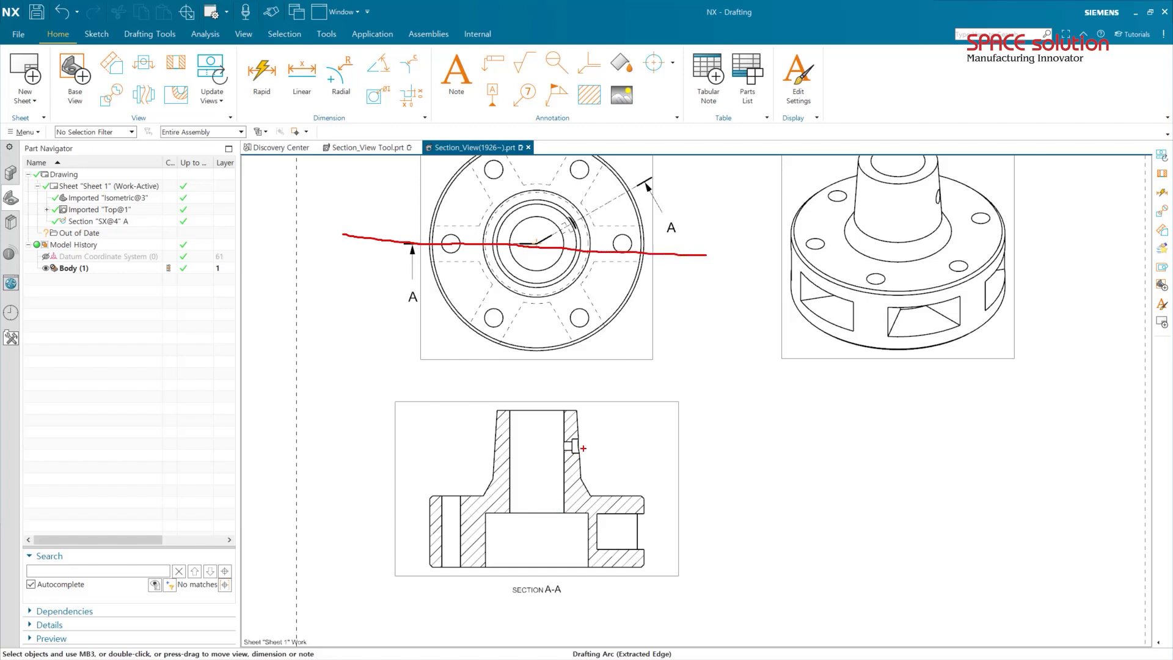
{"action": "mouse_move", "coordinate": [584, 448]}
{"action": "left_mouse_down"}
{"action": "mouse_move", "coordinate": [566, 466]}
{"action": "mouse_move", "coordinate": [580, 423]}
{"action": "mouse_move", "coordinate": [599, 454]}
{"action": "left_mouse_up"}
{"action": "mouse_move", "coordinate": [377, 239]}
{"action": "left_mouse_down"}
{"action": "mouse_move", "coordinate": [522, 247]}
{"action": "mouse_move", "coordinate": [654, 182]}
{"action": "left_mouse_up"}
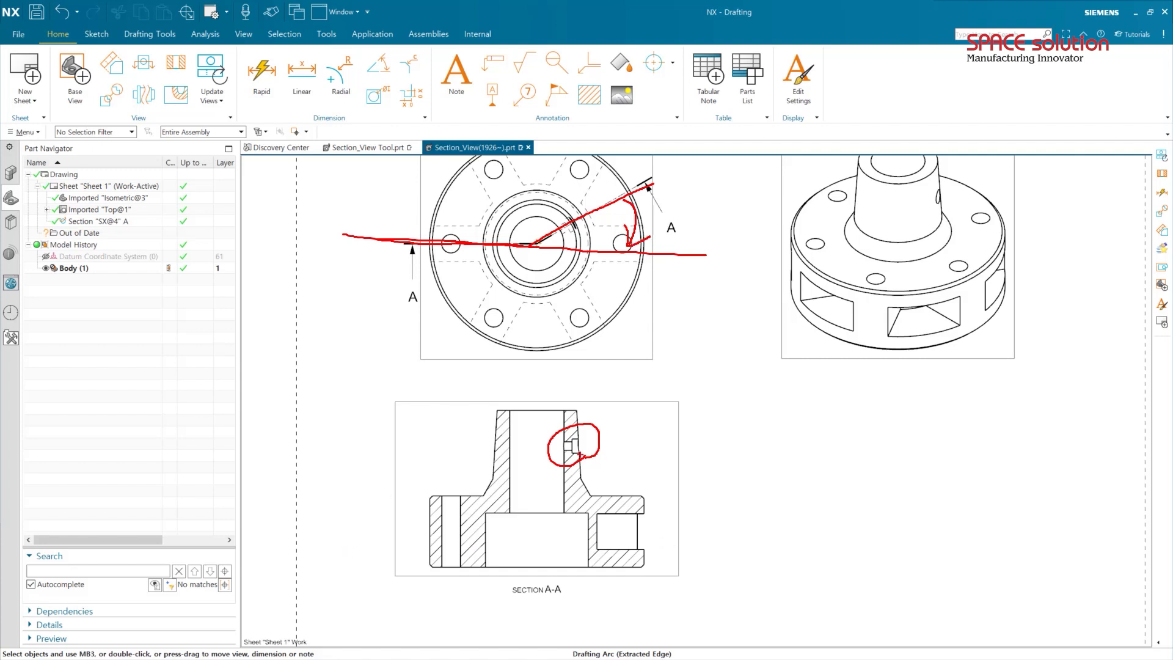
{"action": "key", "text": "Escape"}
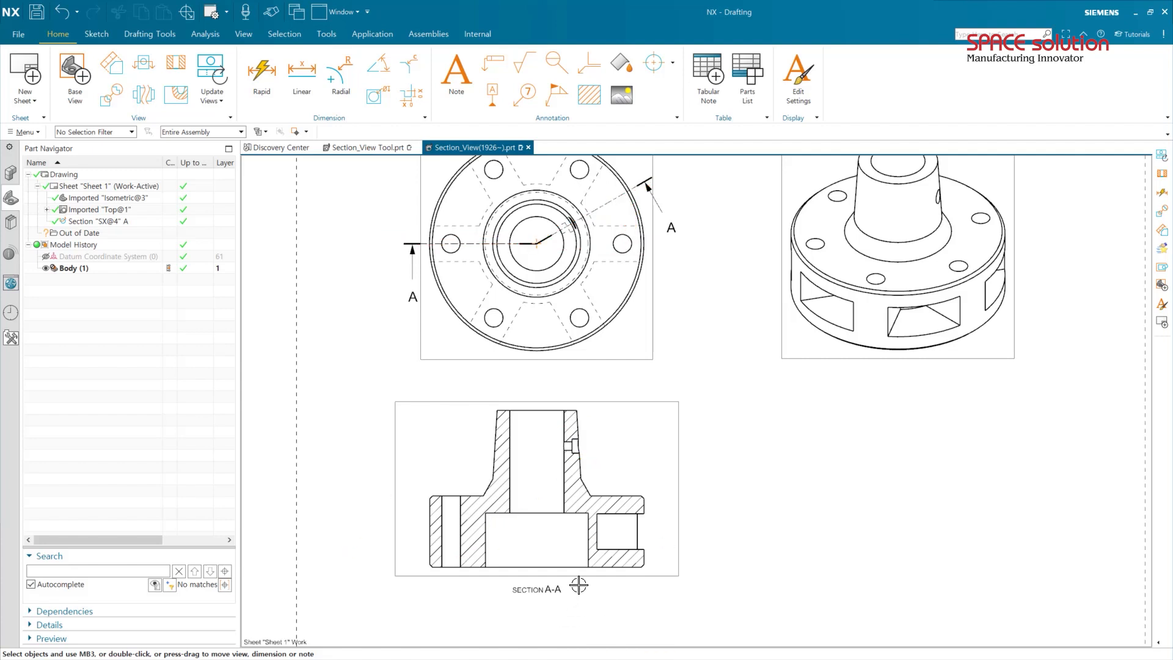
Edit the section line of view A-A by adding a second leg 2 location at the rightmost bolt hole, and update the view.
{"action": "middle_click_drag", "start_coordinate": [754, 471], "coordinate": [729, 515]}
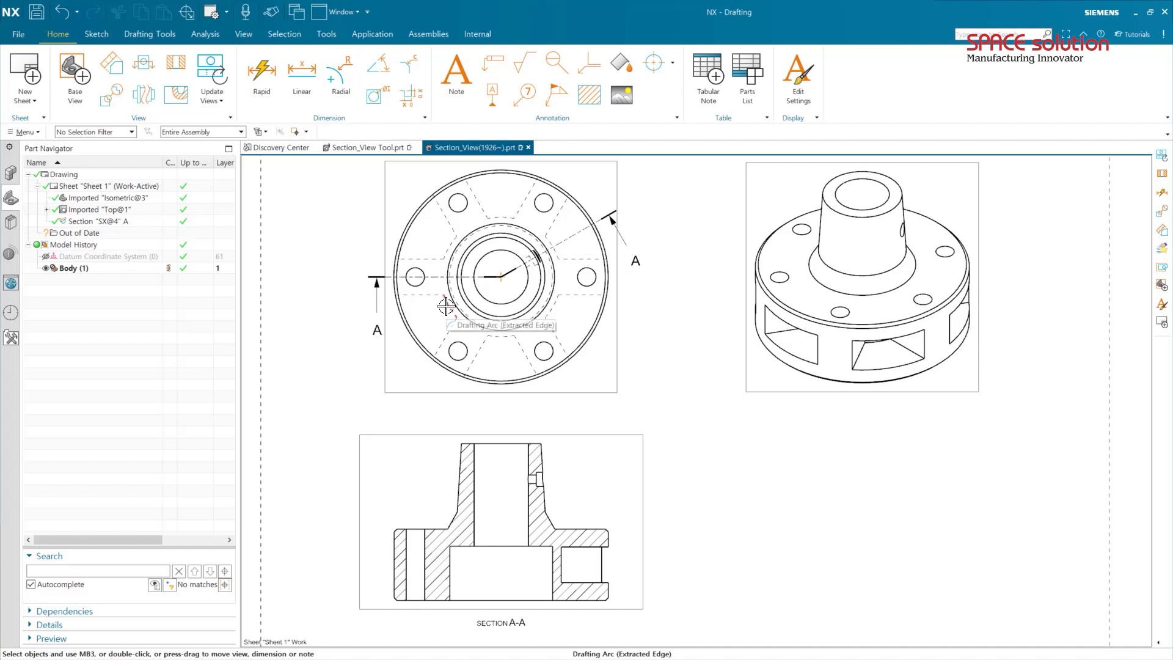
{"action": "double_click", "coordinate": [575, 236]}
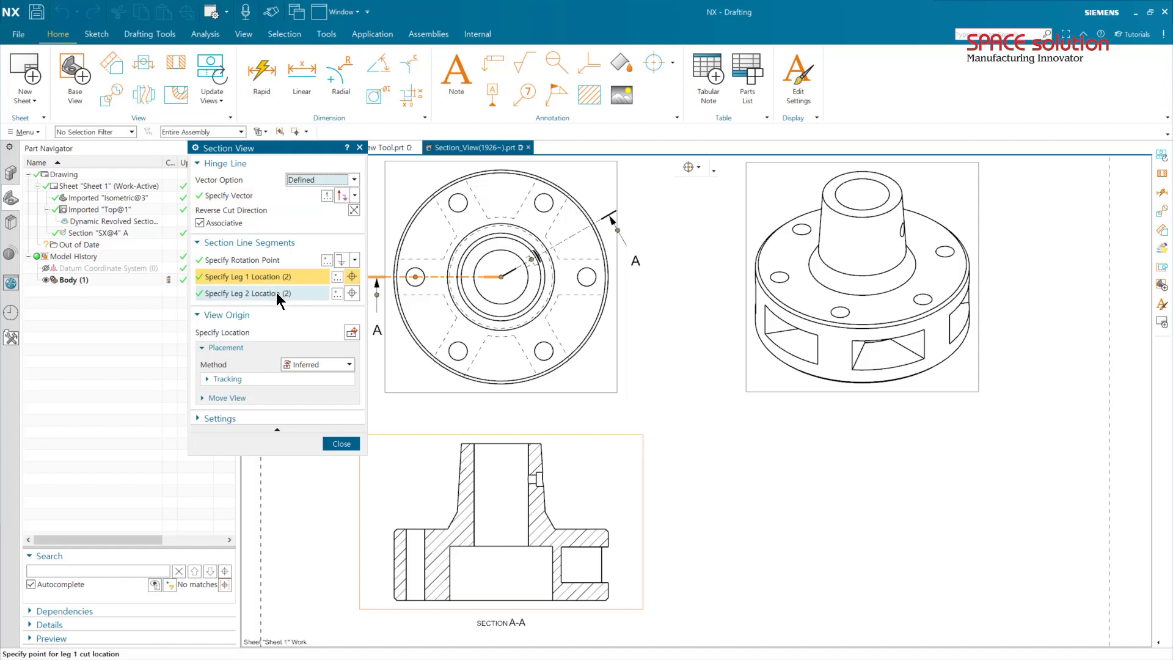
{"action": "left_click", "coordinate": [276, 292]}
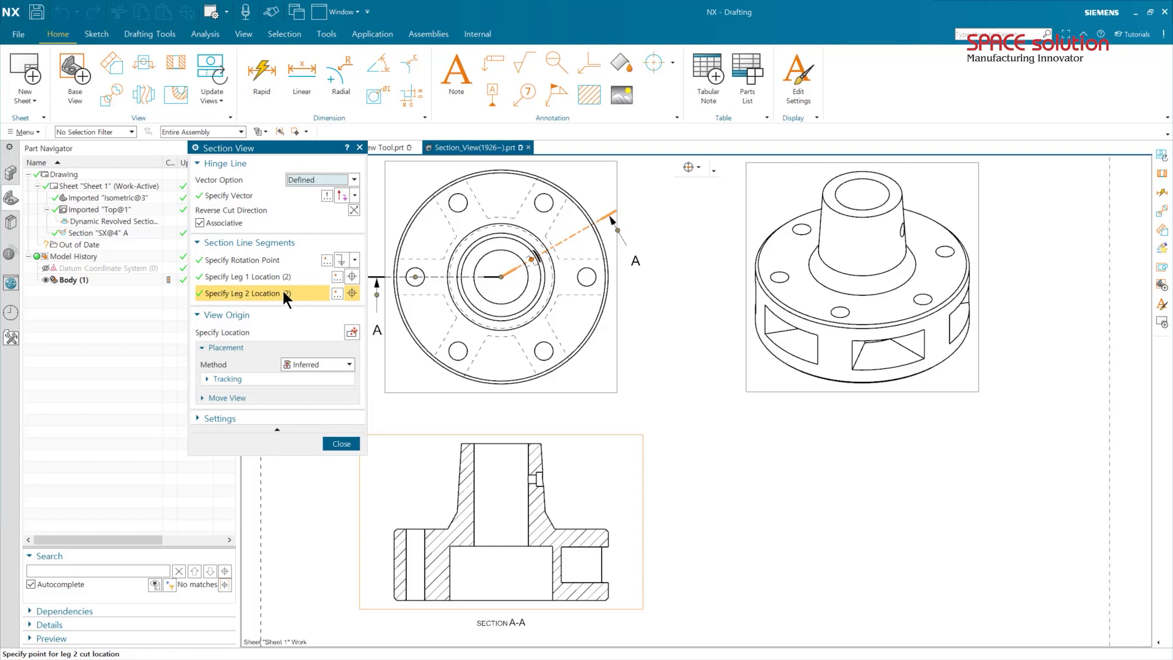
{"action": "left_click", "coordinate": [587, 276]}
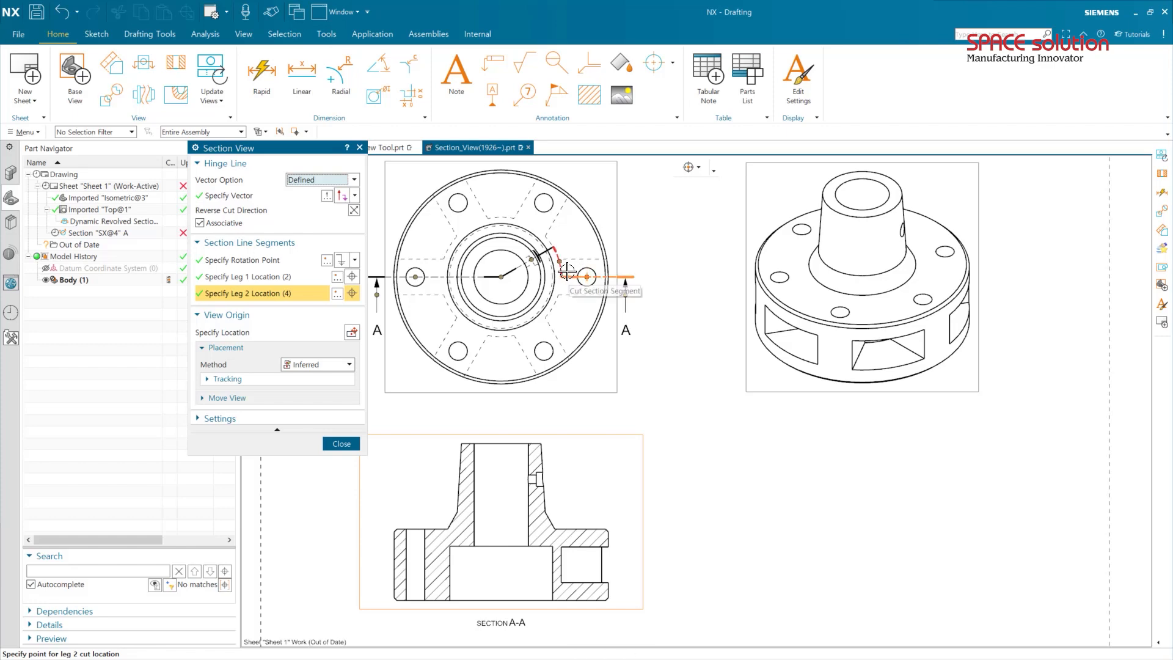
{"action": "scroll", "coordinate": [560, 265], "scroll_direction": "up", "scroll_amount": 2}
{"action": "left_click_drag", "start_coordinate": [562, 262], "coordinate": [560, 263]}
{"action": "scroll", "coordinate": [662, 277], "scroll_direction": "down", "scroll_amount": 3}
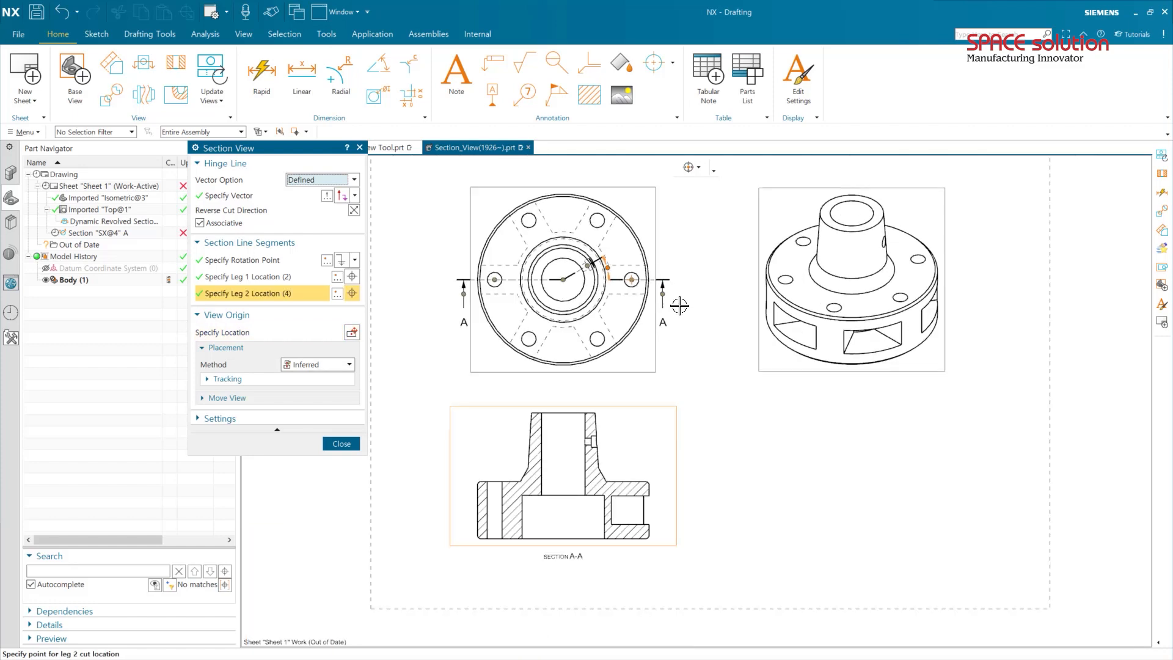
{"action": "left_click", "coordinate": [343, 444]}
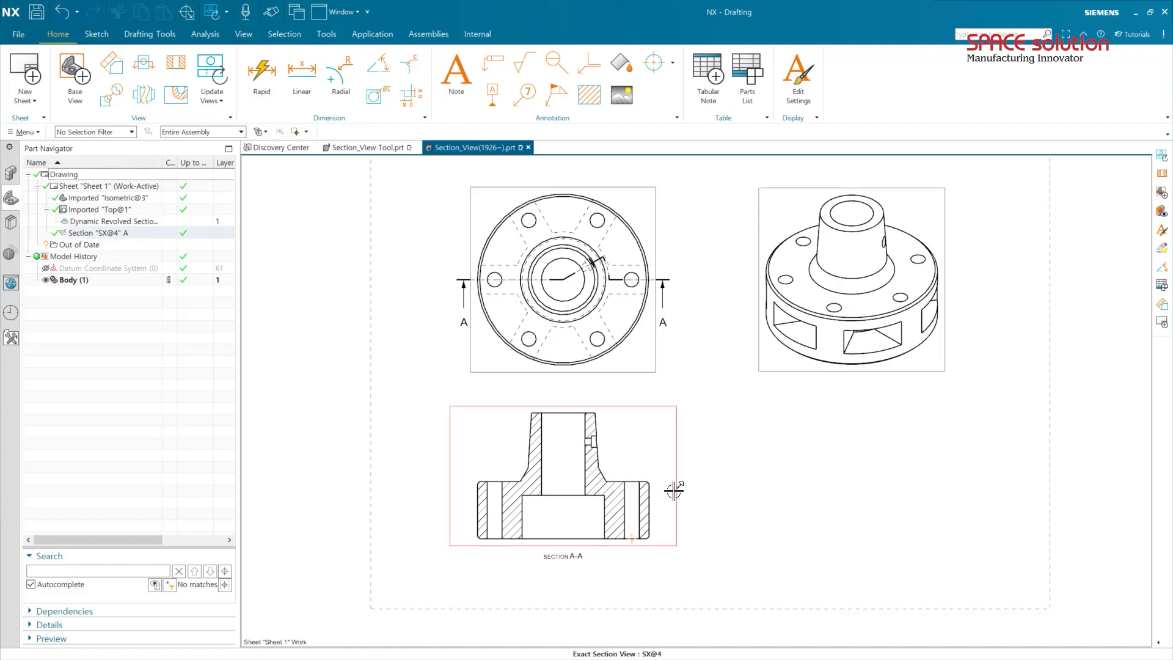
Delete section view A-A and begin a new Revolved section with its rotation point at the flange's centre and leg 1 through the leftmost bolt hole.
{"action": "left_click", "coordinate": [654, 403]}
{"action": "key", "text": "Delete"}
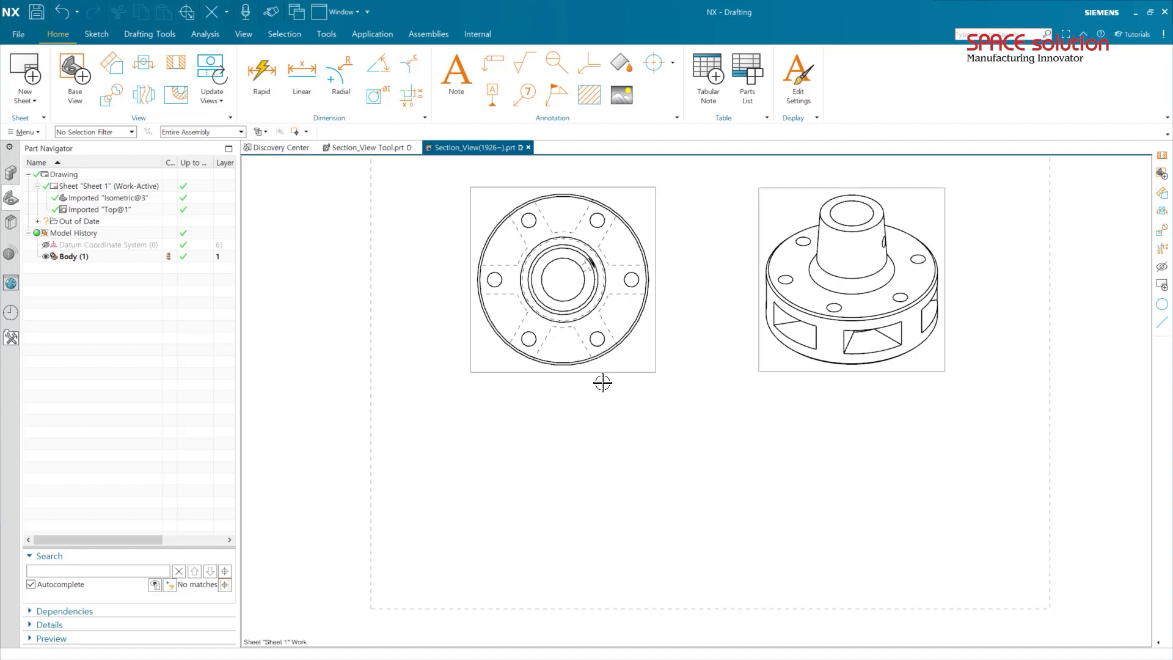
{"action": "left_click", "coordinate": [173, 71]}
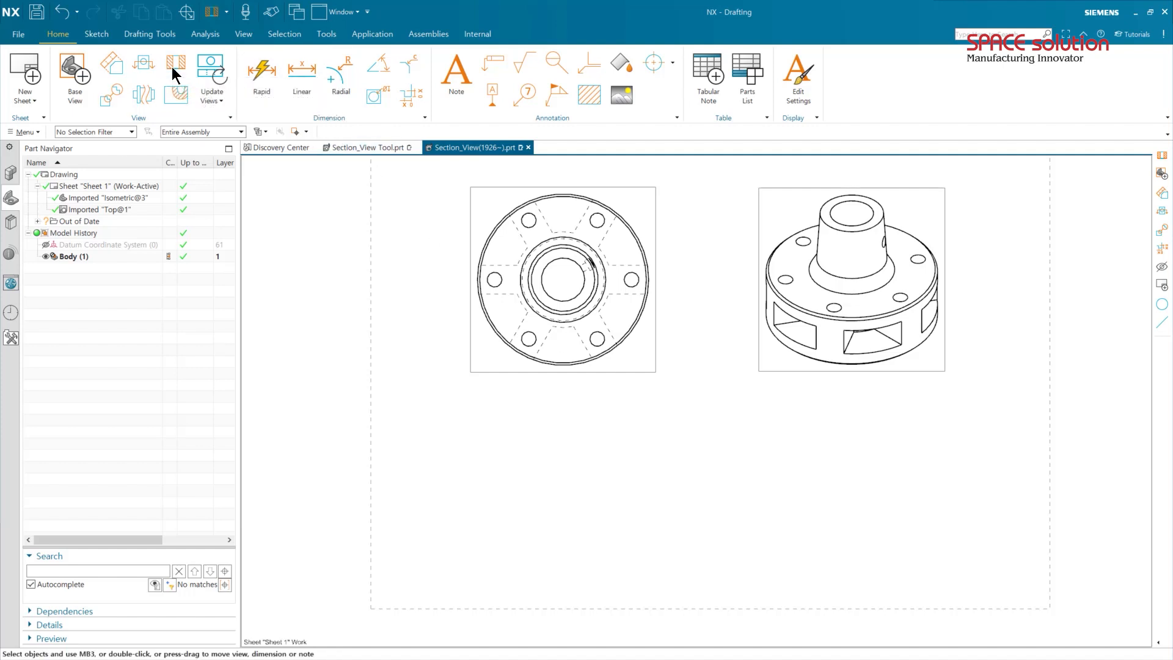
{"action": "left_click", "coordinate": [564, 278]}
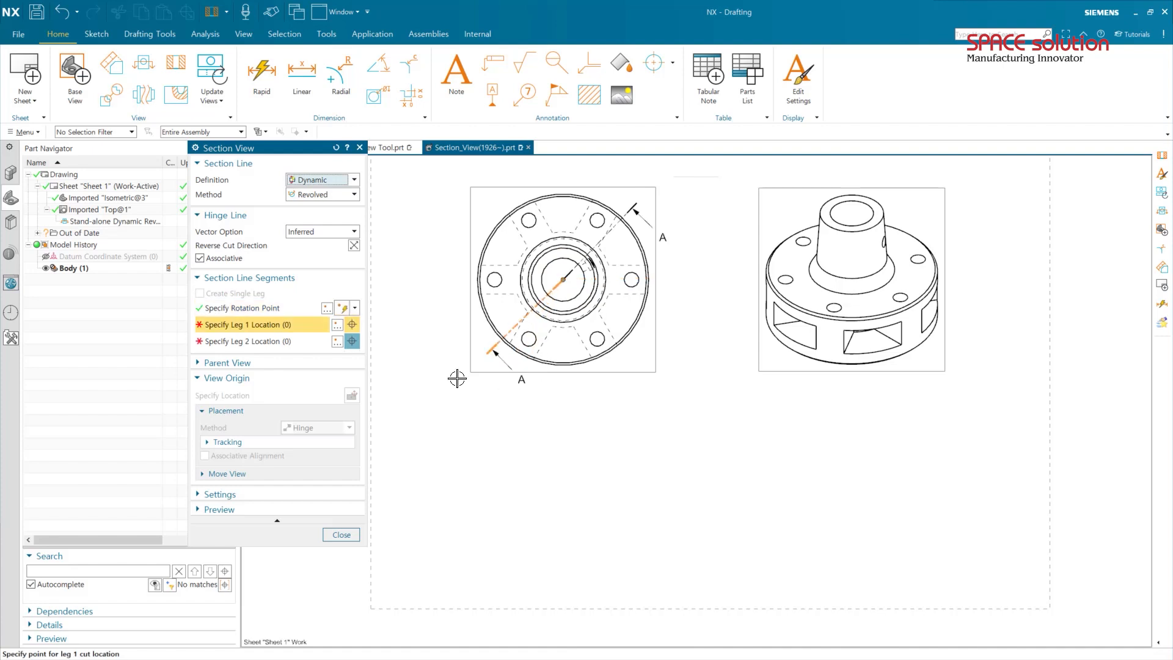
{"action": "left_click", "coordinate": [494, 280]}
Run leg 2 through the small angled hub hole and add another leg 2 location at the rightmost bolt hole.
{"action": "scroll", "coordinate": [591, 263], "scroll_direction": "up", "scroll_amount": 3}
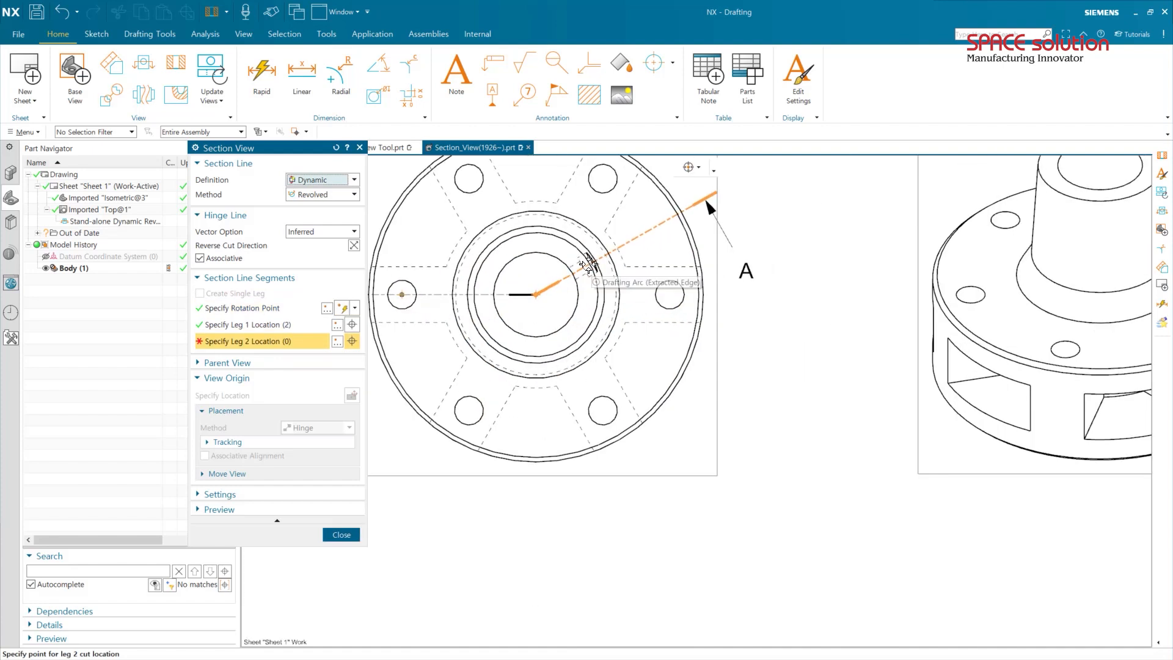
{"action": "left_click", "coordinate": [588, 263]}
{"action": "scroll", "coordinate": [566, 420], "scroll_direction": "down", "scroll_amount": 4}
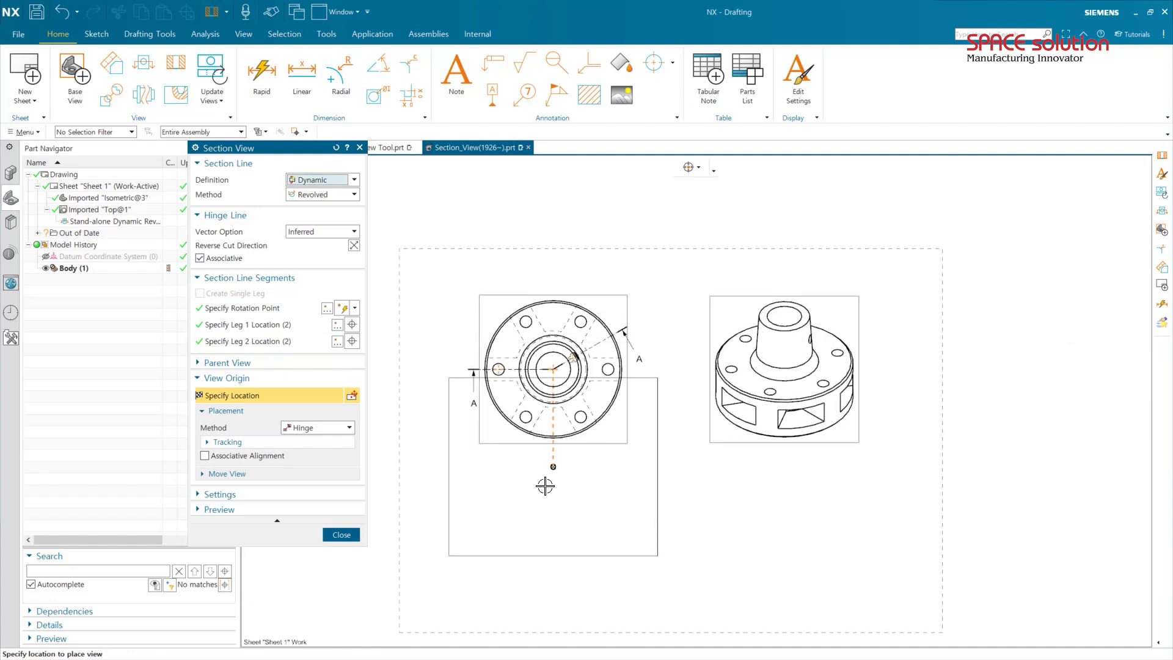
{"action": "right_click", "coordinate": [537, 541]}
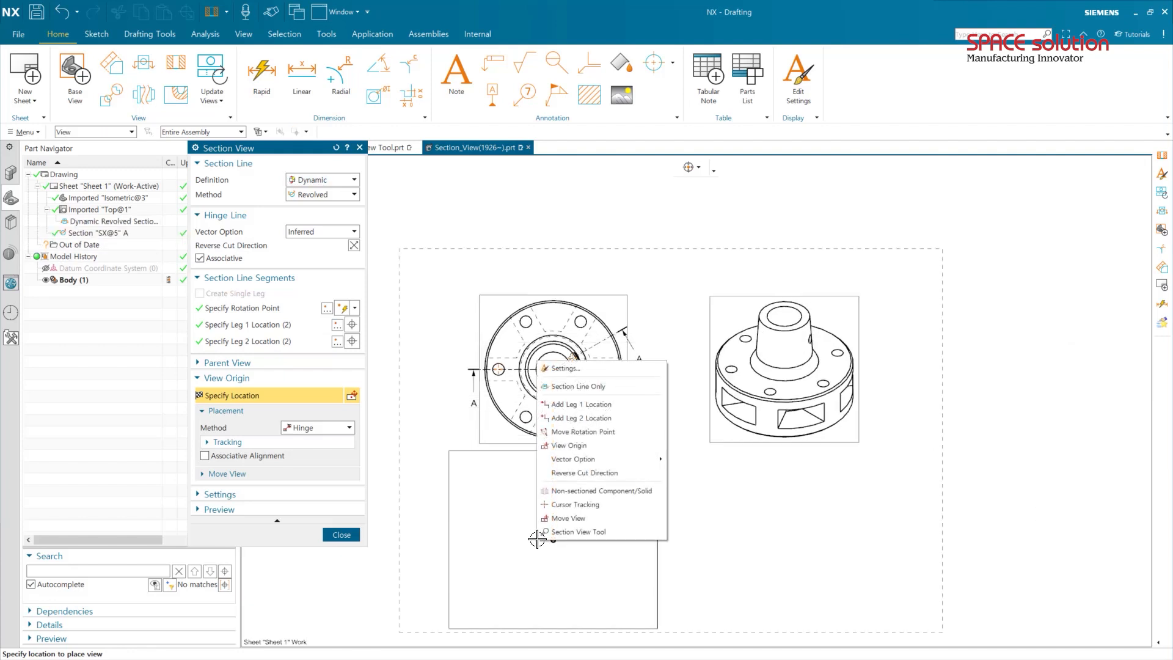
{"action": "left_click", "coordinate": [583, 419]}
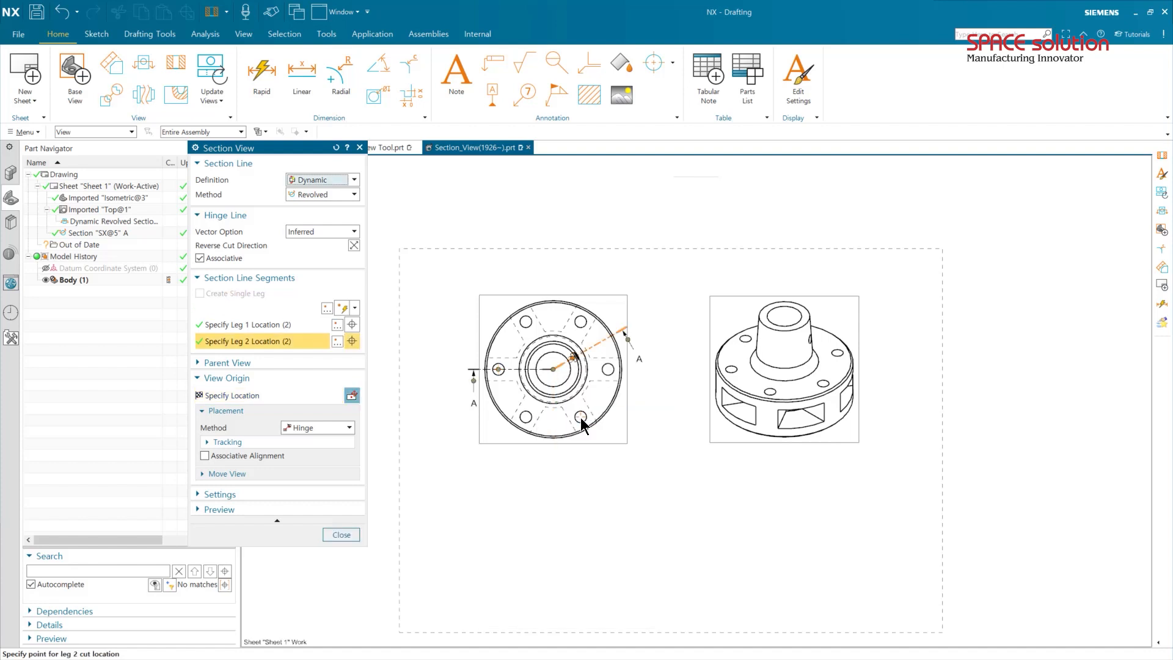
{"action": "left_click", "coordinate": [609, 370]}
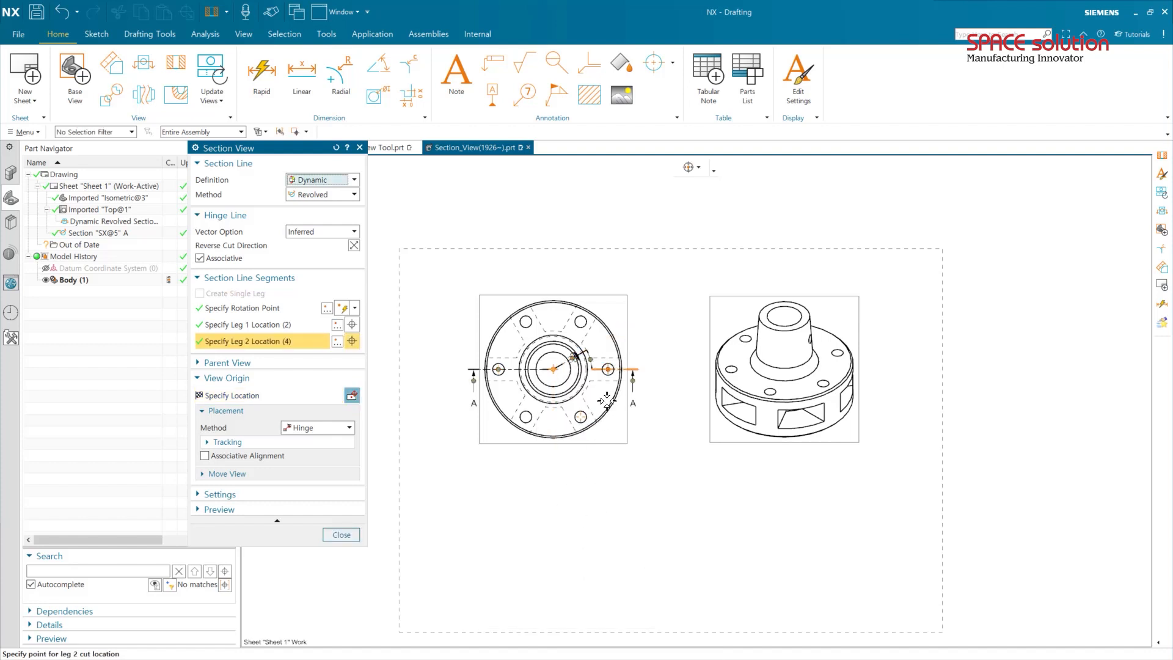
{"action": "scroll", "coordinate": [595, 363], "scroll_direction": "up", "scroll_amount": 2}
{"action": "scroll", "coordinate": [595, 363], "scroll_direction": "up", "scroll_amount": 2}
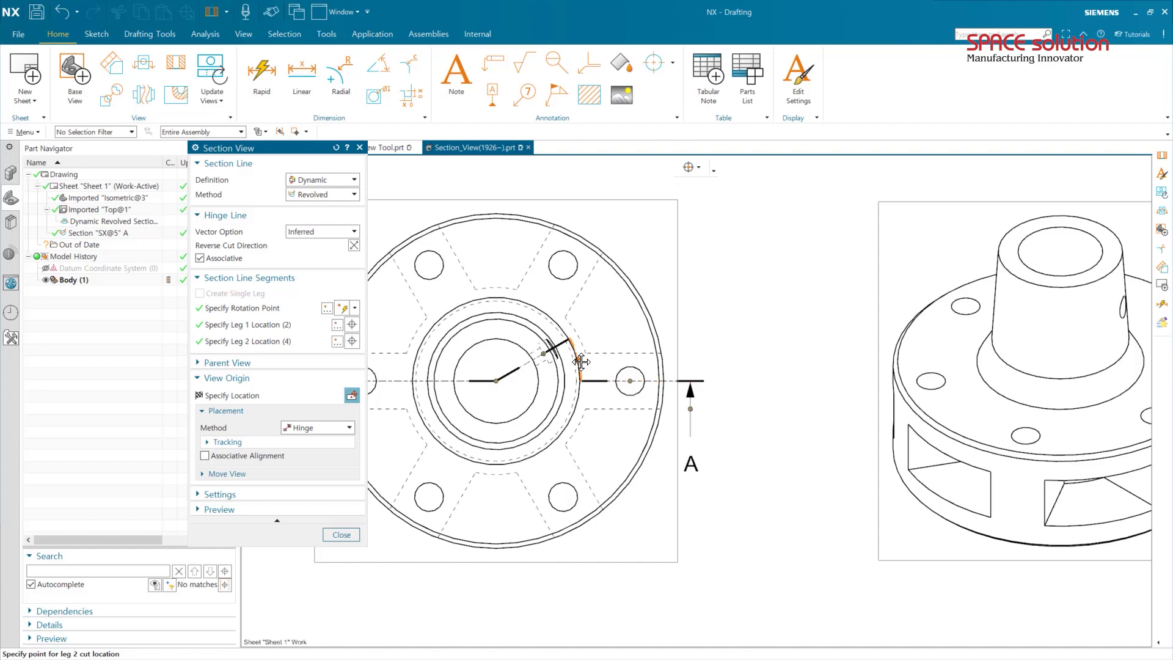
{"action": "scroll", "coordinate": [577, 484], "scroll_direction": "down", "scroll_amount": 3}
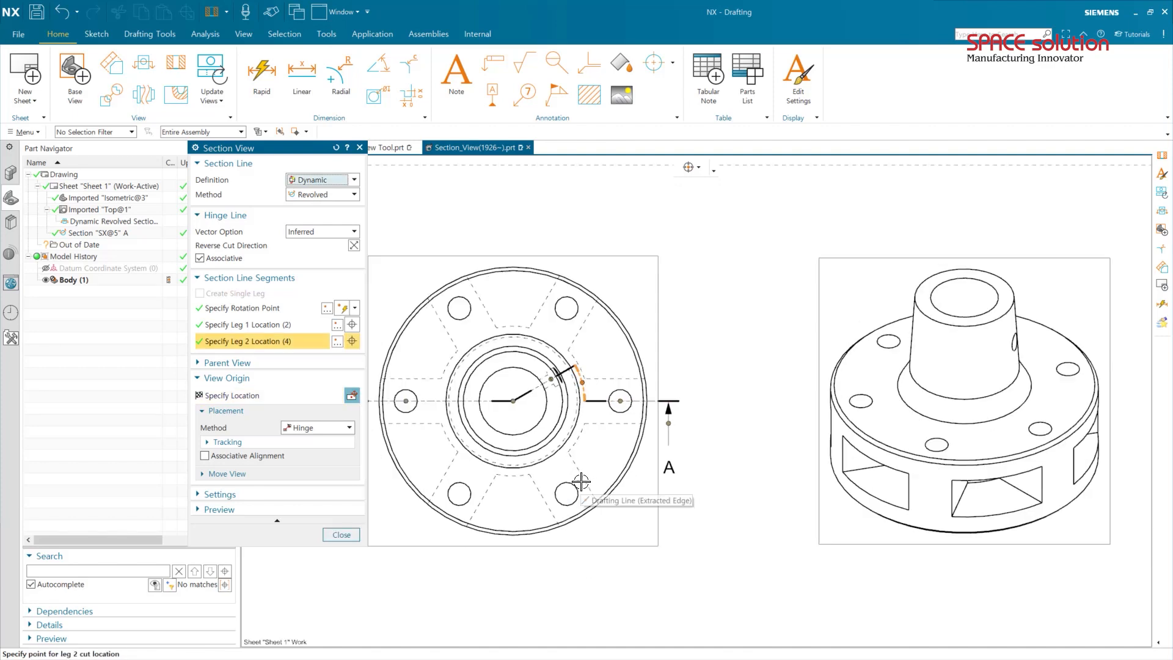
{"action": "middle_click_drag", "start_coordinate": [636, 542], "coordinate": [669, 435]}
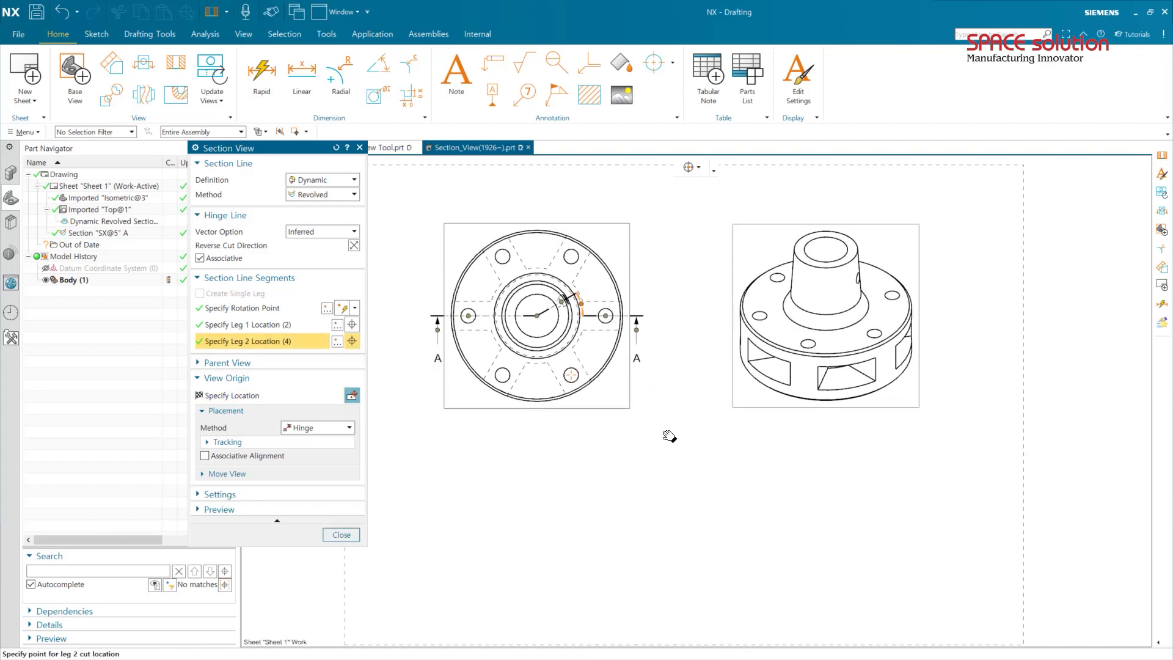
Place the revolved section view directly below the top view and finish the section view command.
{"action": "middle_click", "coordinate": [531, 463]}
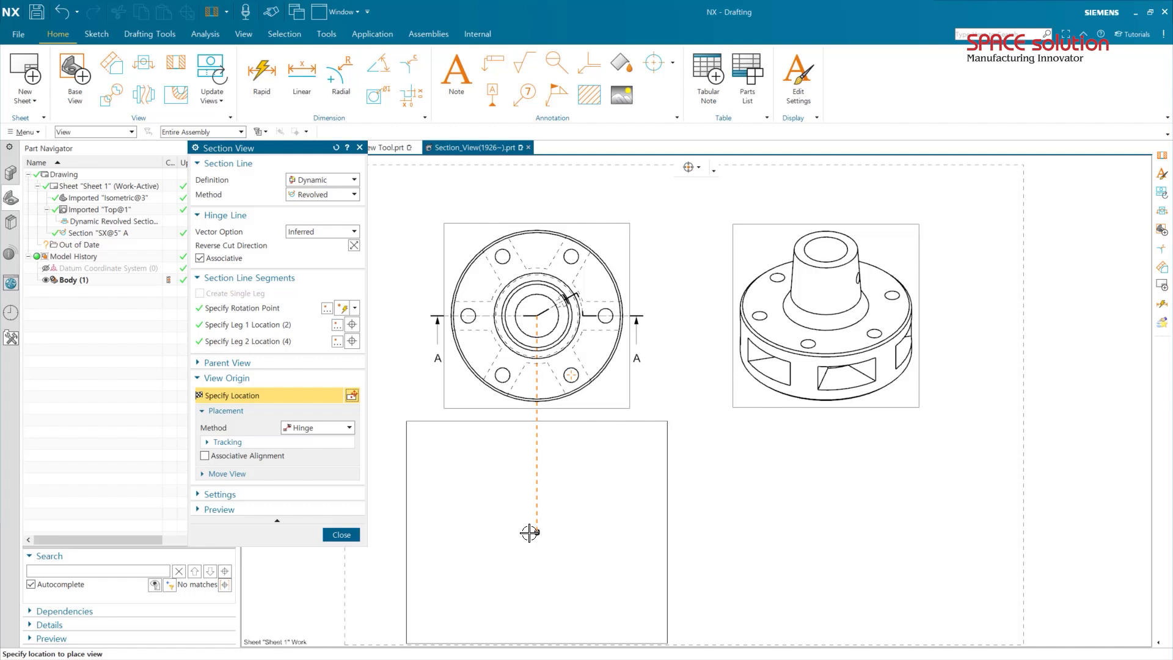
{"action": "left_click", "coordinate": [530, 534]}
{"action": "middle_click", "coordinate": [122, 596]}
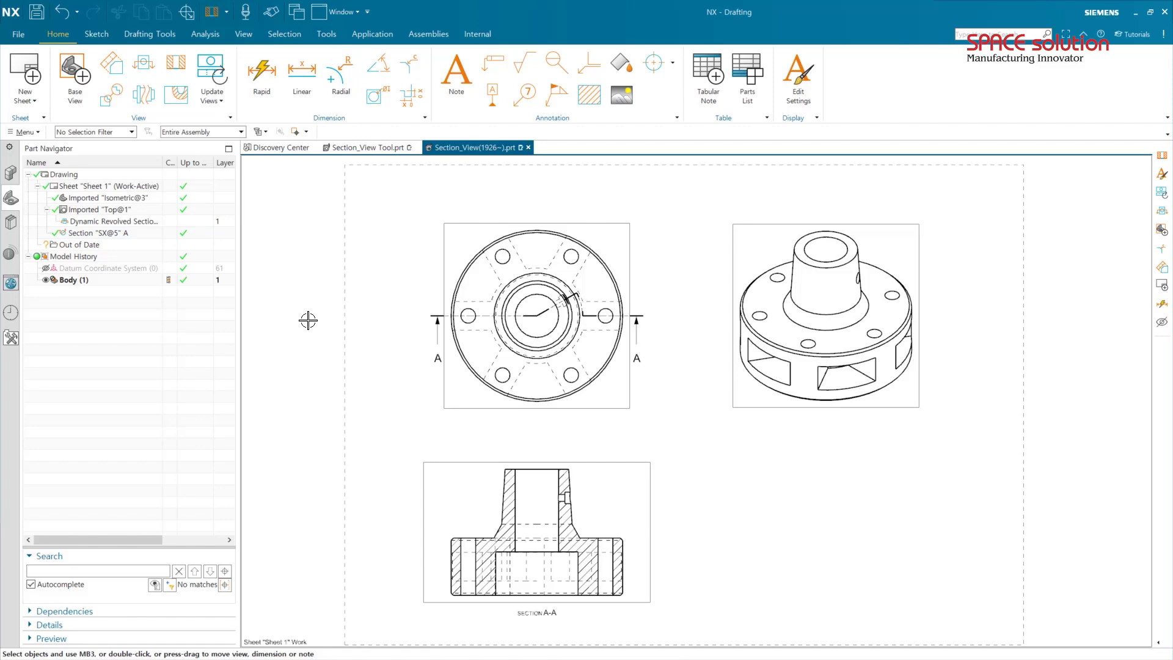
Open Half_Section_View(1926~).prt from the 2. Section_View folder and switch to the Drafting application.
{"action": "left_click", "coordinate": [19, 34]}
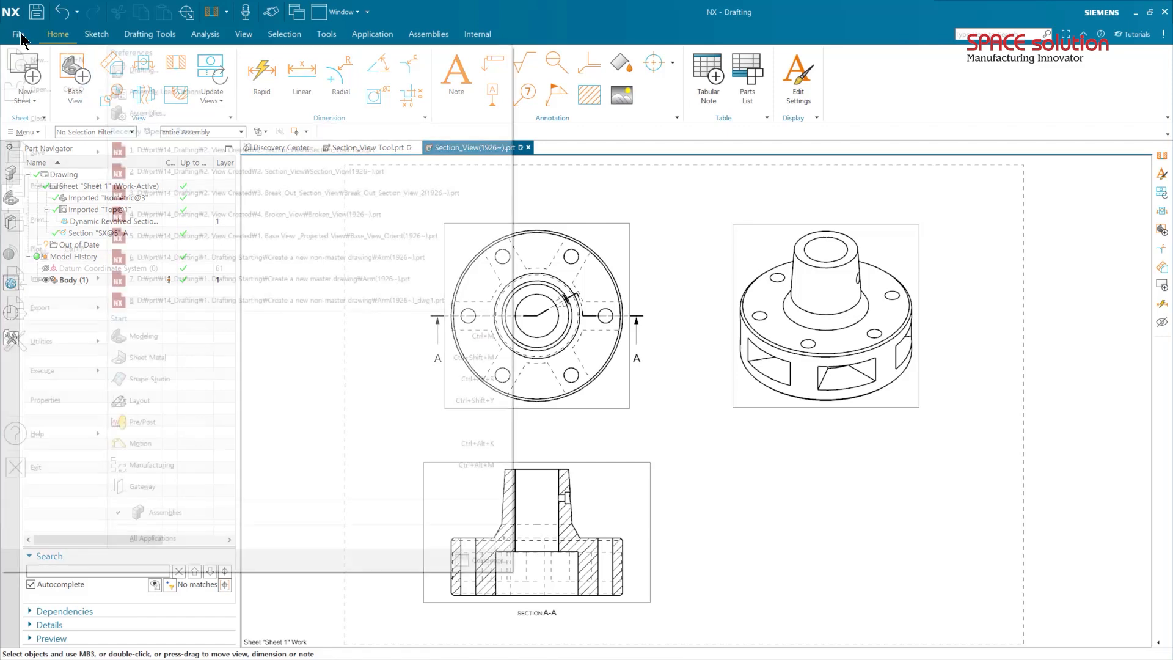
{"action": "left_click", "coordinate": [46, 85]}
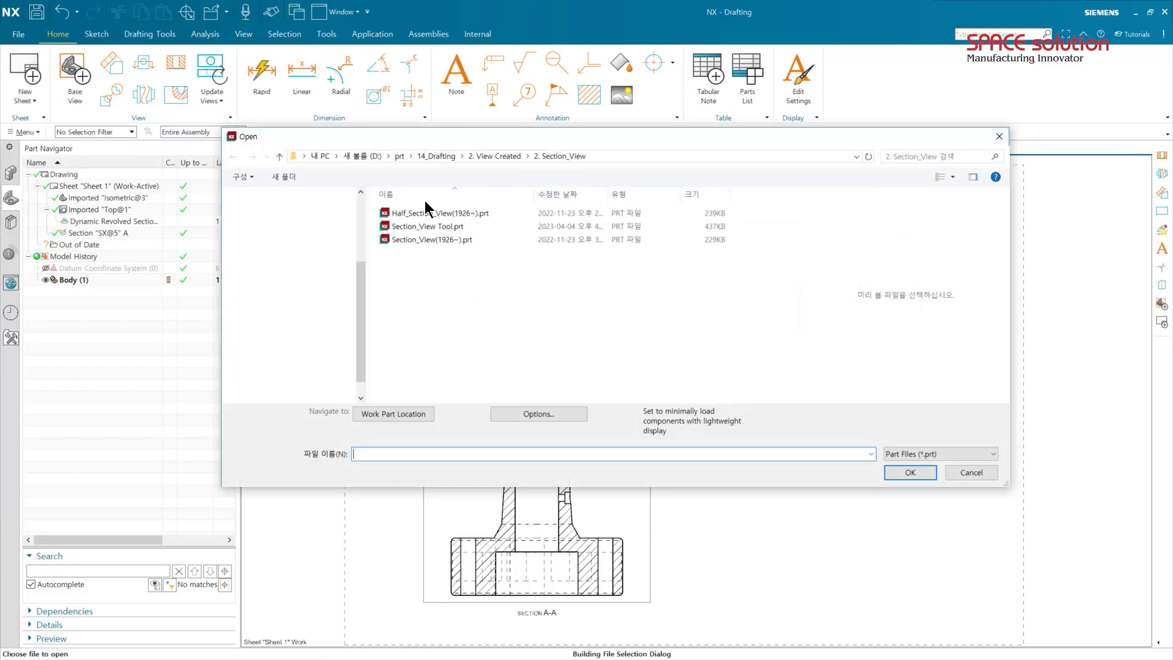
{"action": "left_click", "coordinate": [413, 214]}
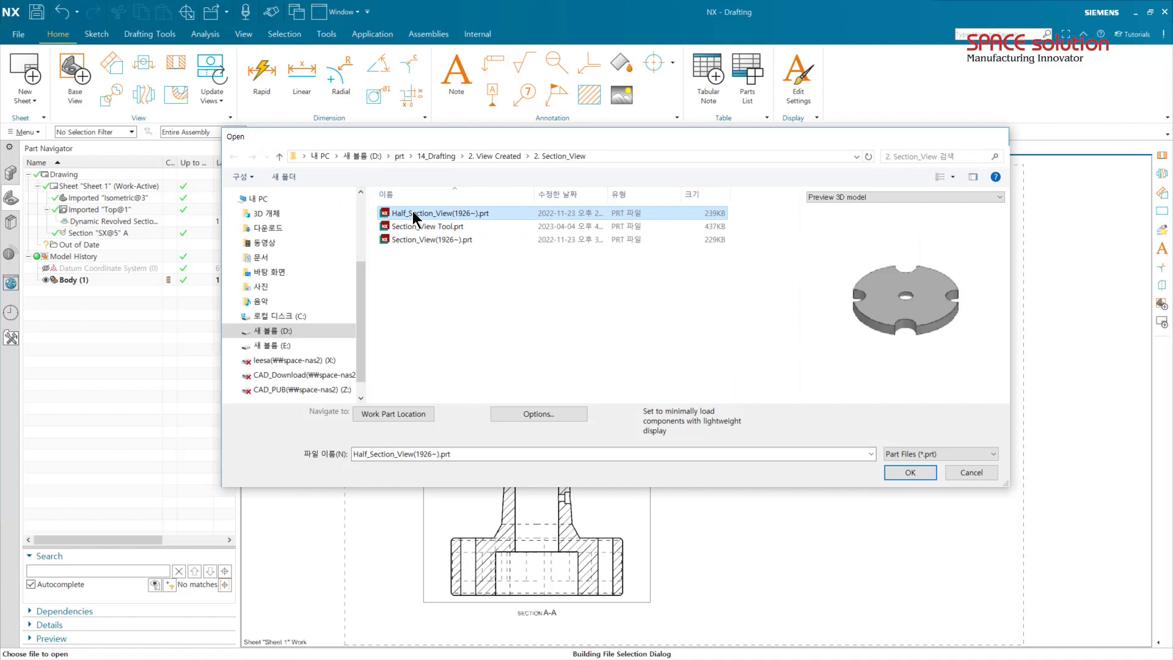
{"action": "double_click", "coordinate": [413, 213]}
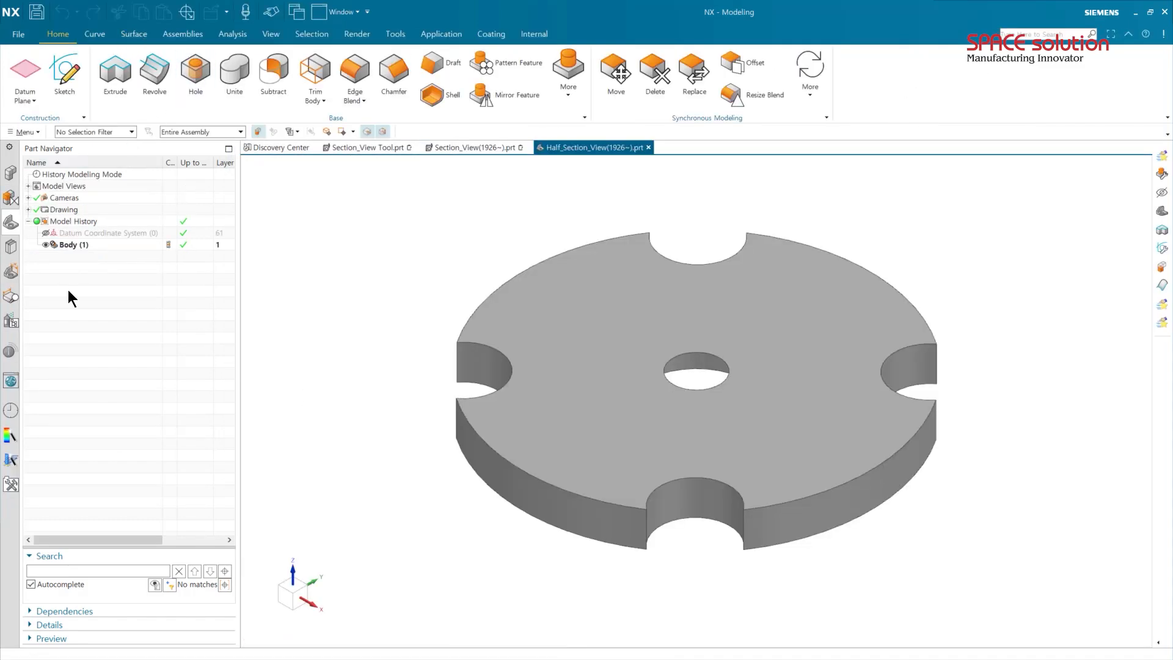
{"action": "left_click", "coordinate": [432, 36]}
{"action": "left_click", "coordinate": [171, 79]}
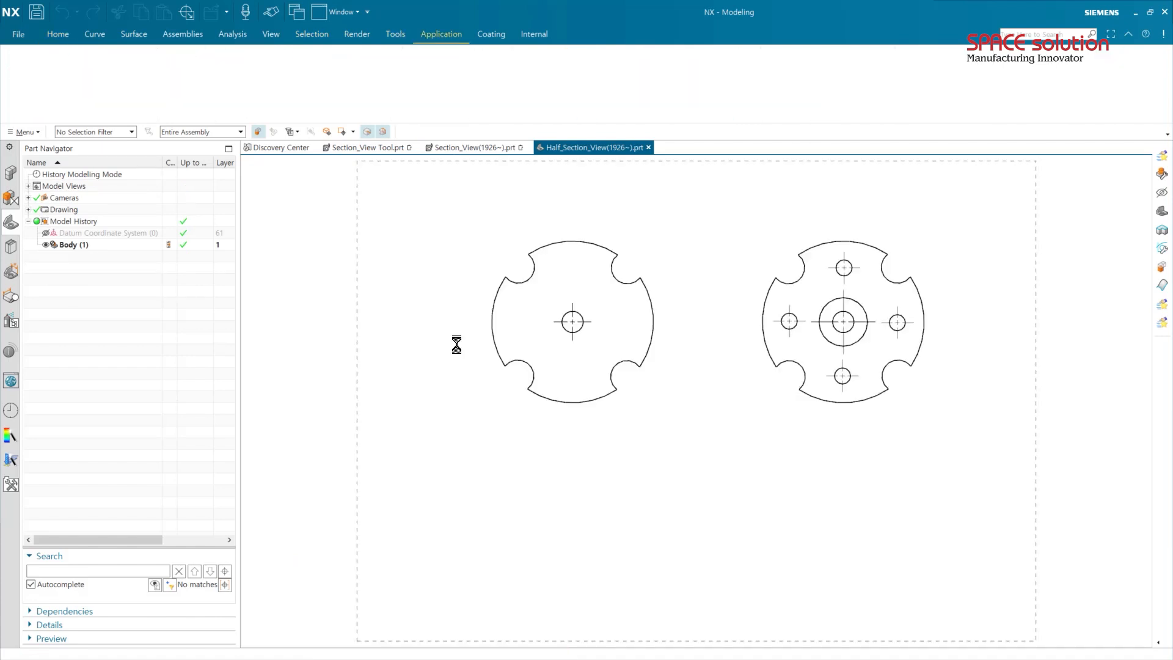
Start a Half section view of the left plate view, using the centre hole's centre and the plate's lower edge as section line locations.
{"action": "middle_click_drag", "start_coordinate": [862, 501], "coordinate": [831, 484], "text": "shift"}
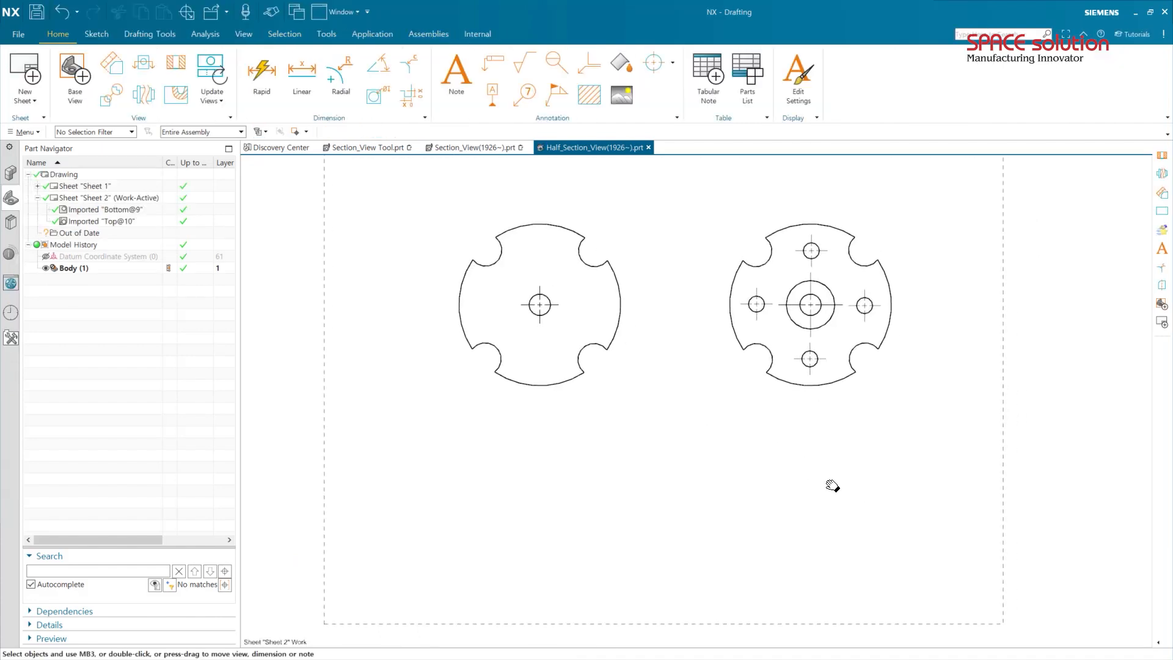
{"action": "left_click", "coordinate": [185, 65]}
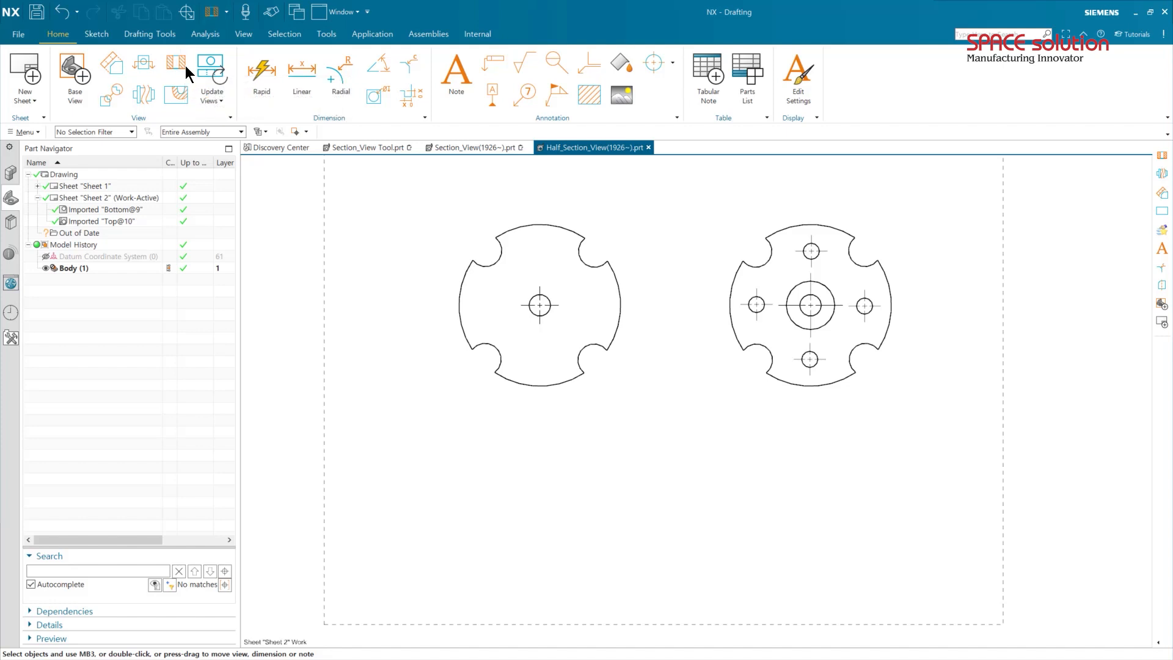
{"action": "left_click", "coordinate": [322, 195]}
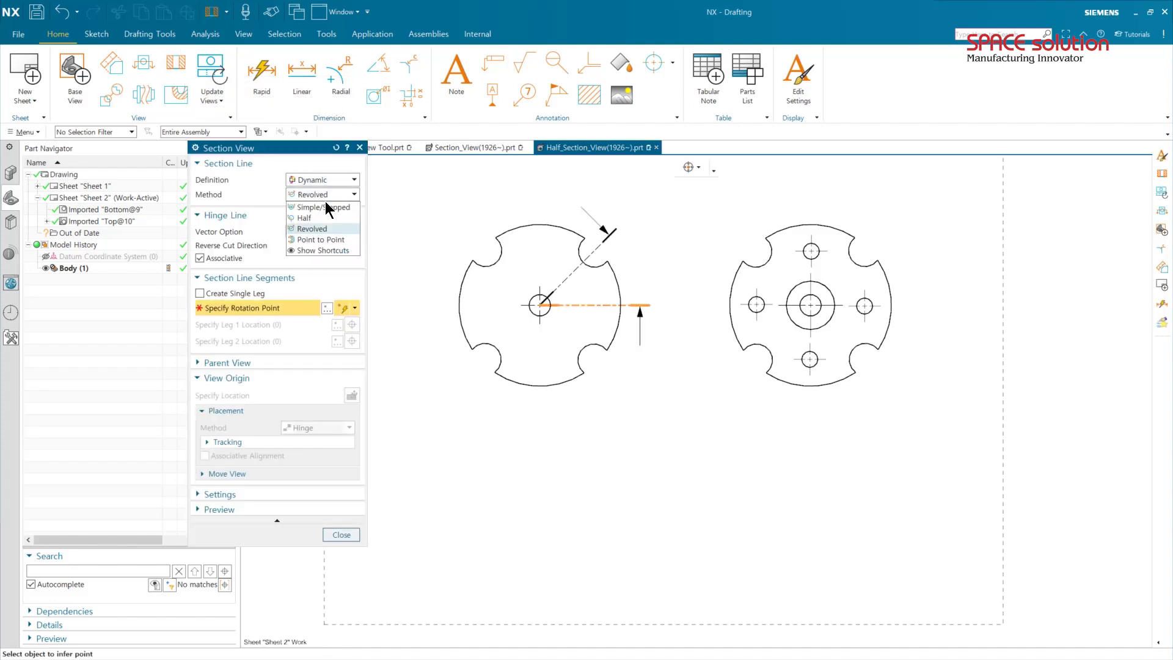
{"action": "left_click", "coordinate": [326, 218]}
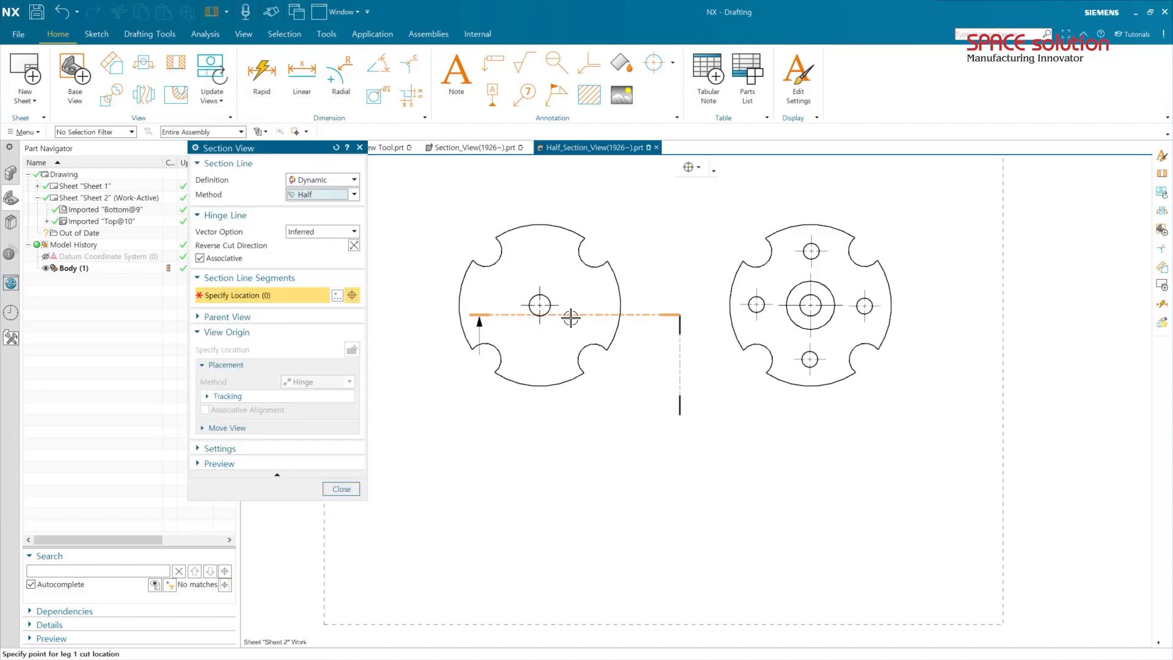
{"action": "left_click", "coordinate": [540, 306]}
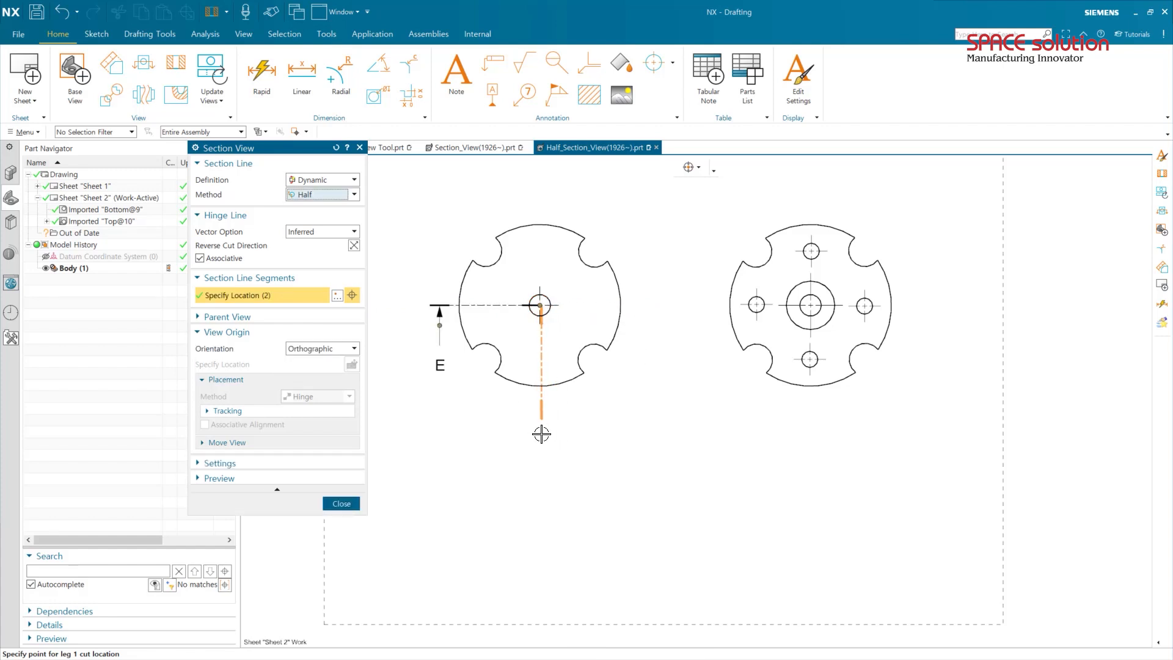
{"action": "left_click", "coordinate": [548, 386]}
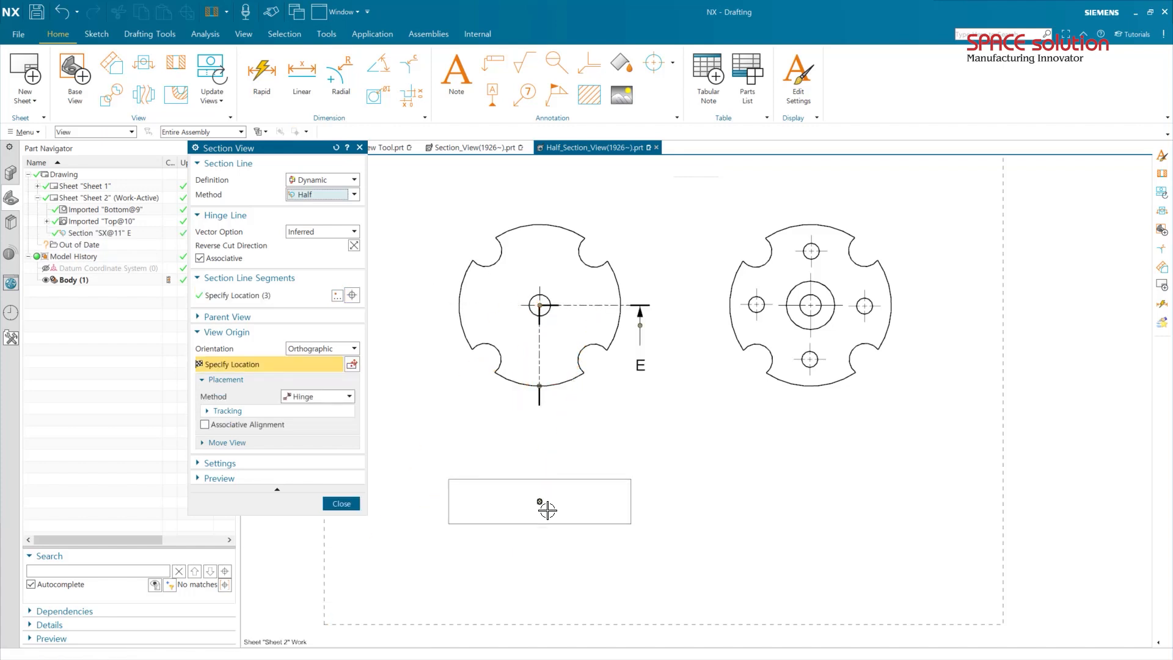
Place the half section view directly below its parent view and finish the section view command.
{"action": "left_click", "coordinate": [549, 501]}
{"action": "left_click", "coordinate": [338, 503]}
{"action": "scroll", "coordinate": [504, 550], "scroll_direction": "up", "scroll_amount": 2}
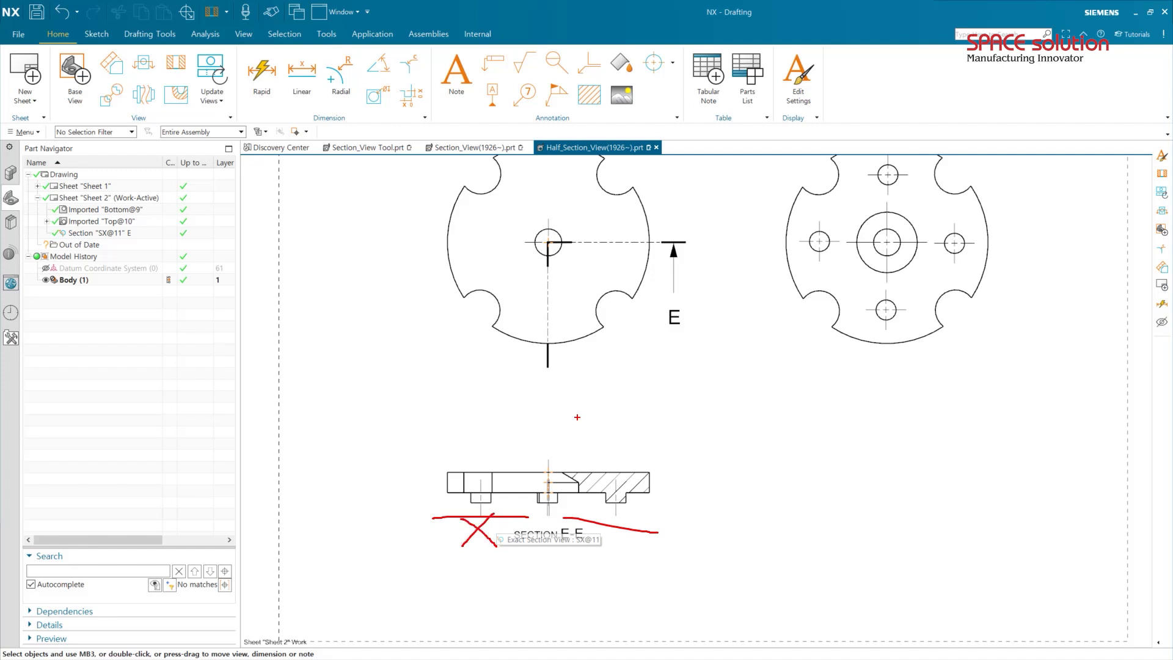
{"action": "mouse_move", "coordinate": [658, 349]}
{"action": "left_mouse_down"}
{"action": "mouse_move", "coordinate": [565, 292]}
{"action": "mouse_move", "coordinate": [644, 298]}
{"action": "mouse_move", "coordinate": [605, 438]}
{"action": "left_mouse_up"}
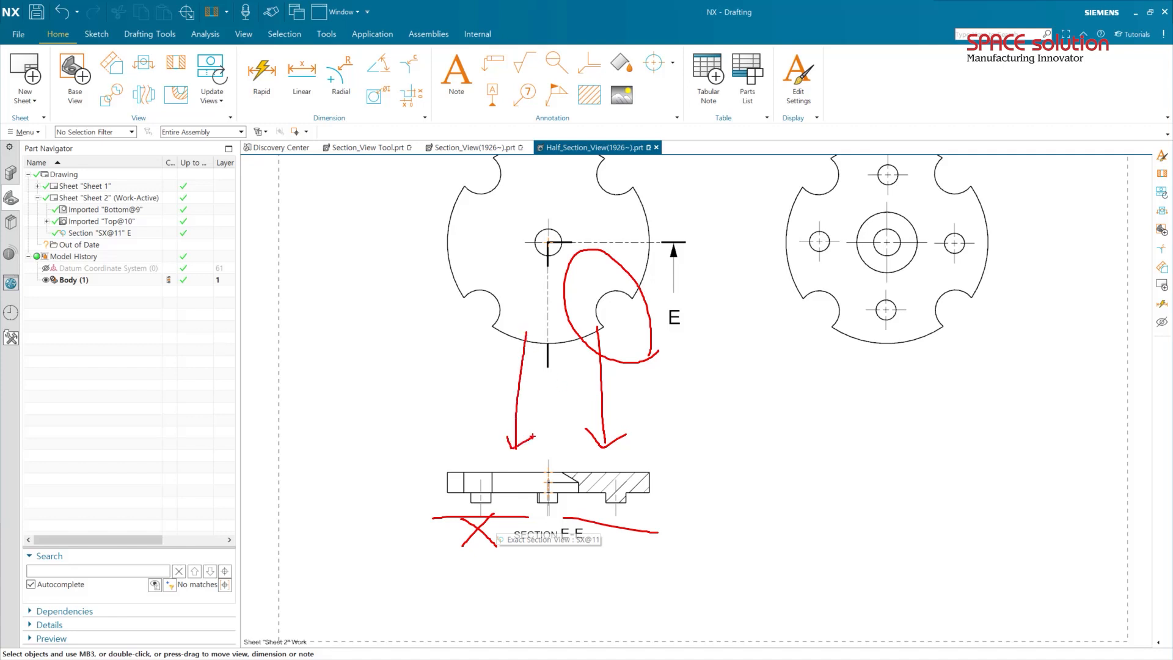
{"action": "key", "text": "Escape"}
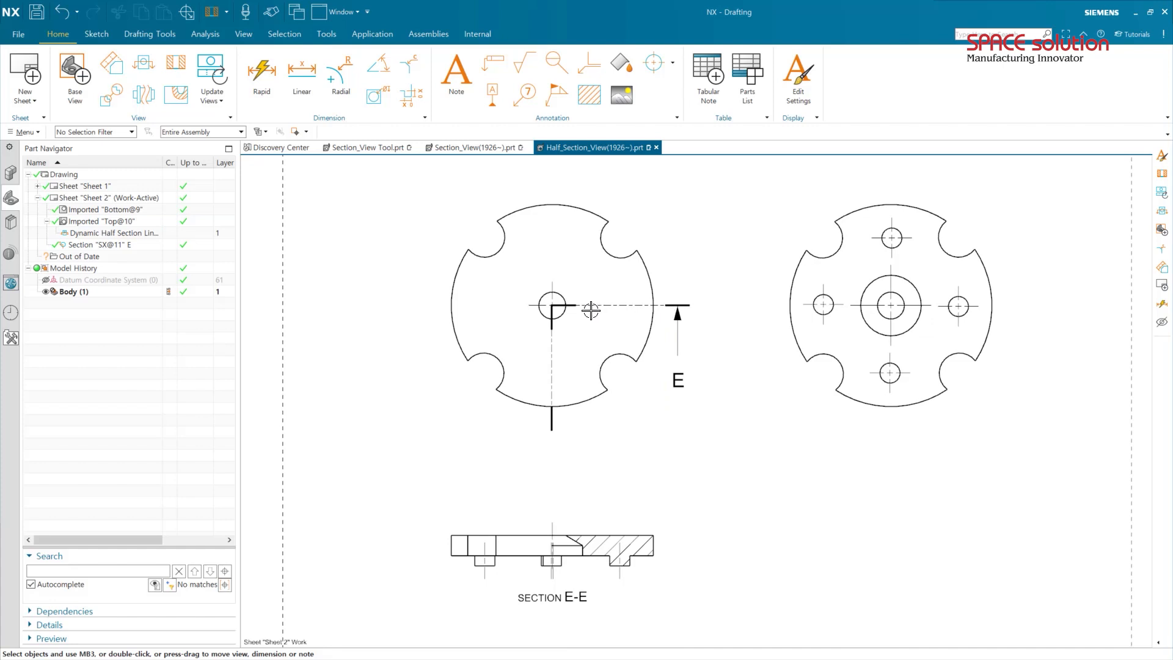
Edit the half section line by moving its vertical leg slightly right of the centre hole, and finish the edit.
{"action": "double_click", "coordinate": [552, 420]}
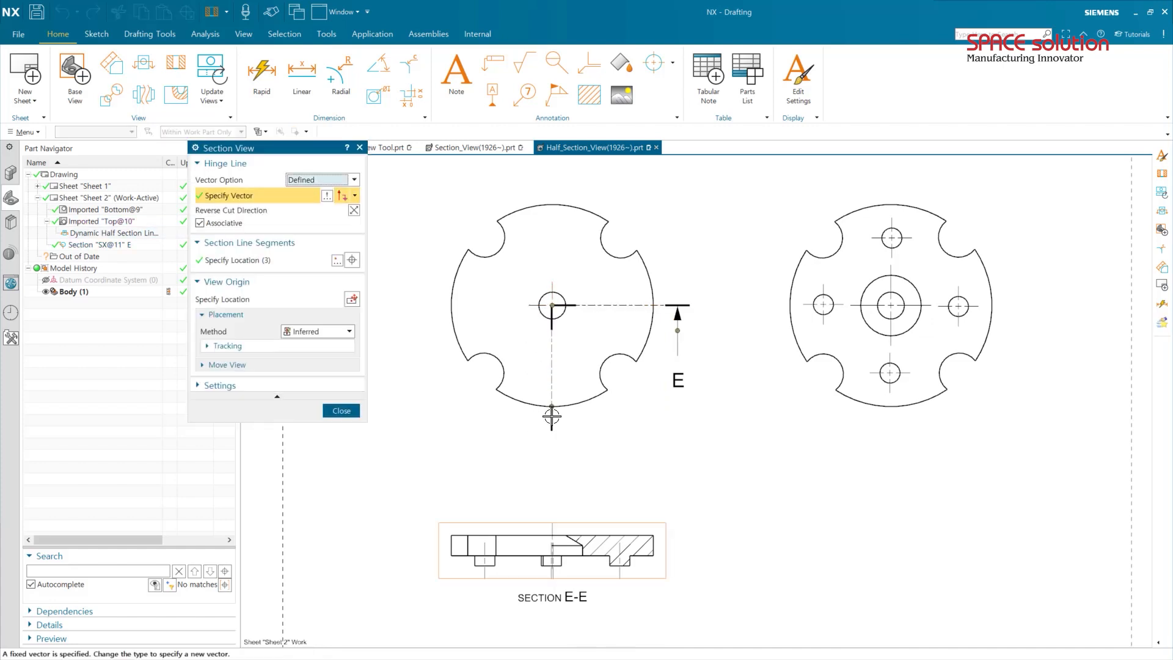
{"action": "left_click", "coordinate": [553, 414]}
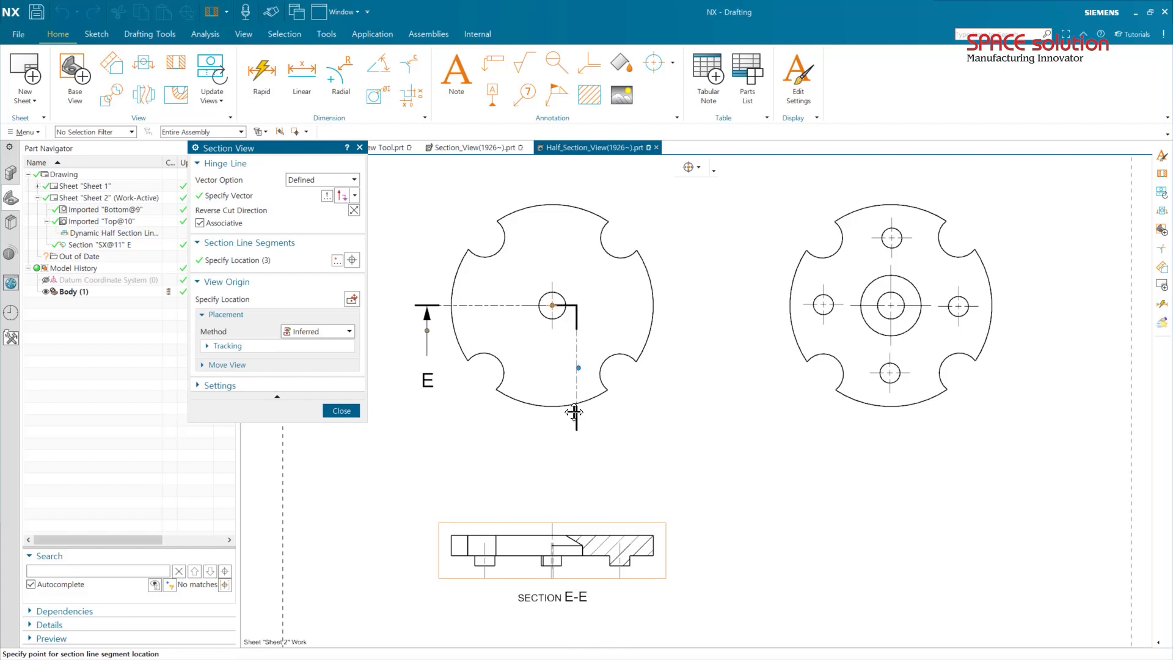
{"action": "left_click", "coordinate": [584, 413]}
{"action": "left_click", "coordinate": [345, 410]}
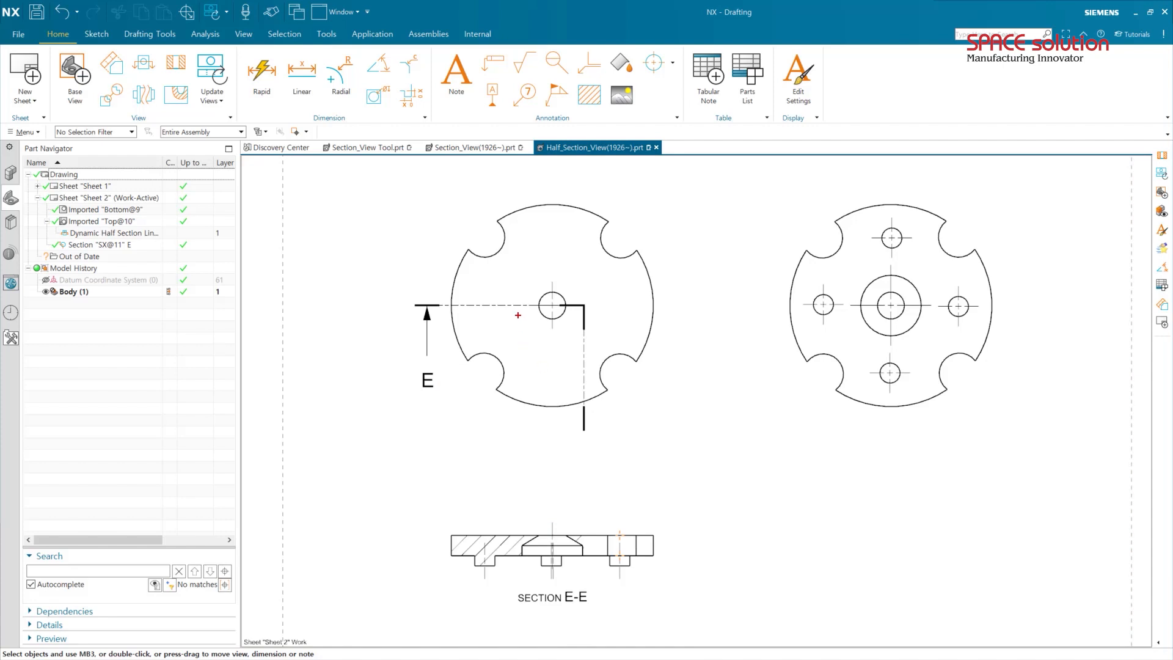
{"action": "left_click_drag", "start_coordinate": [518, 315], "coordinate": [438, 449]}
{"action": "left_click_drag", "start_coordinate": [561, 363], "coordinate": [465, 528]}
{"action": "left_click_drag", "start_coordinate": [573, 432], "coordinate": [490, 548]}
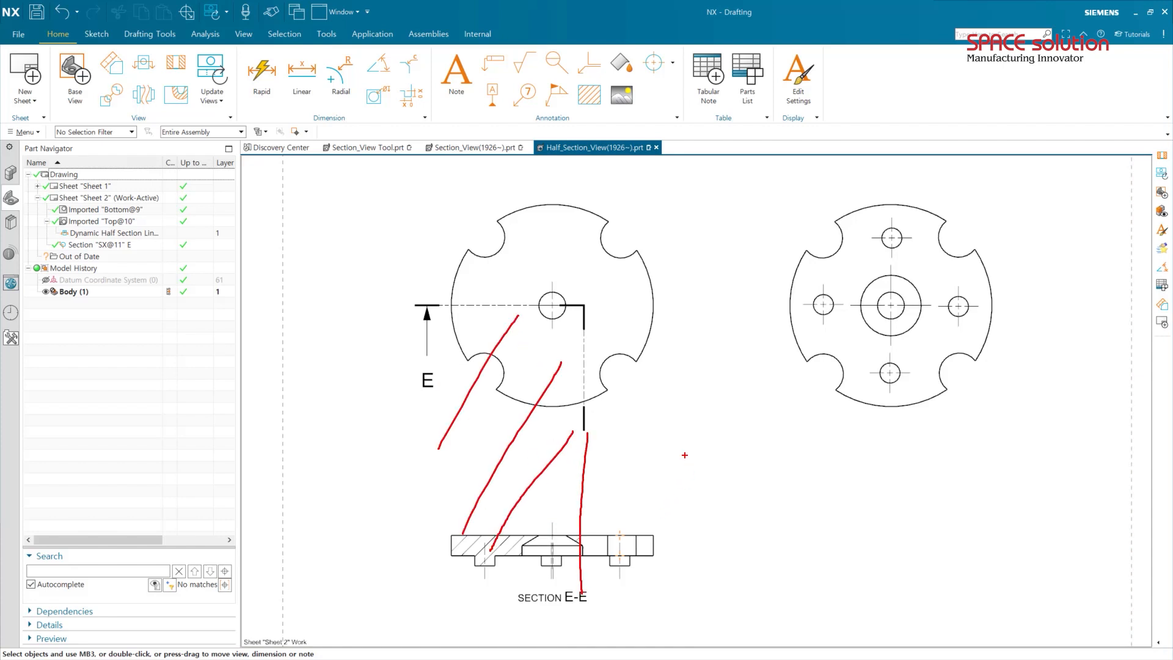
{"action": "left_click_drag", "start_coordinate": [618, 457], "coordinate": [691, 524]}
{"action": "key", "text": "Escape"}
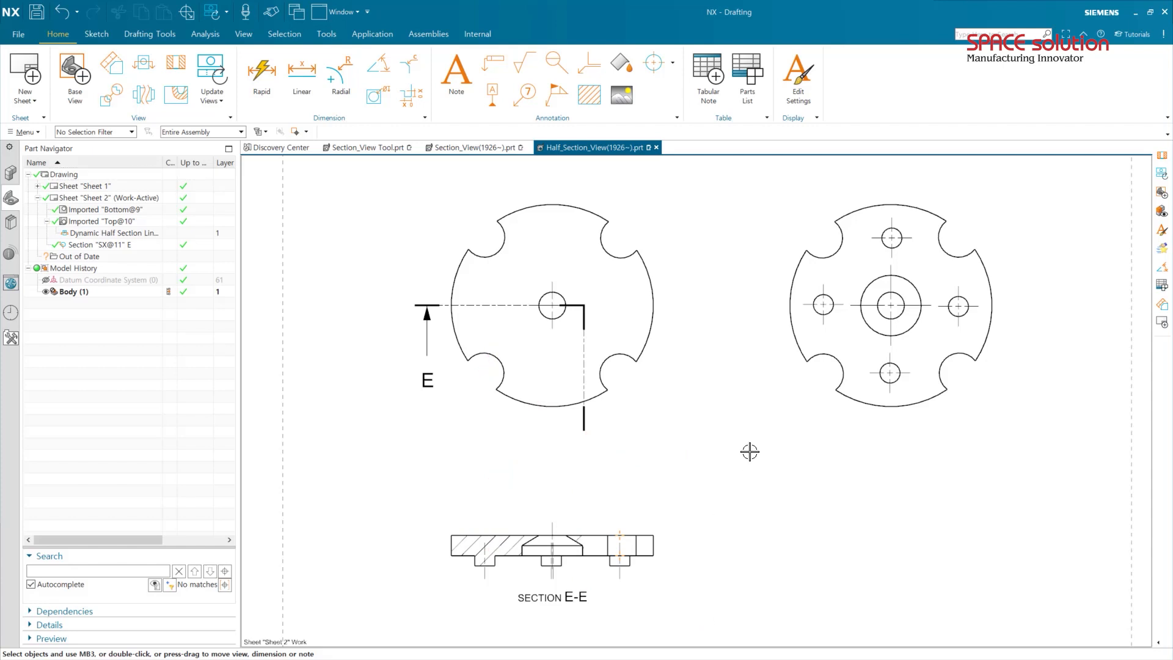
{"action": "left_click", "coordinate": [178, 76]}
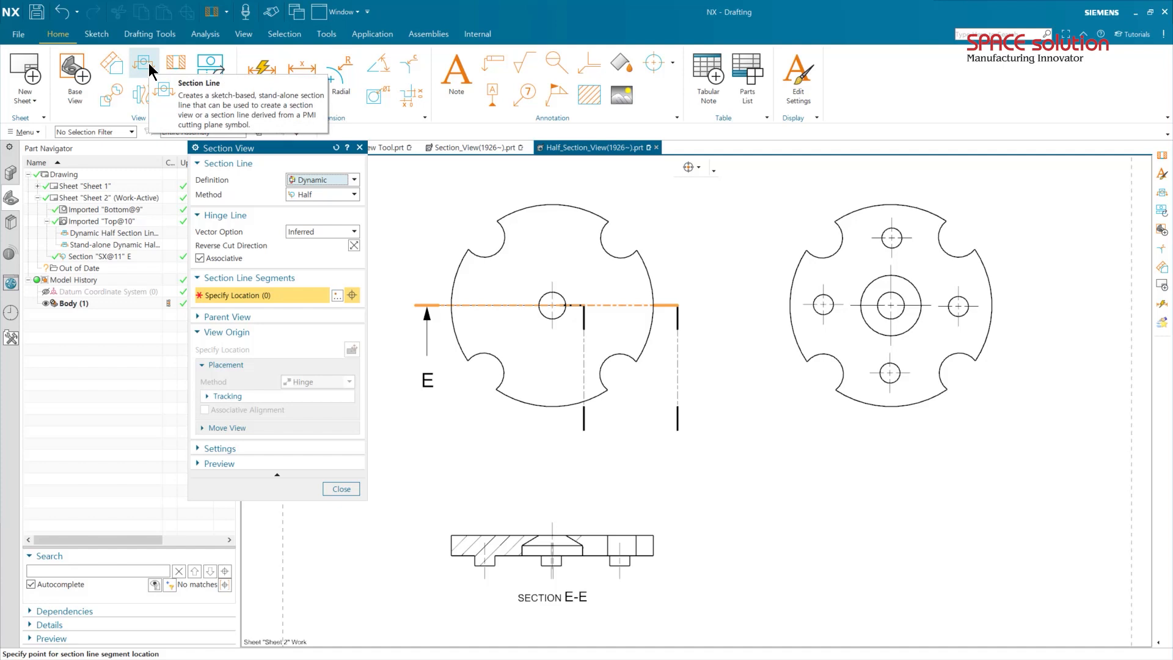
{"action": "left_click", "coordinate": [342, 489]}
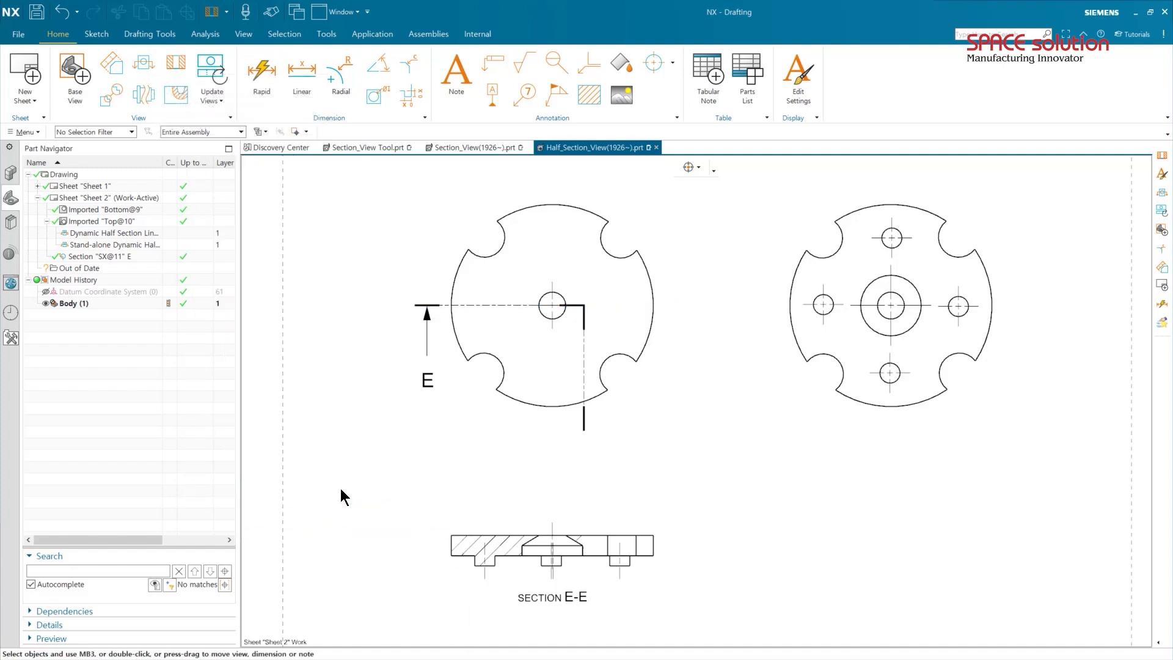